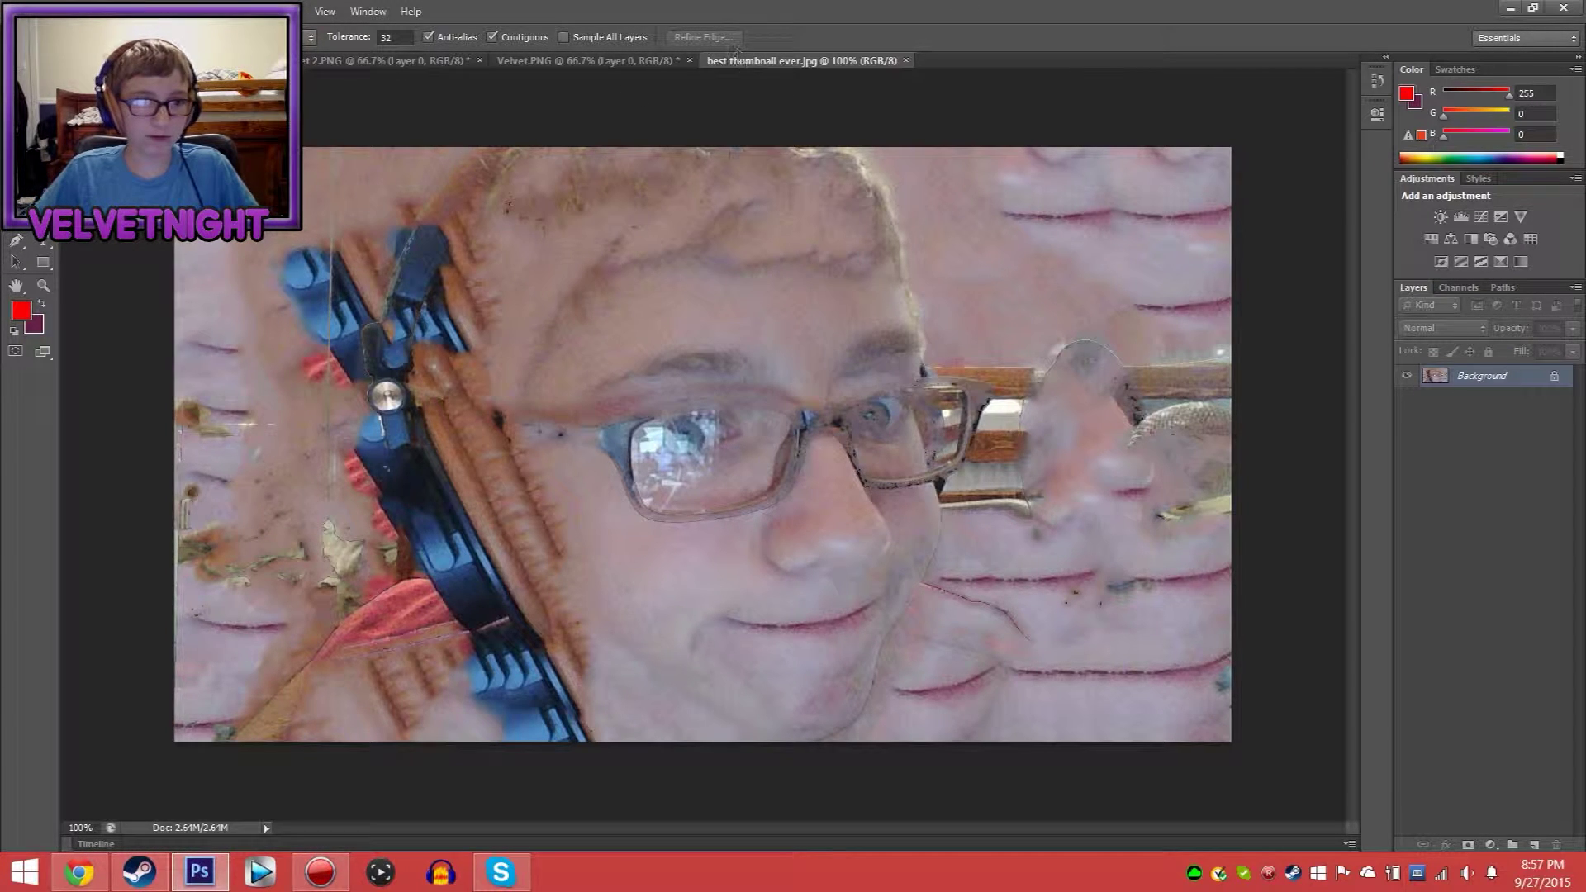
# Close connor.jpg and open Snapshot_20150923.JPG from the Pictures folder
pyautogui.click(45, 11)
pyautogui.click(70, 51)
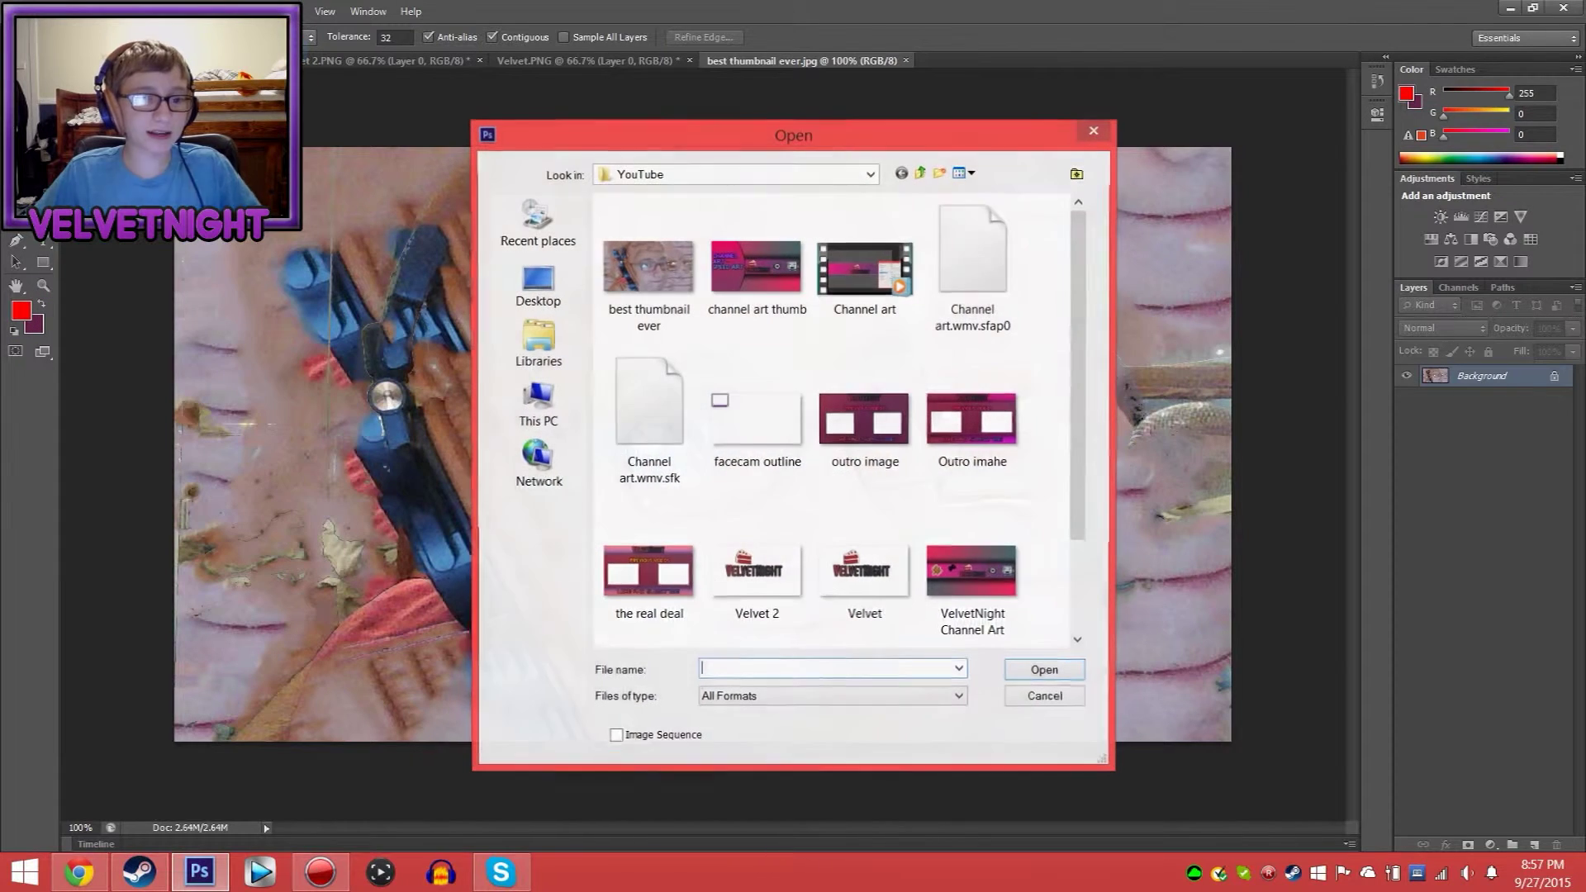
pyautogui.click(528, 348)
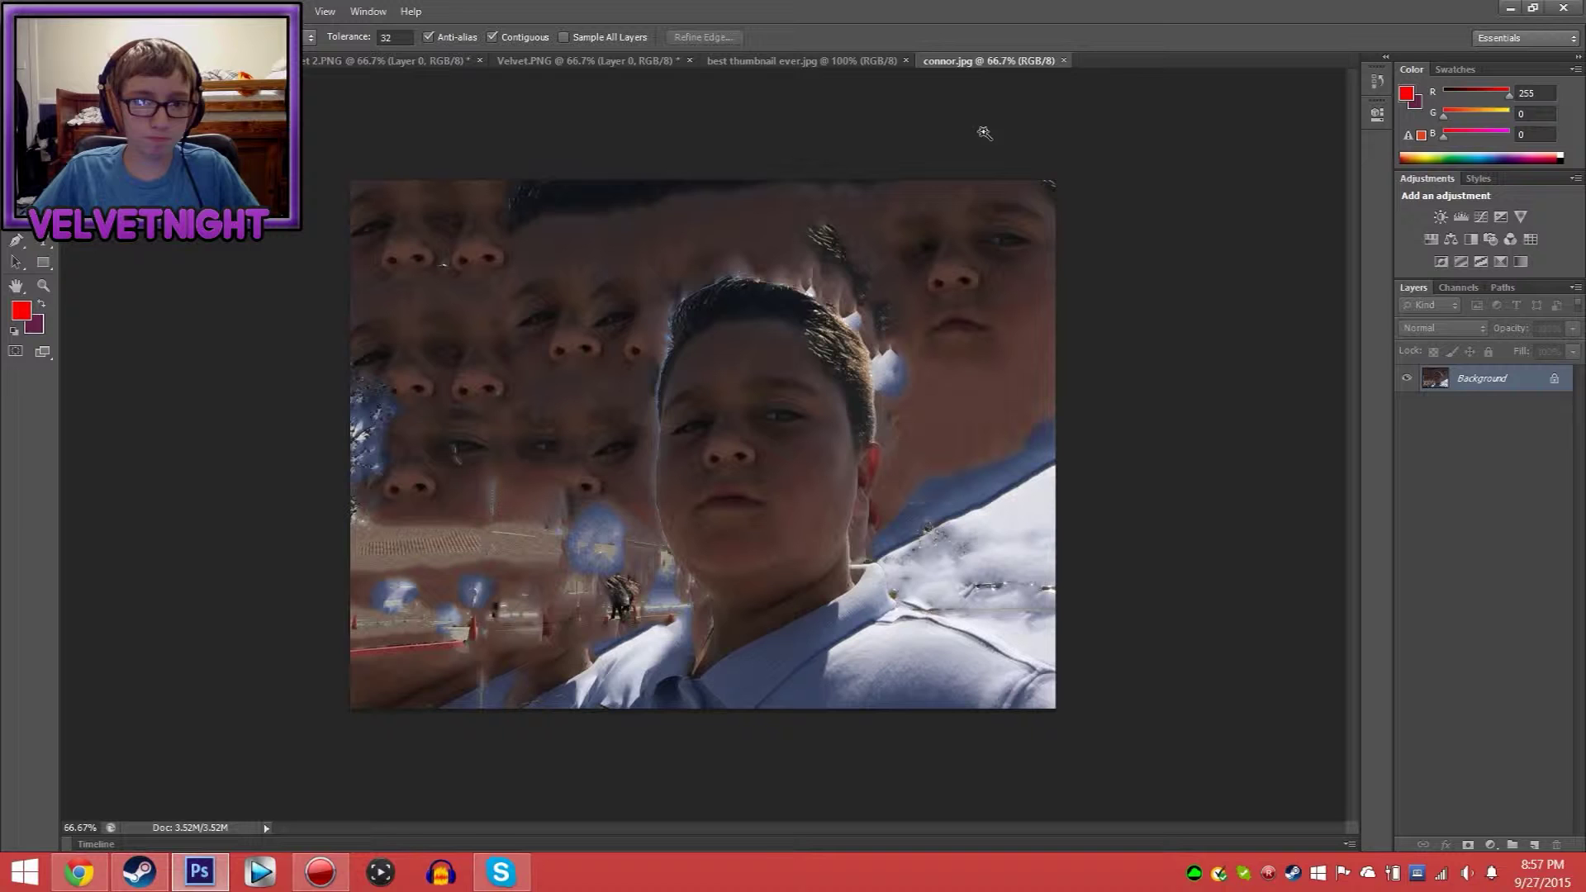
pyautogui.click(1064, 61)
pyautogui.hotkey('ctrl', 'o')
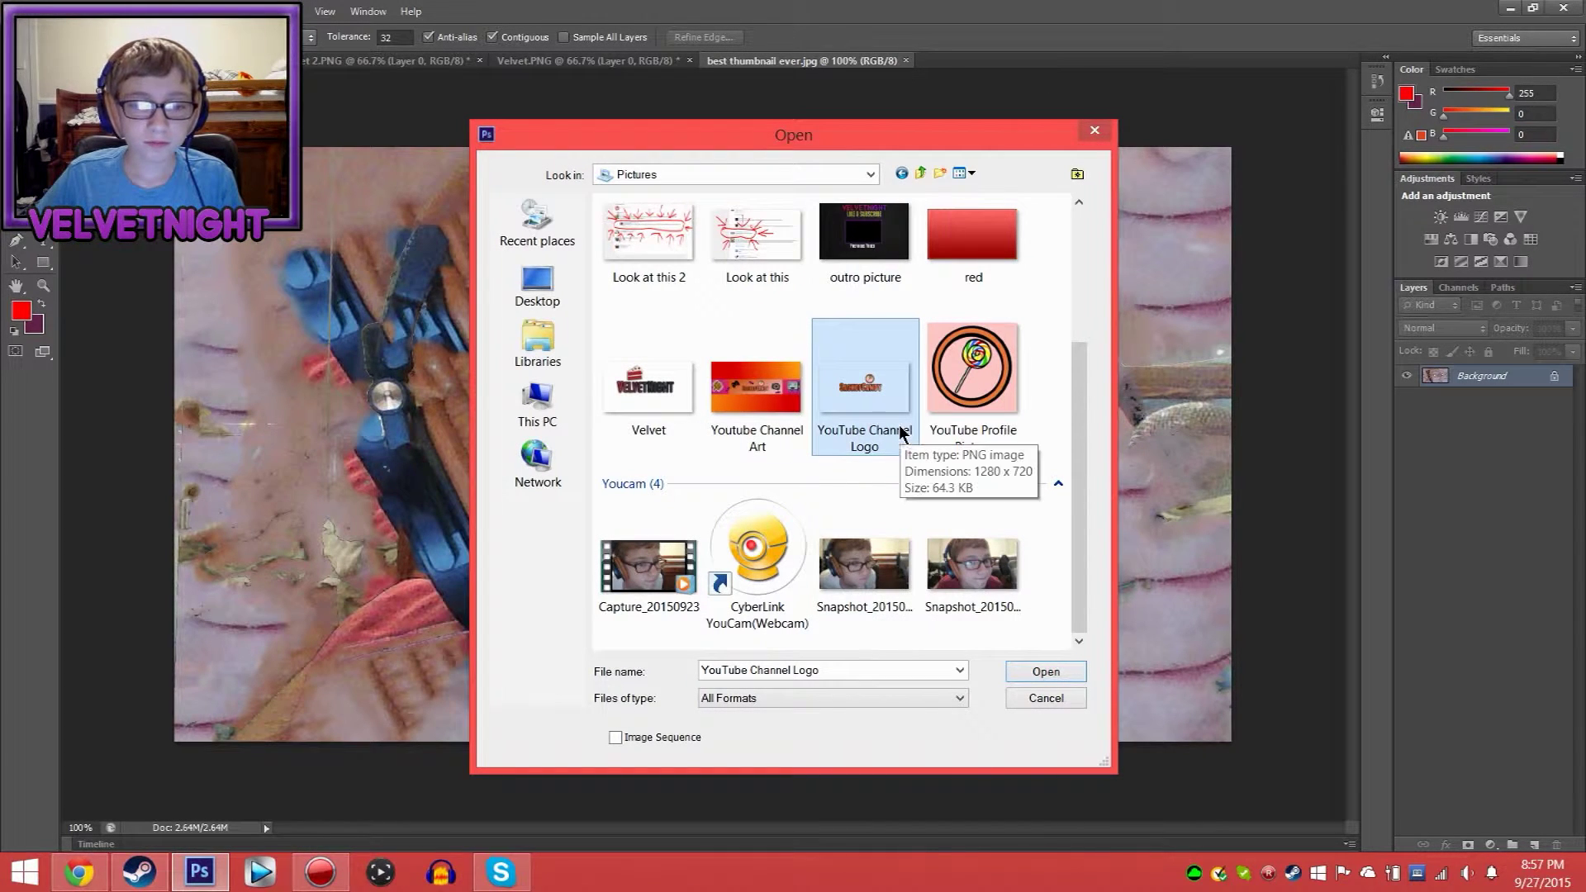
pyautogui.click(945, 427)
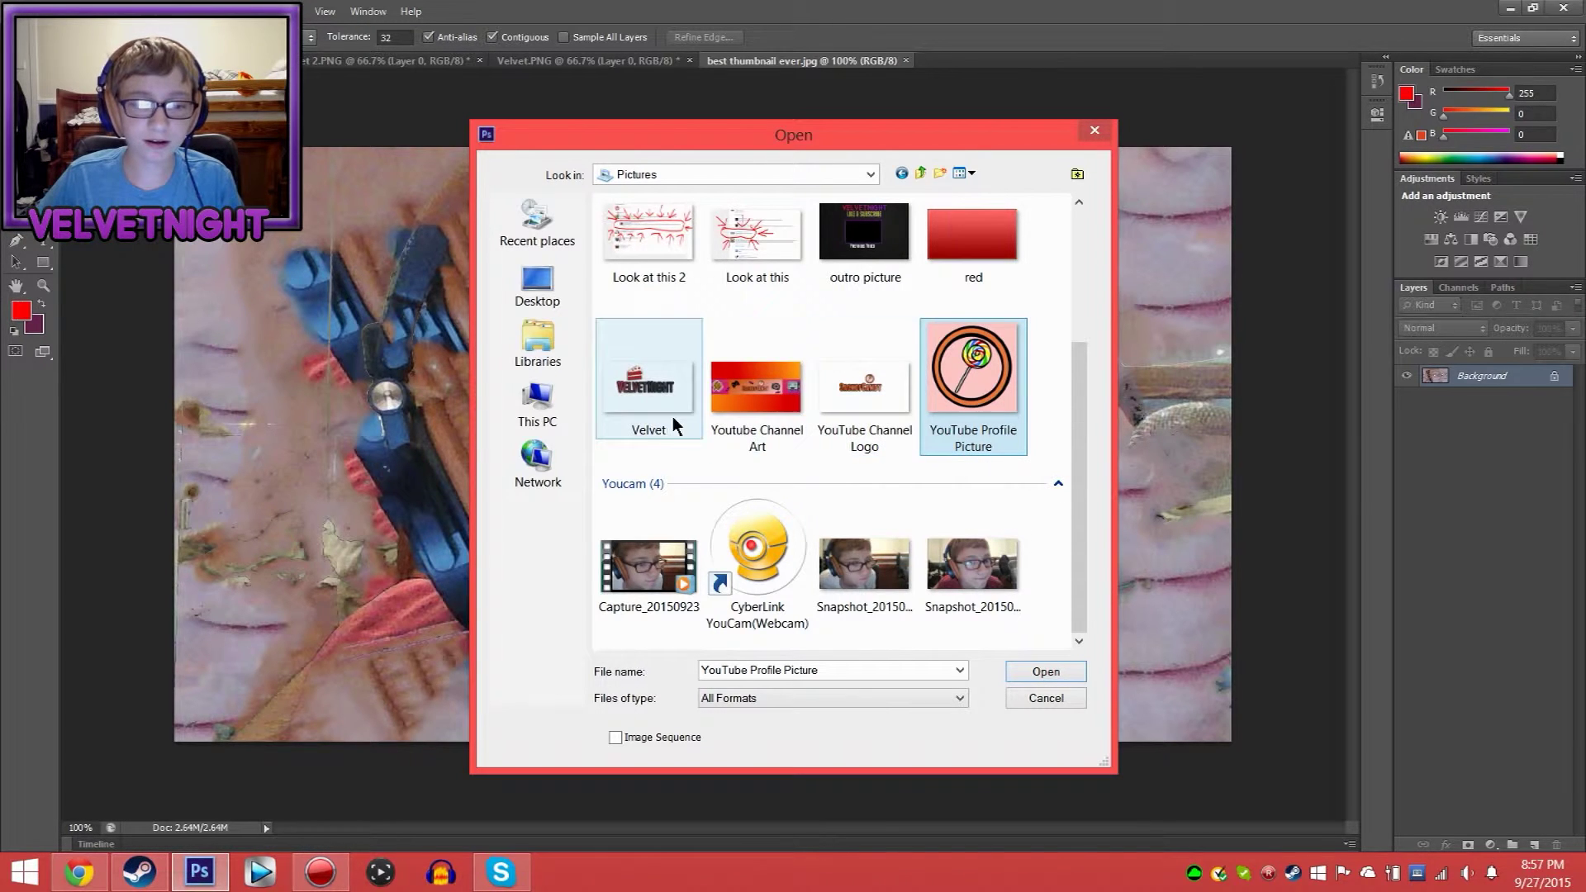
pyautogui.doubleClick(862, 563)
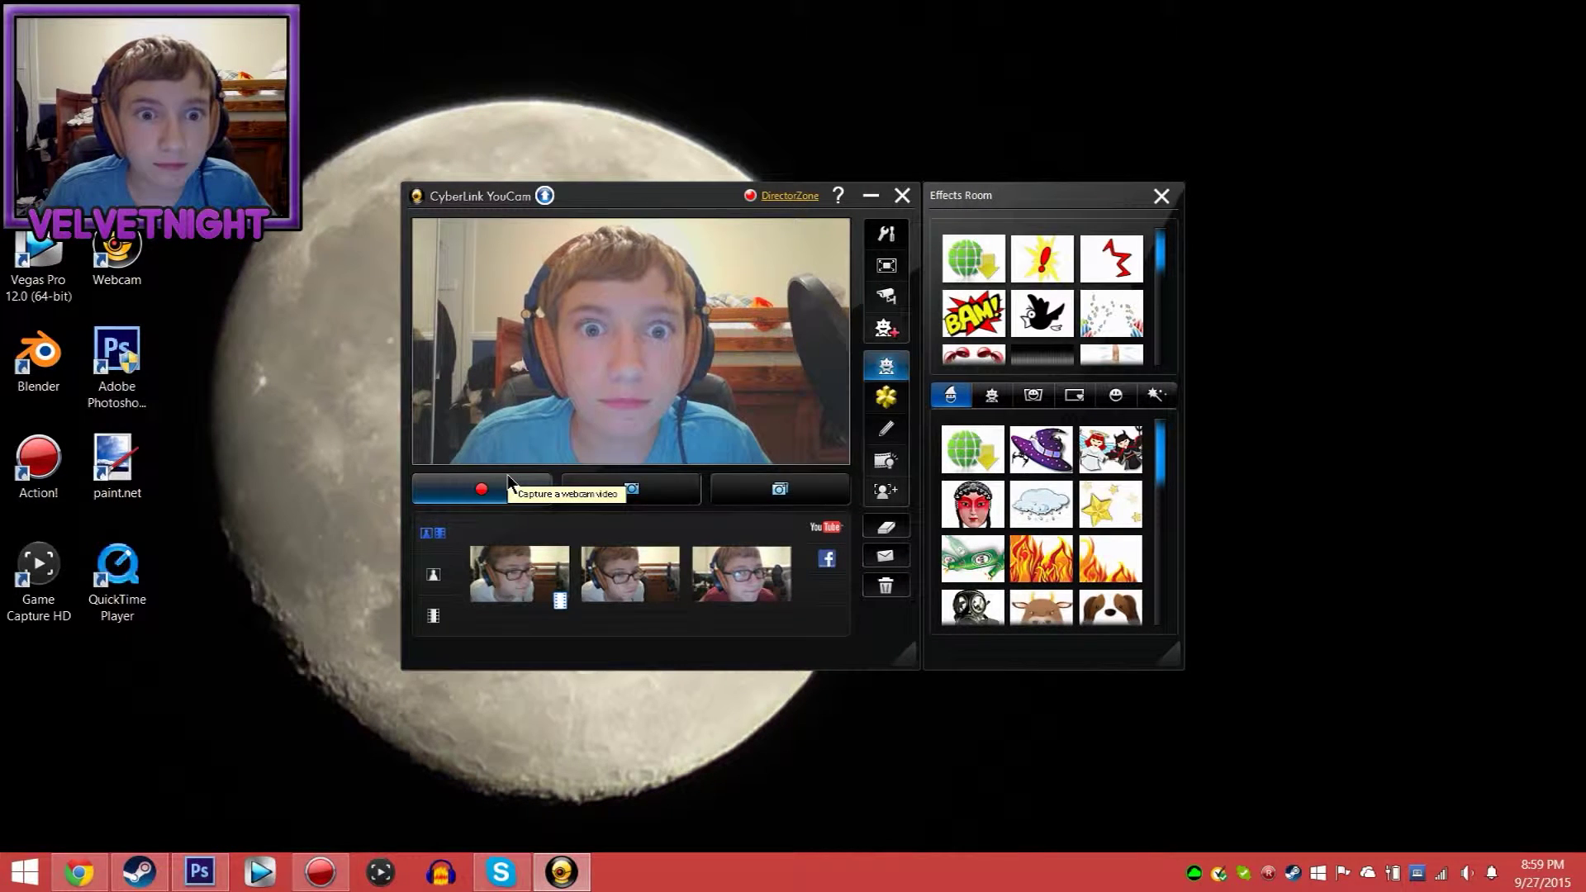
# Capture a new webcam snapshot in YouCam to use as the feature source
pyautogui.click(629, 493)
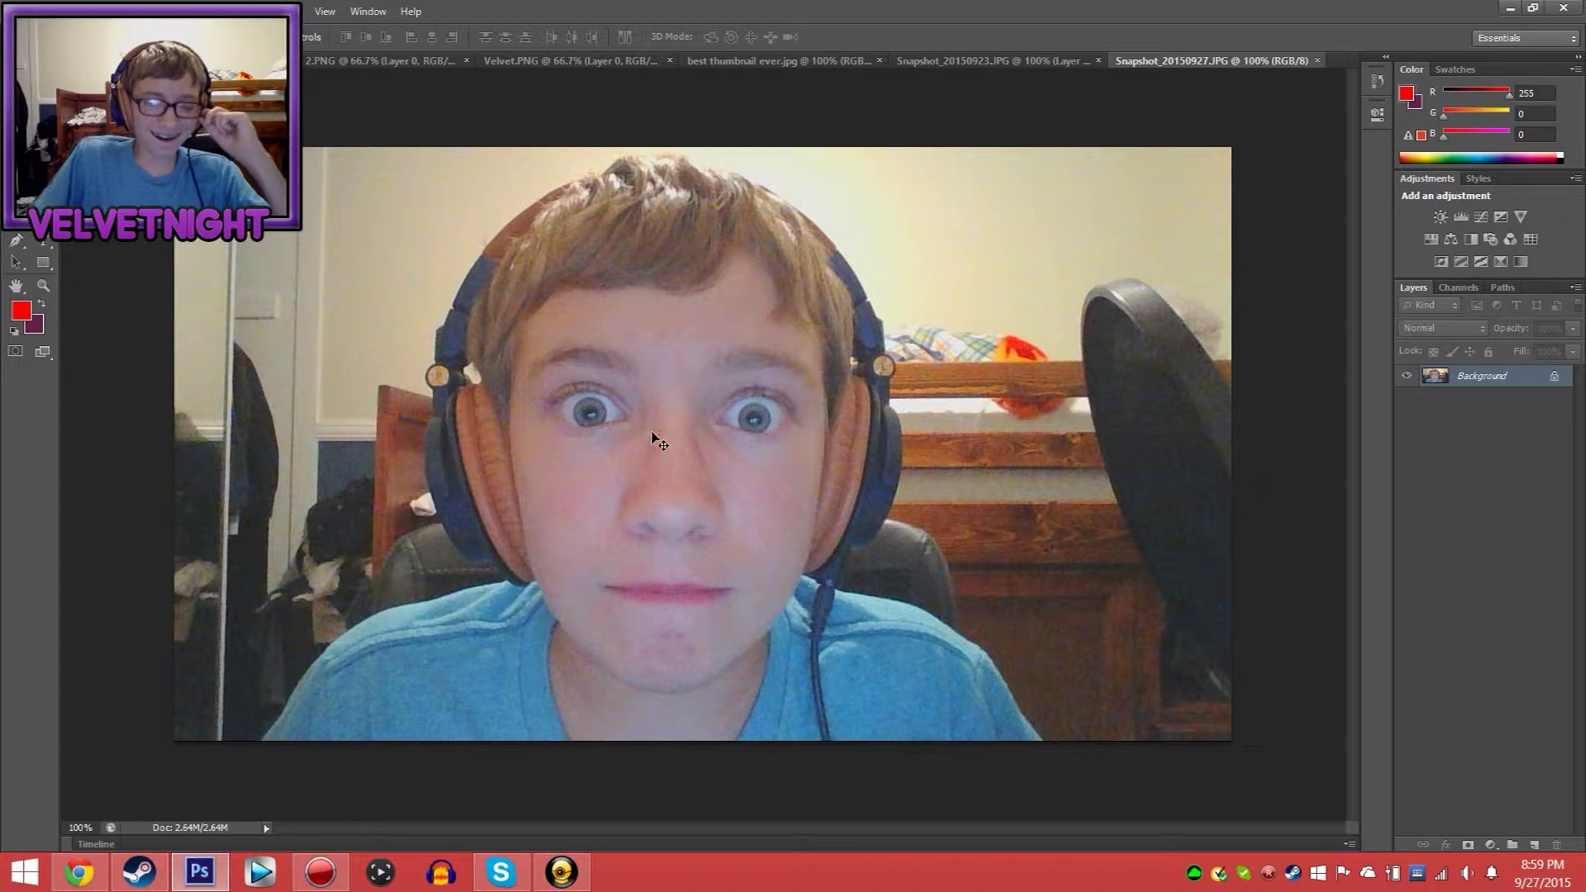
# Share the screen with the ongoing Skype call using the Share screens option
pyautogui.click(501, 872)
pyautogui.click(746, 811)
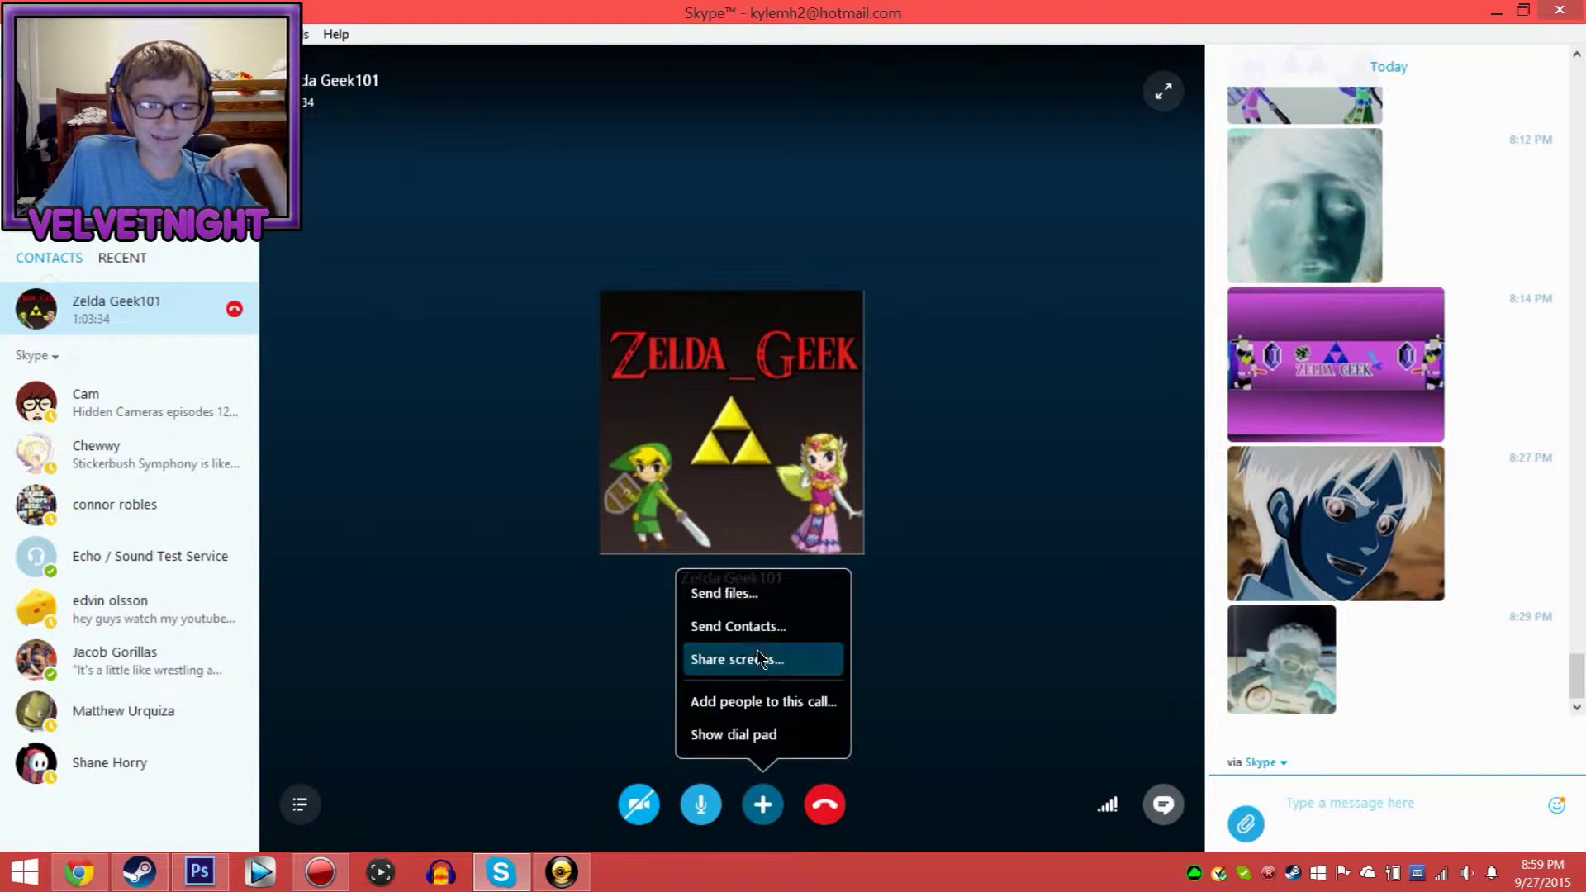
pyautogui.click(757, 661)
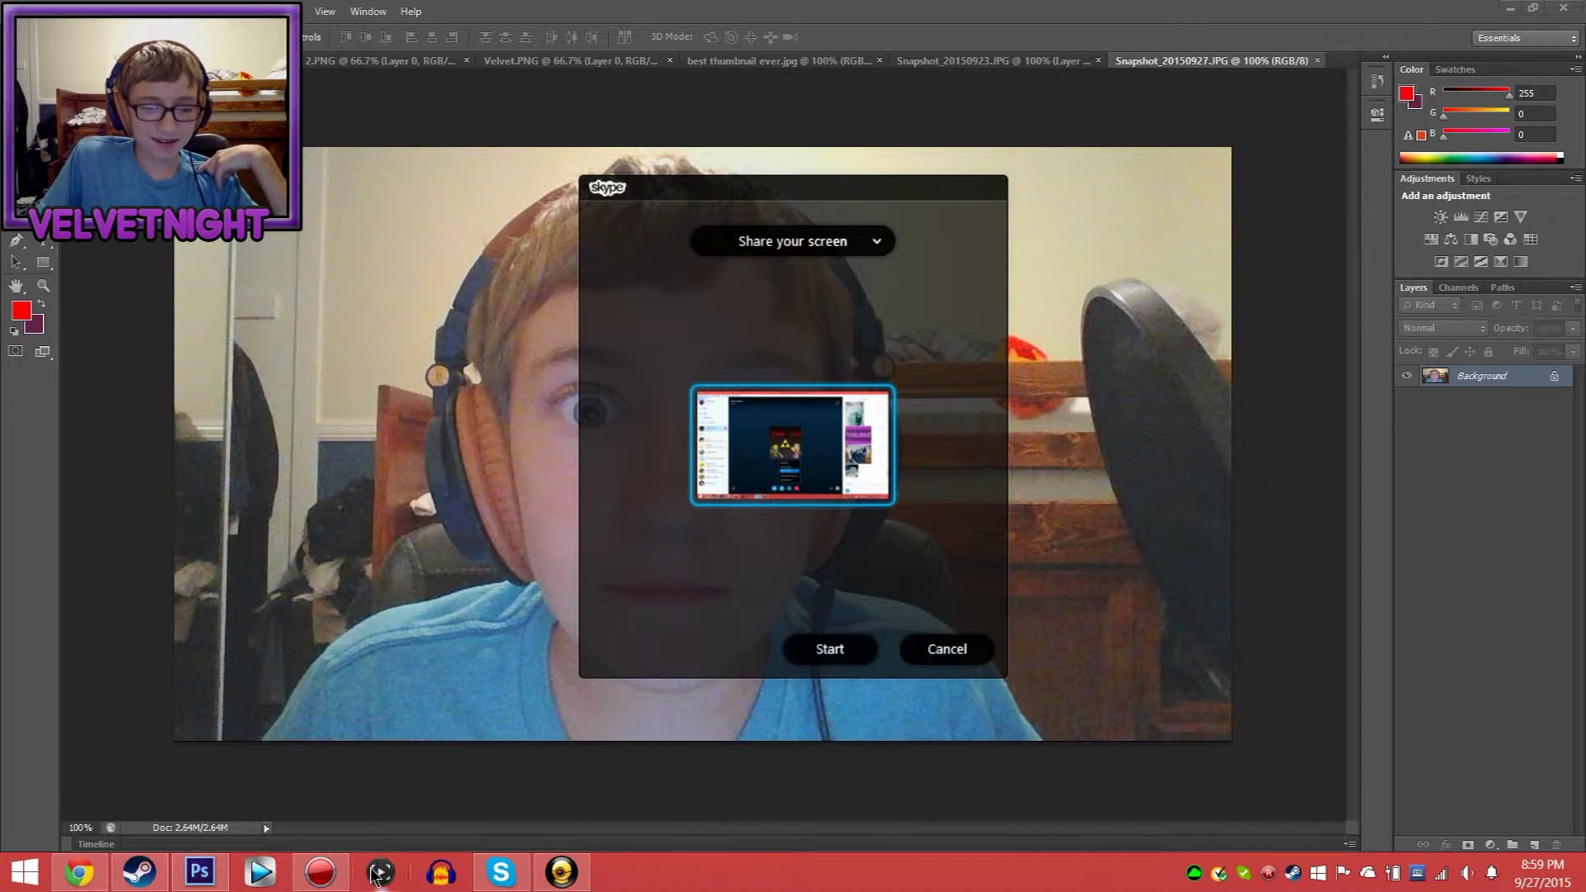
pyautogui.click(828, 649)
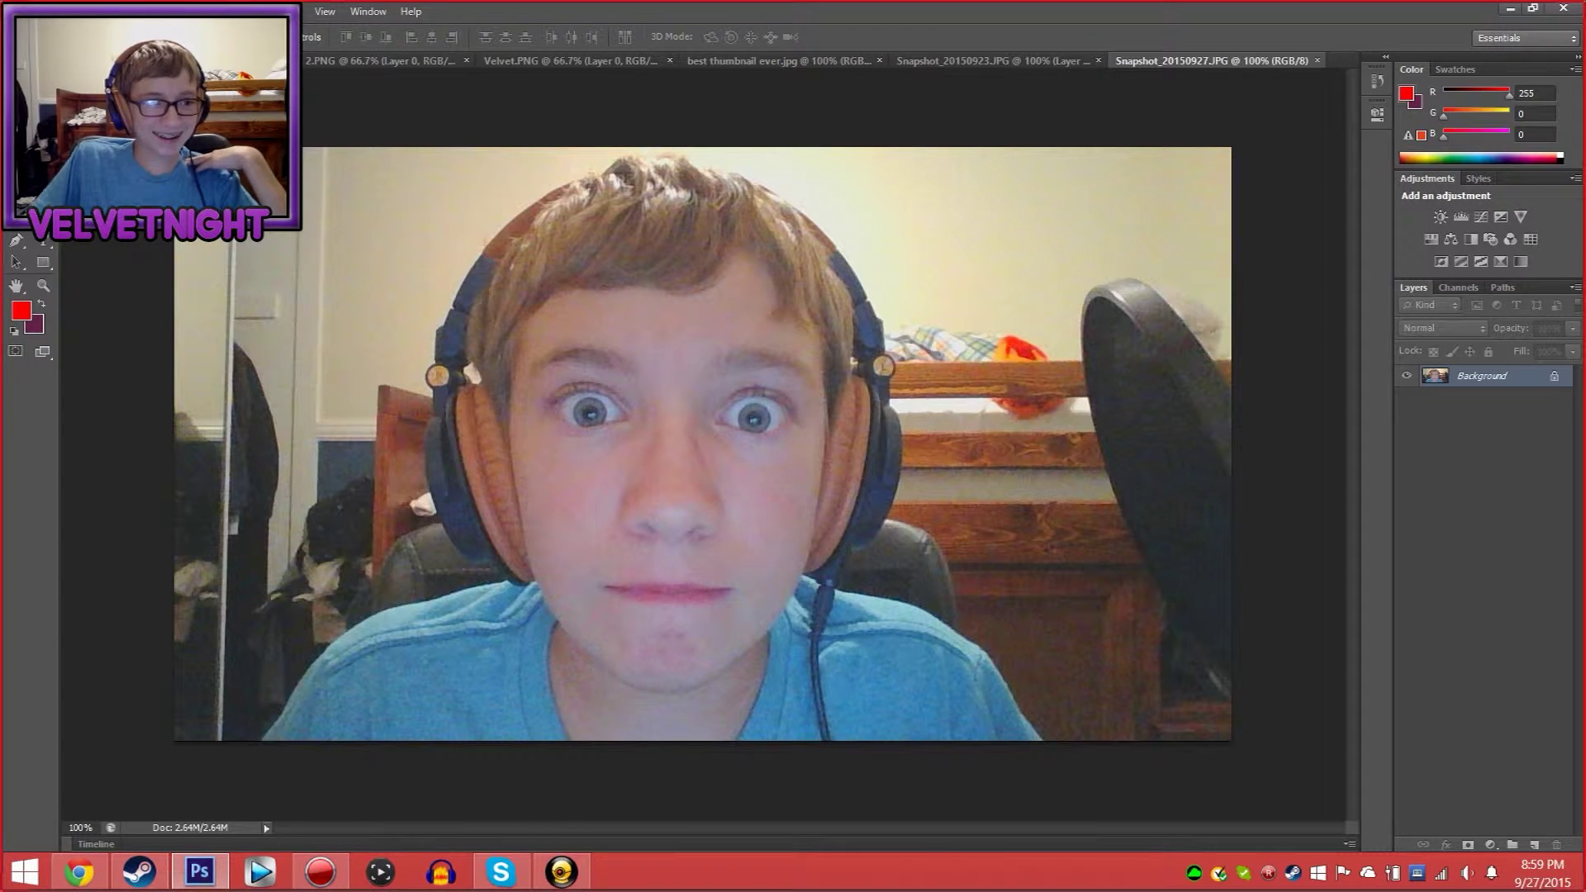
# Marquee-select the left eye in Snapshot_20150927, then switch to the Snapshot_20150923 selfie
pyautogui.press('m')
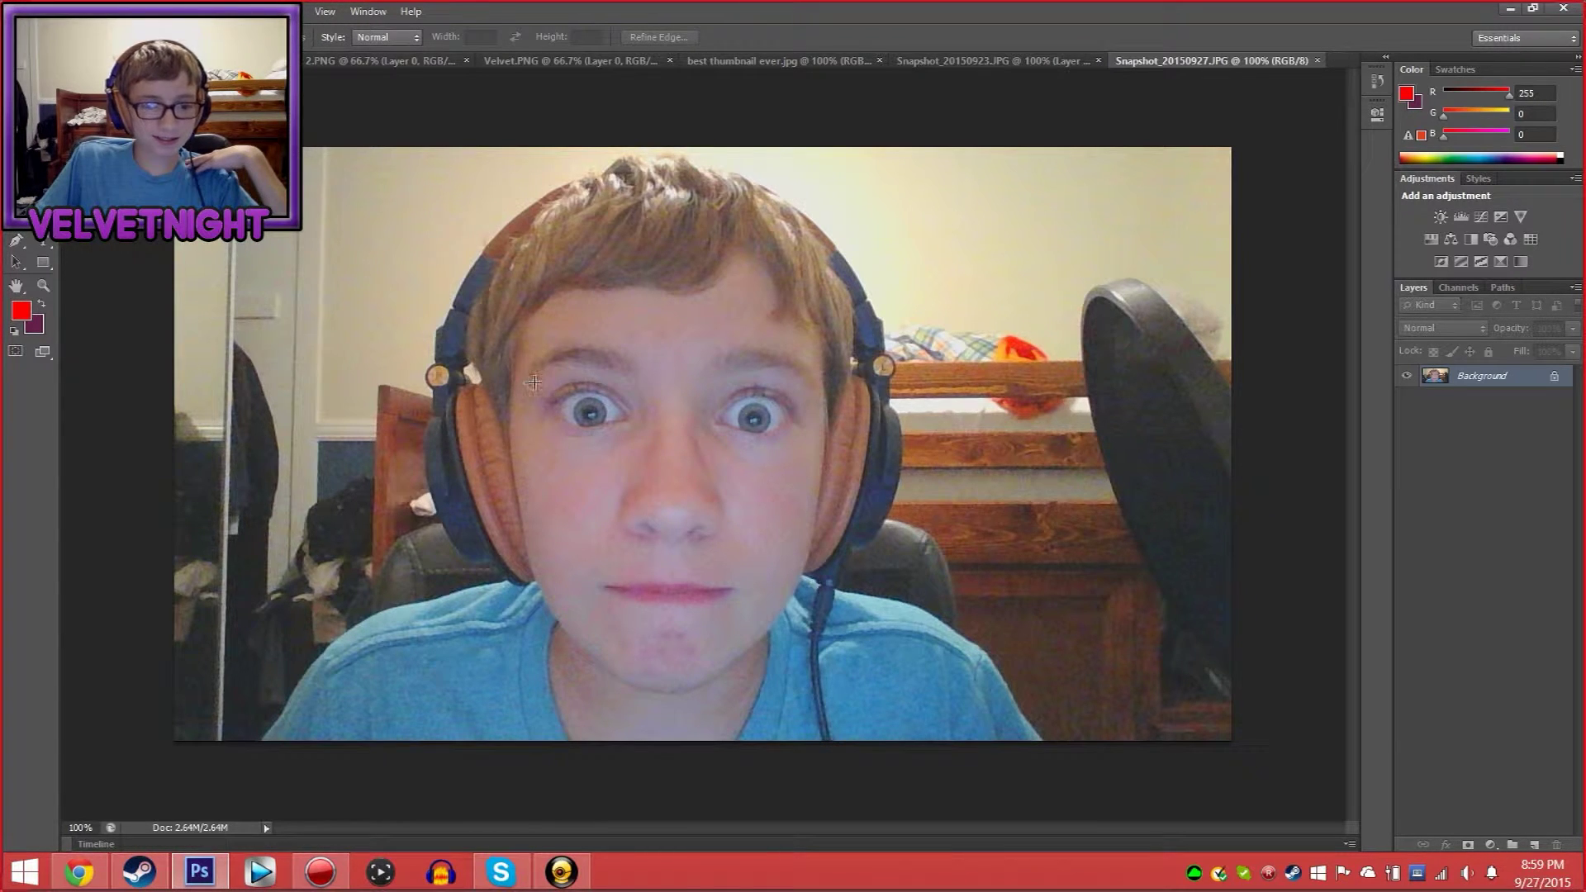
pyautogui.moveTo(540, 382); pyautogui.dragTo(643, 436)
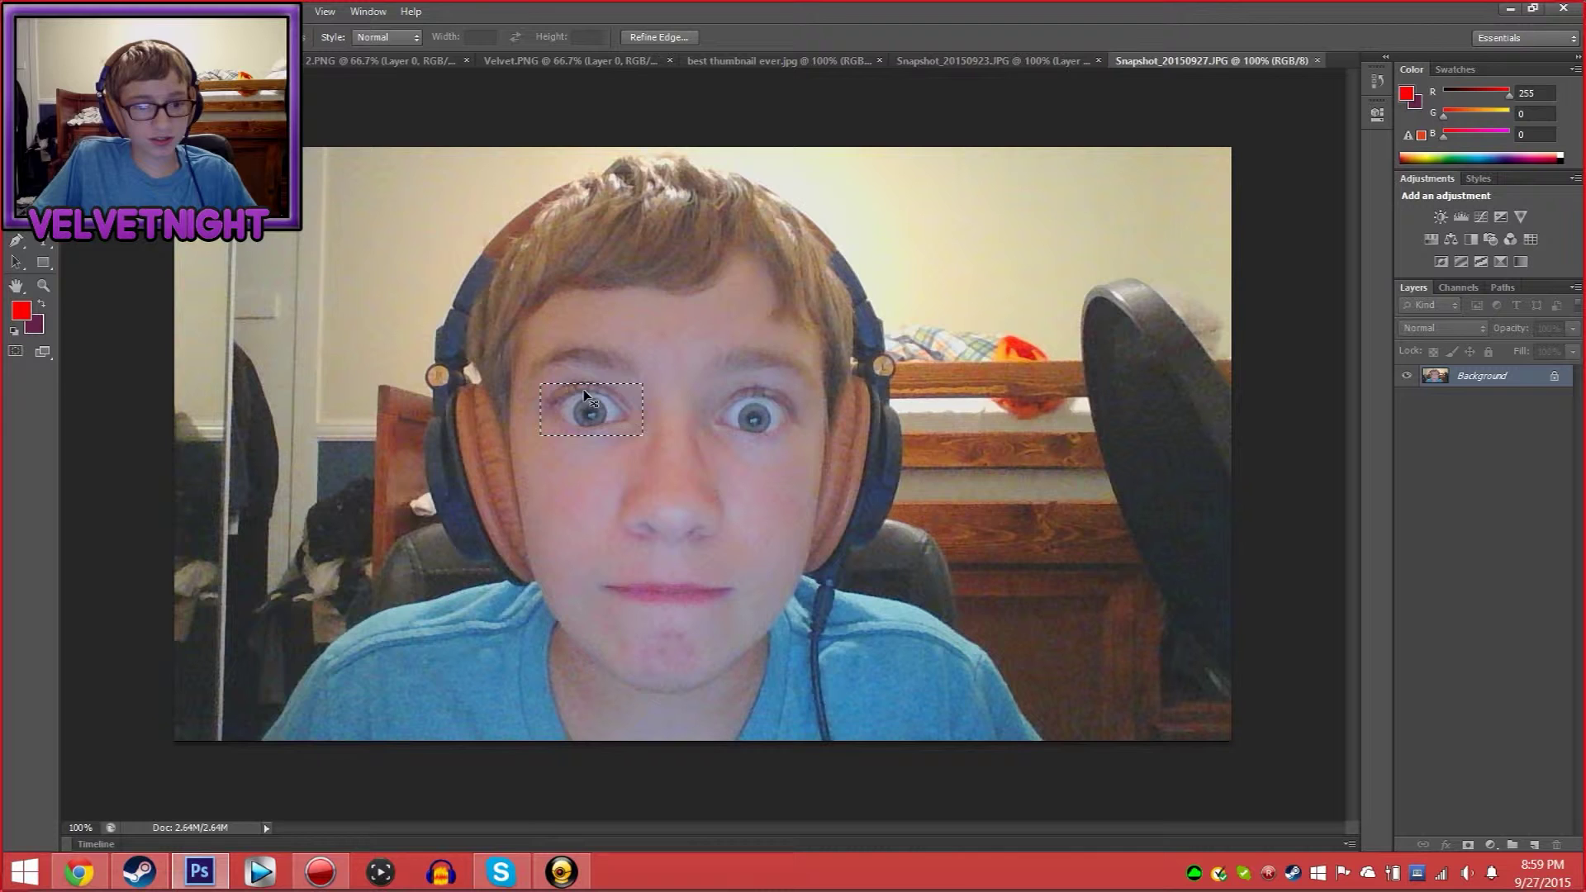
pyautogui.click(399, 66)
pyautogui.click(541, 64)
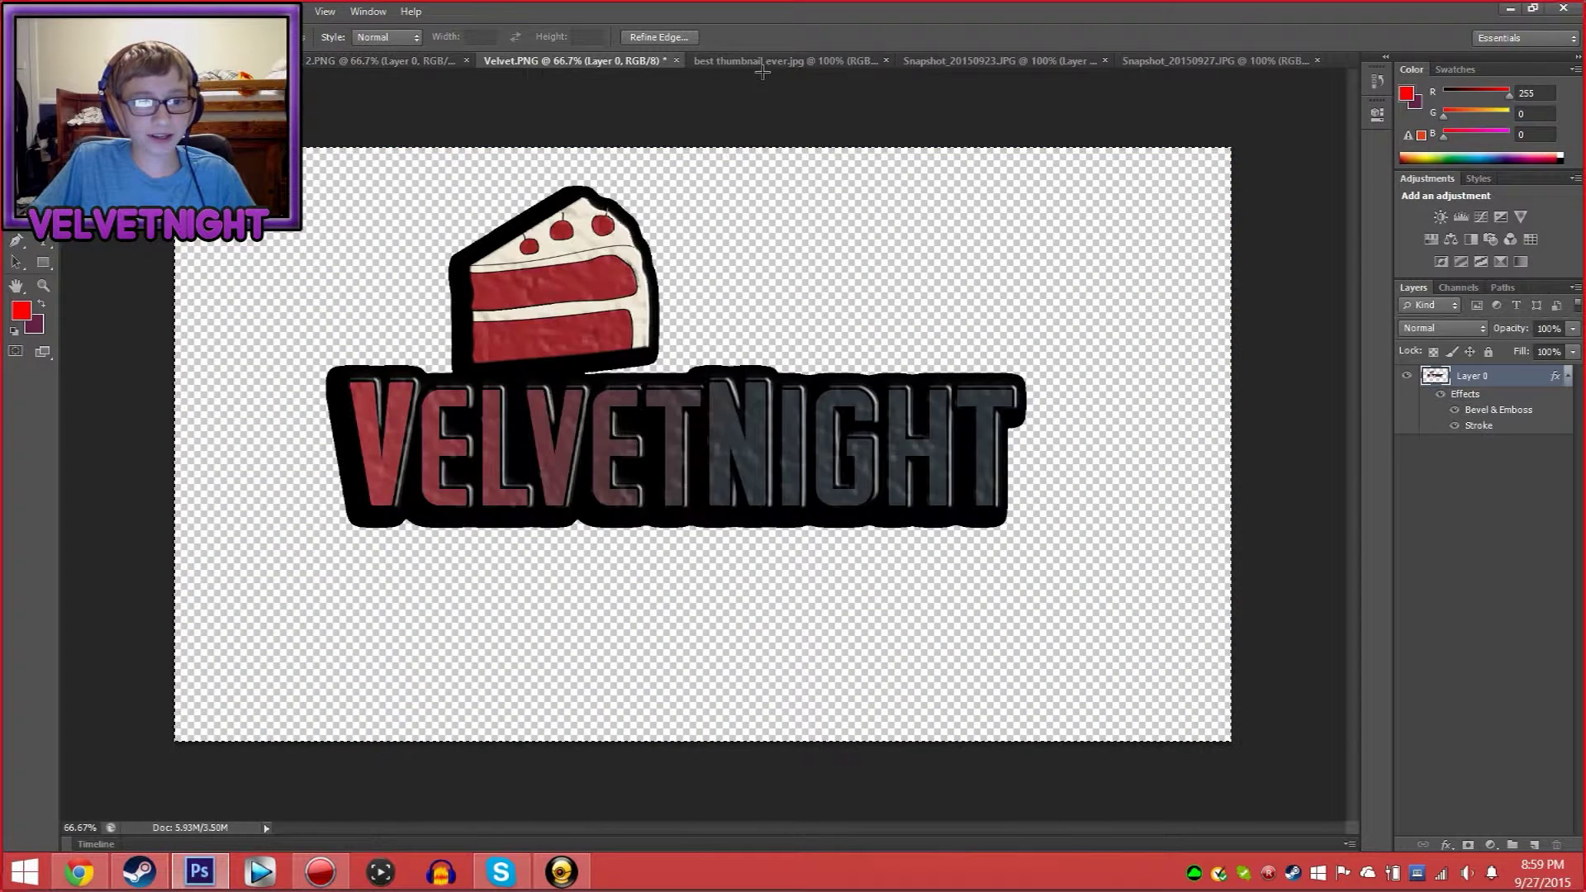
pyautogui.click(760, 64)
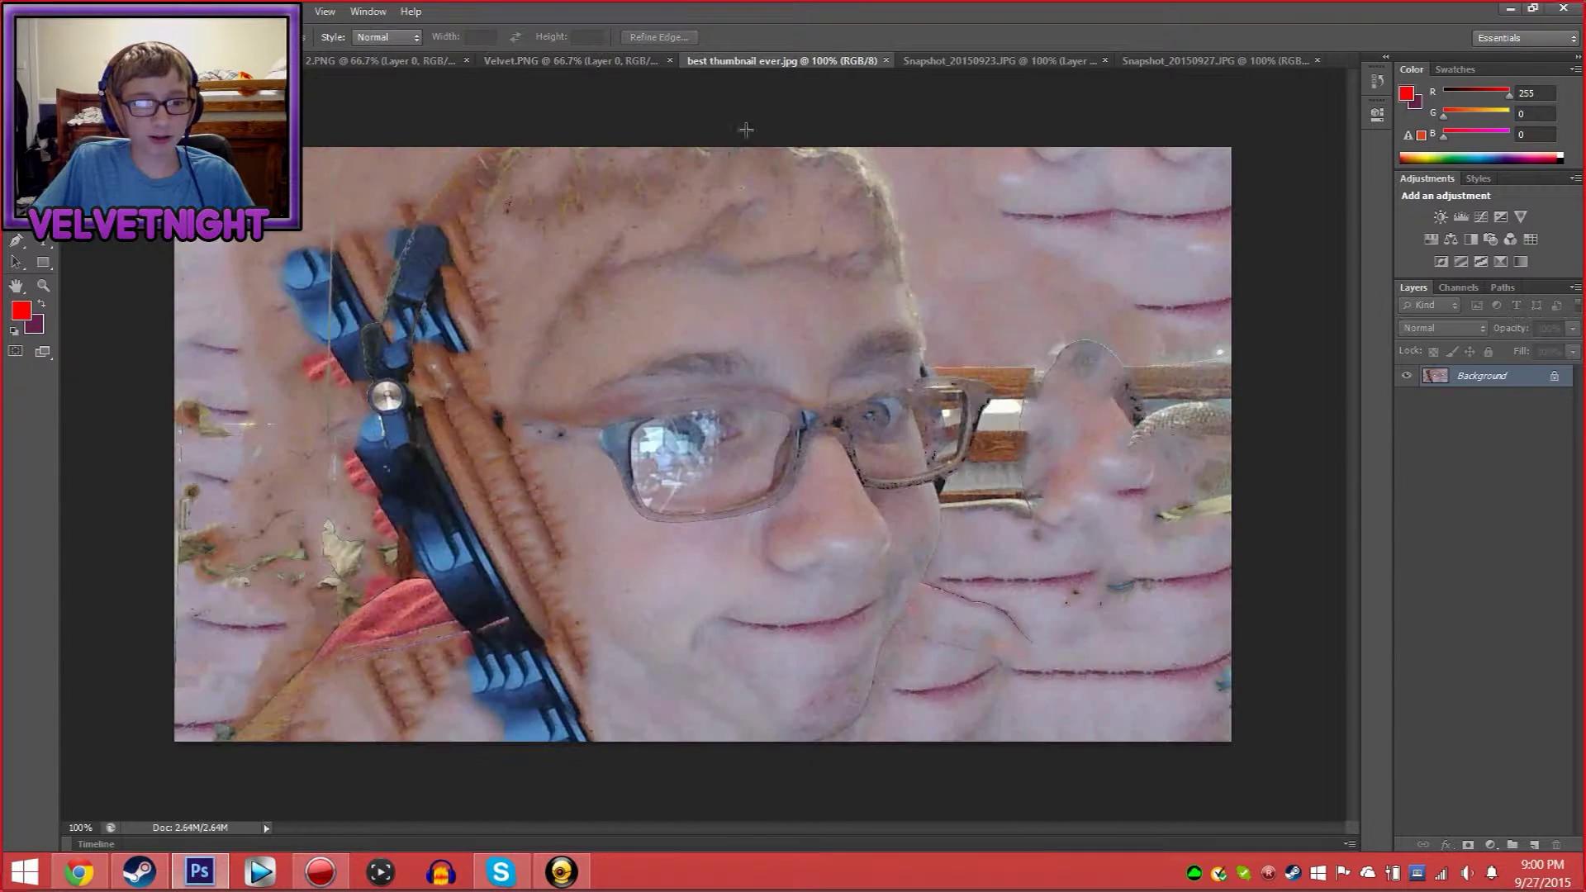
pyautogui.click(950, 62)
# Paste two copies of the eye and position them over the left and right eyes
pyautogui.hotkey('ctrl', 'v')
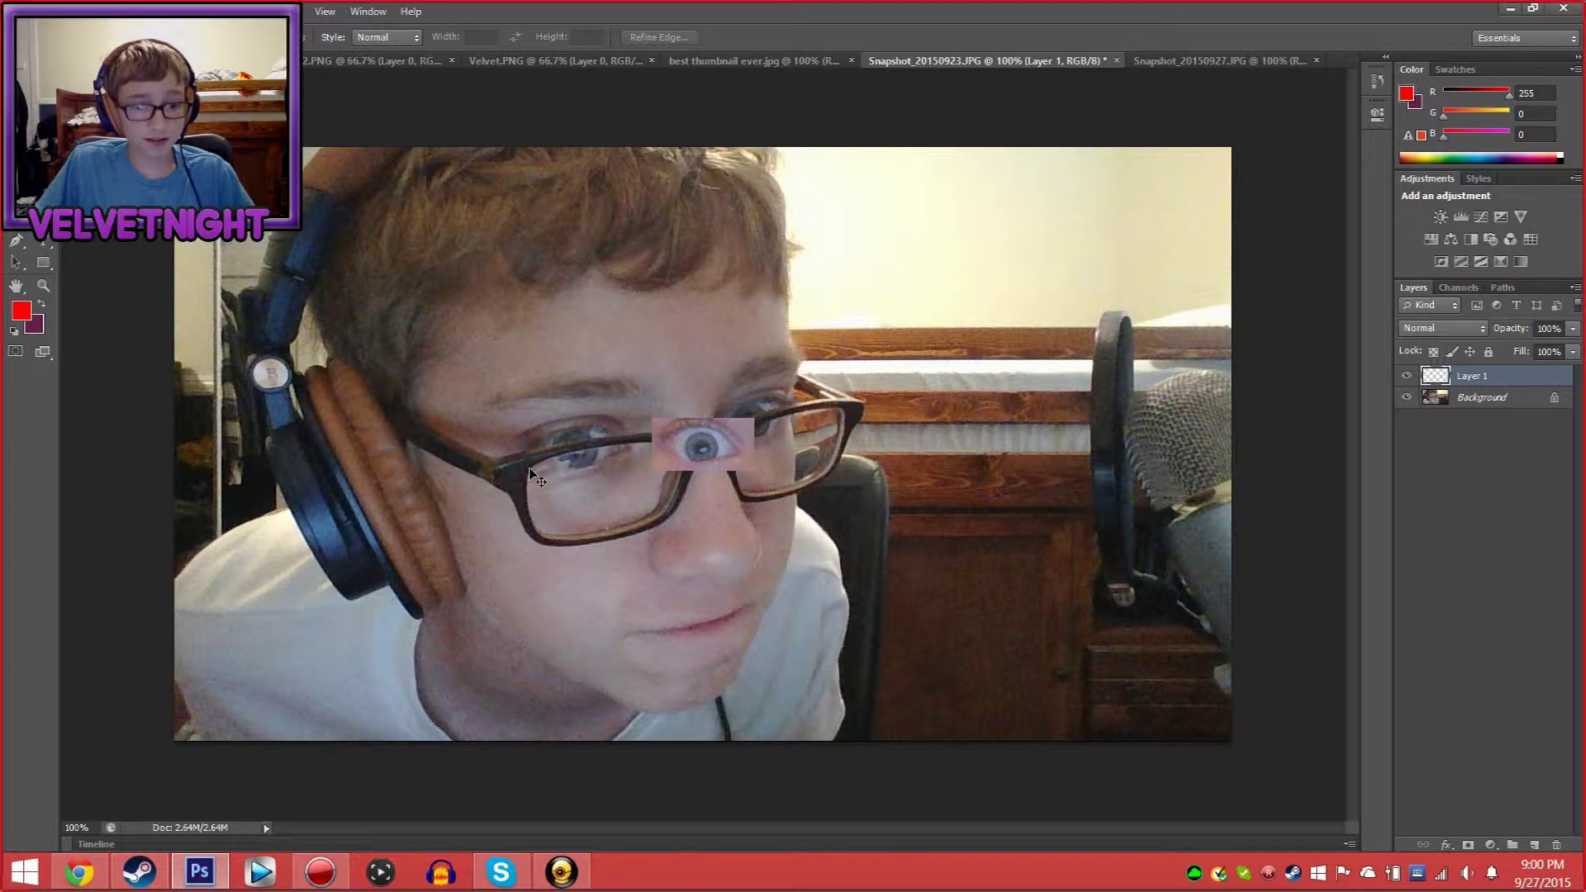
pyautogui.press('v')
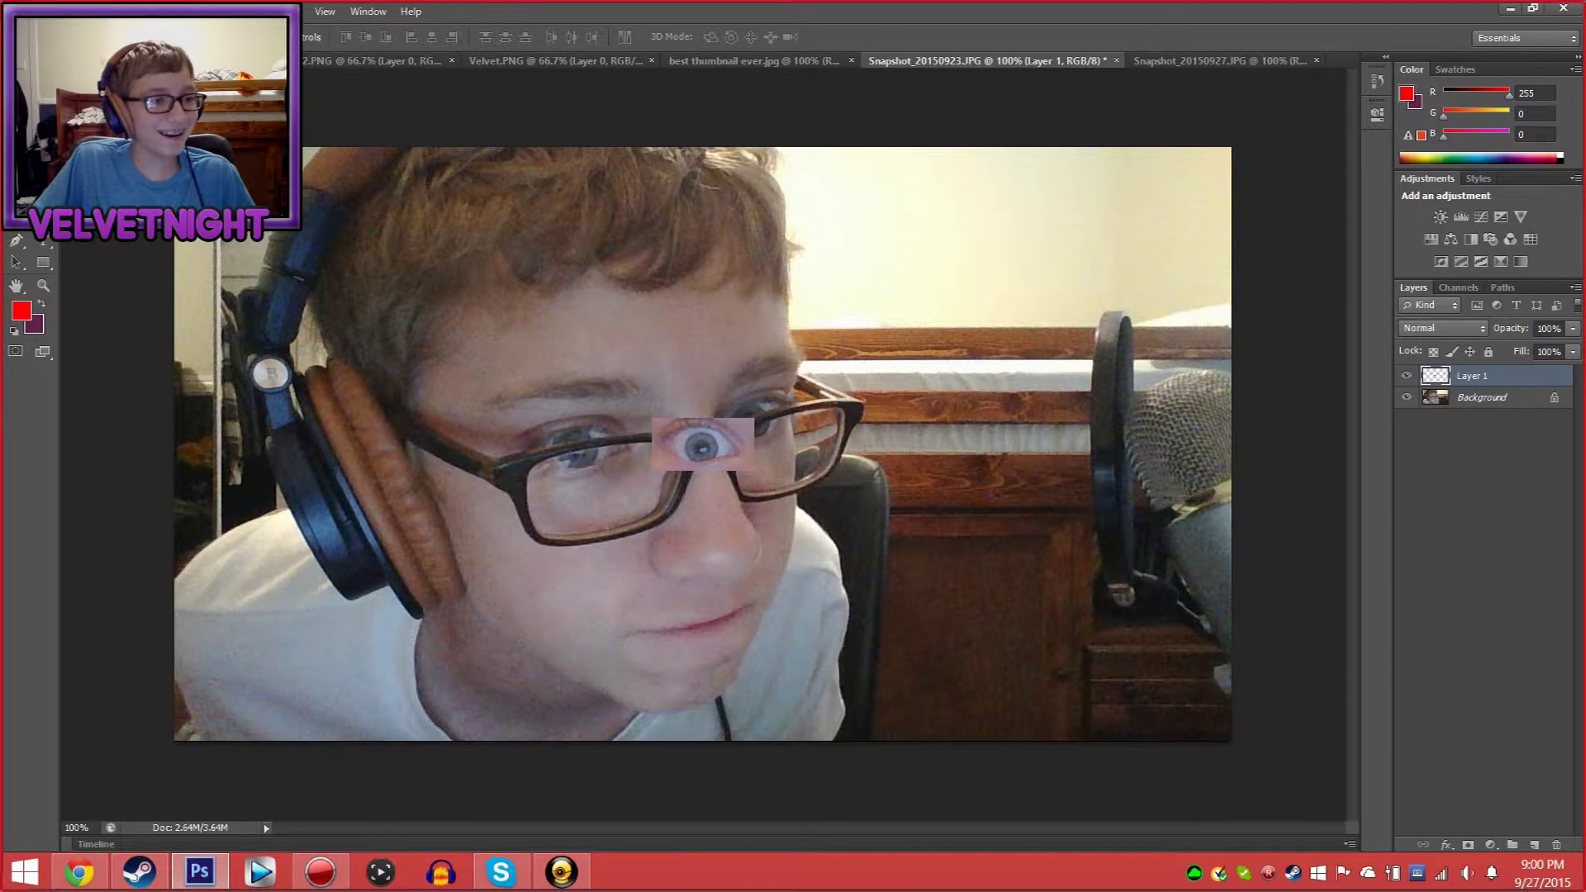
pyautogui.moveTo(646, 446); pyautogui.dragTo(530, 450)
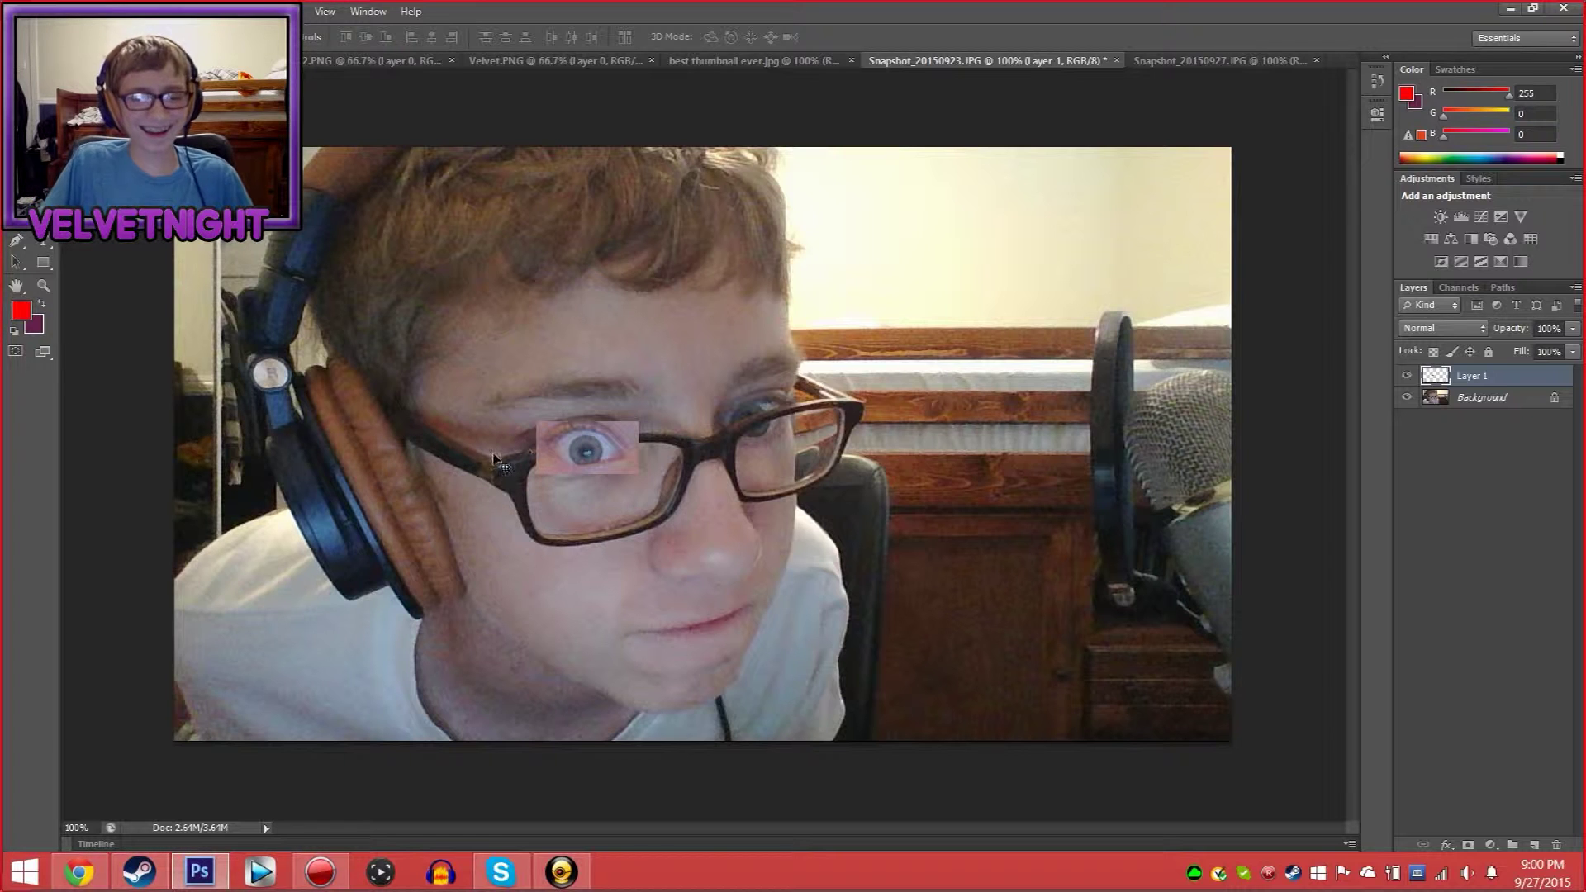
pyautogui.hotkey('ctrl', 'v')
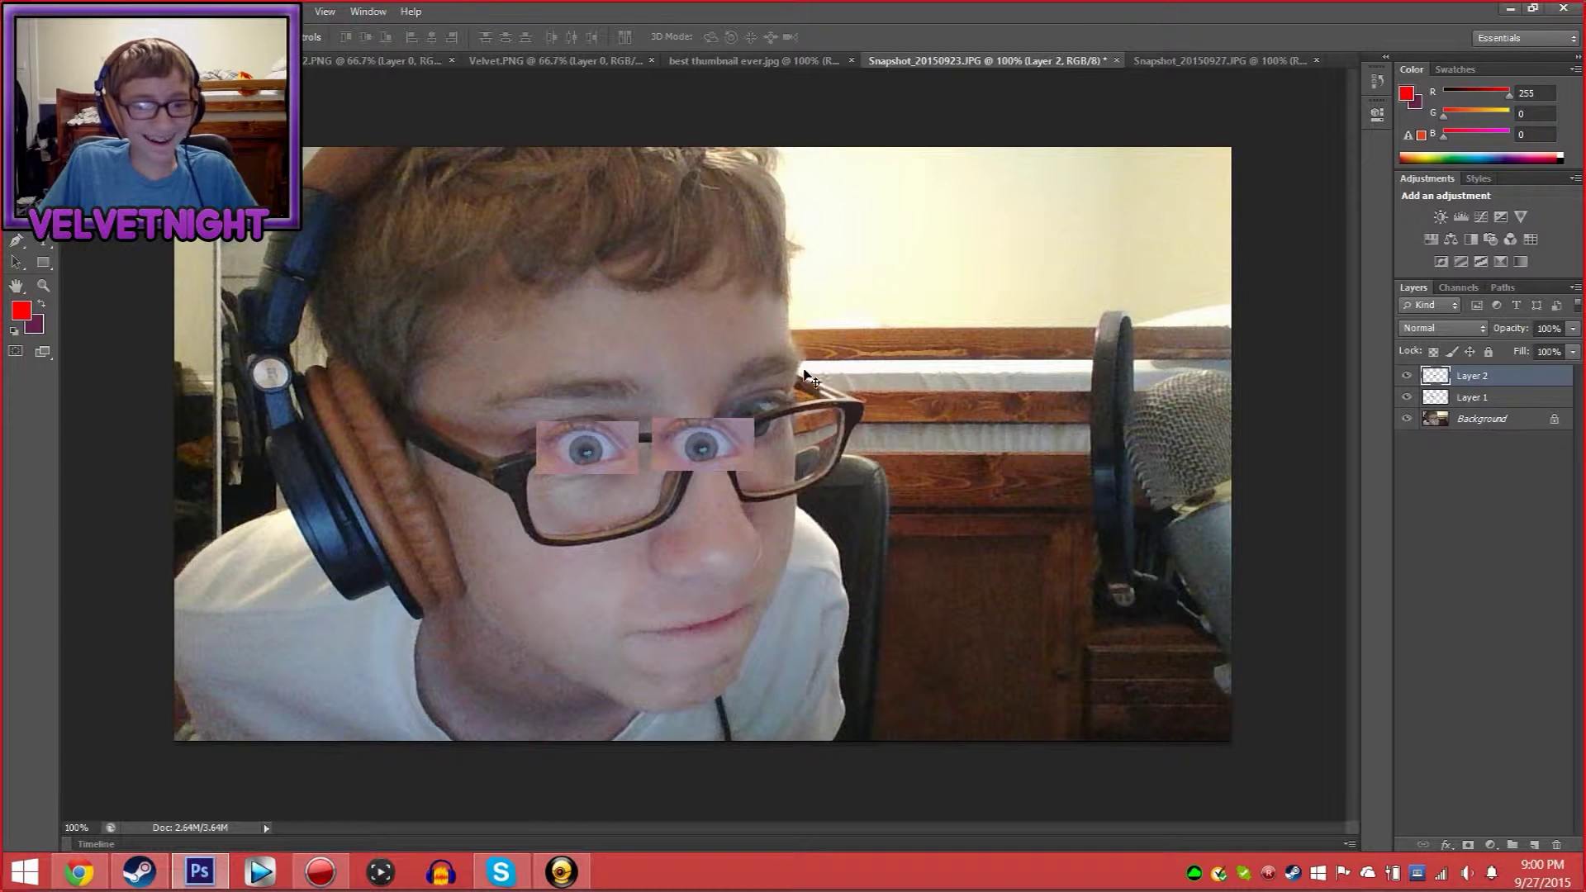
pyautogui.moveTo(709, 444); pyautogui.dragTo(768, 413)
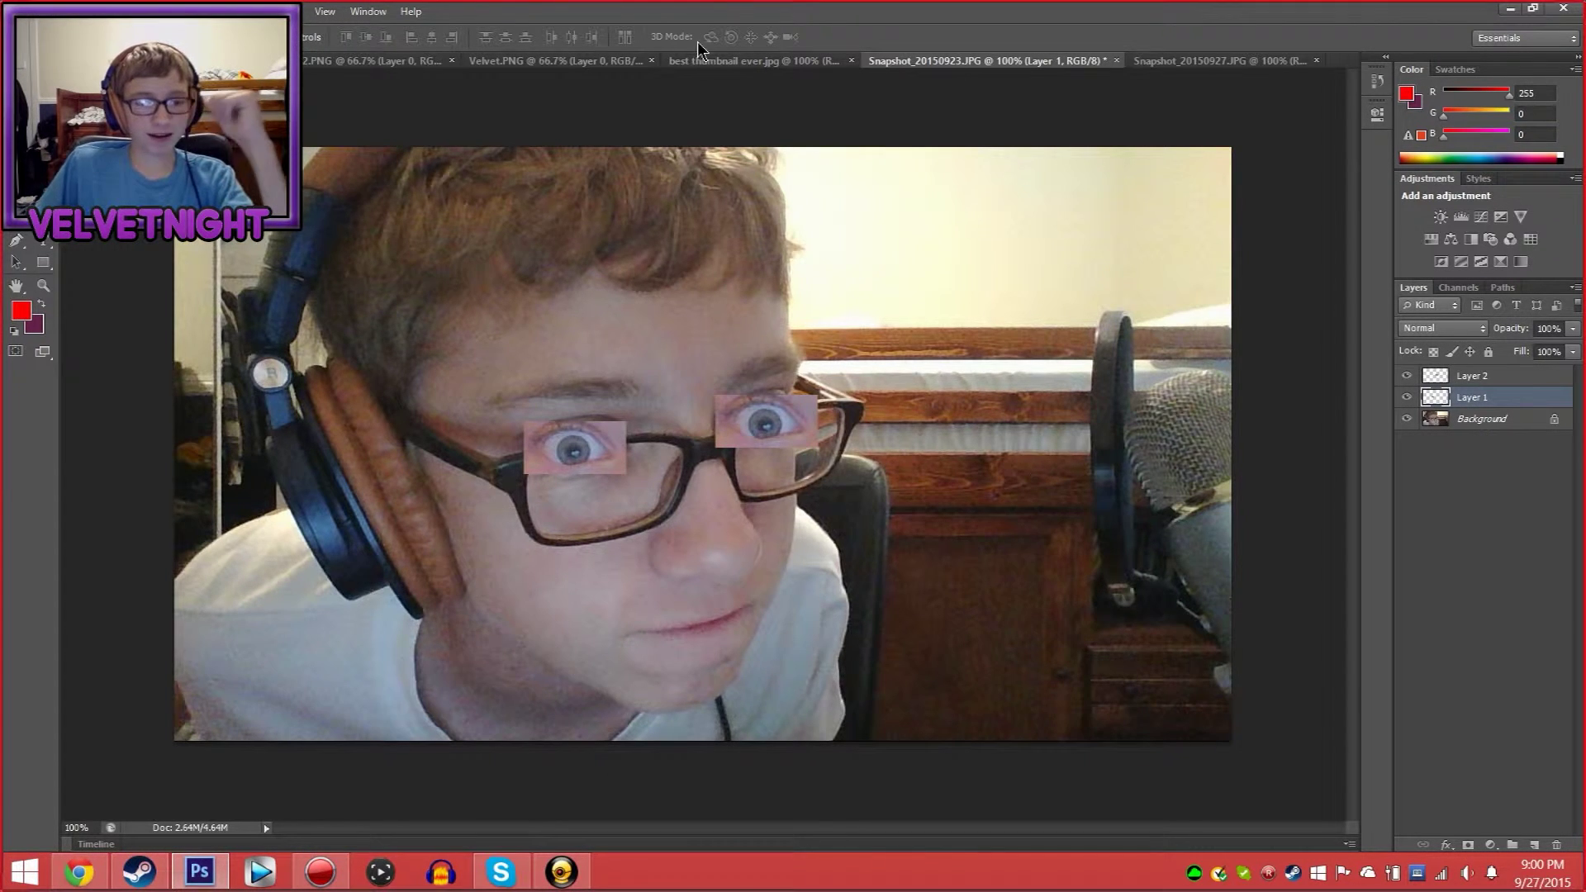
# Select the mouth in Snapshot_20150927, paste it into the selfie, and move it over the mouth
pyautogui.click(1186, 61)
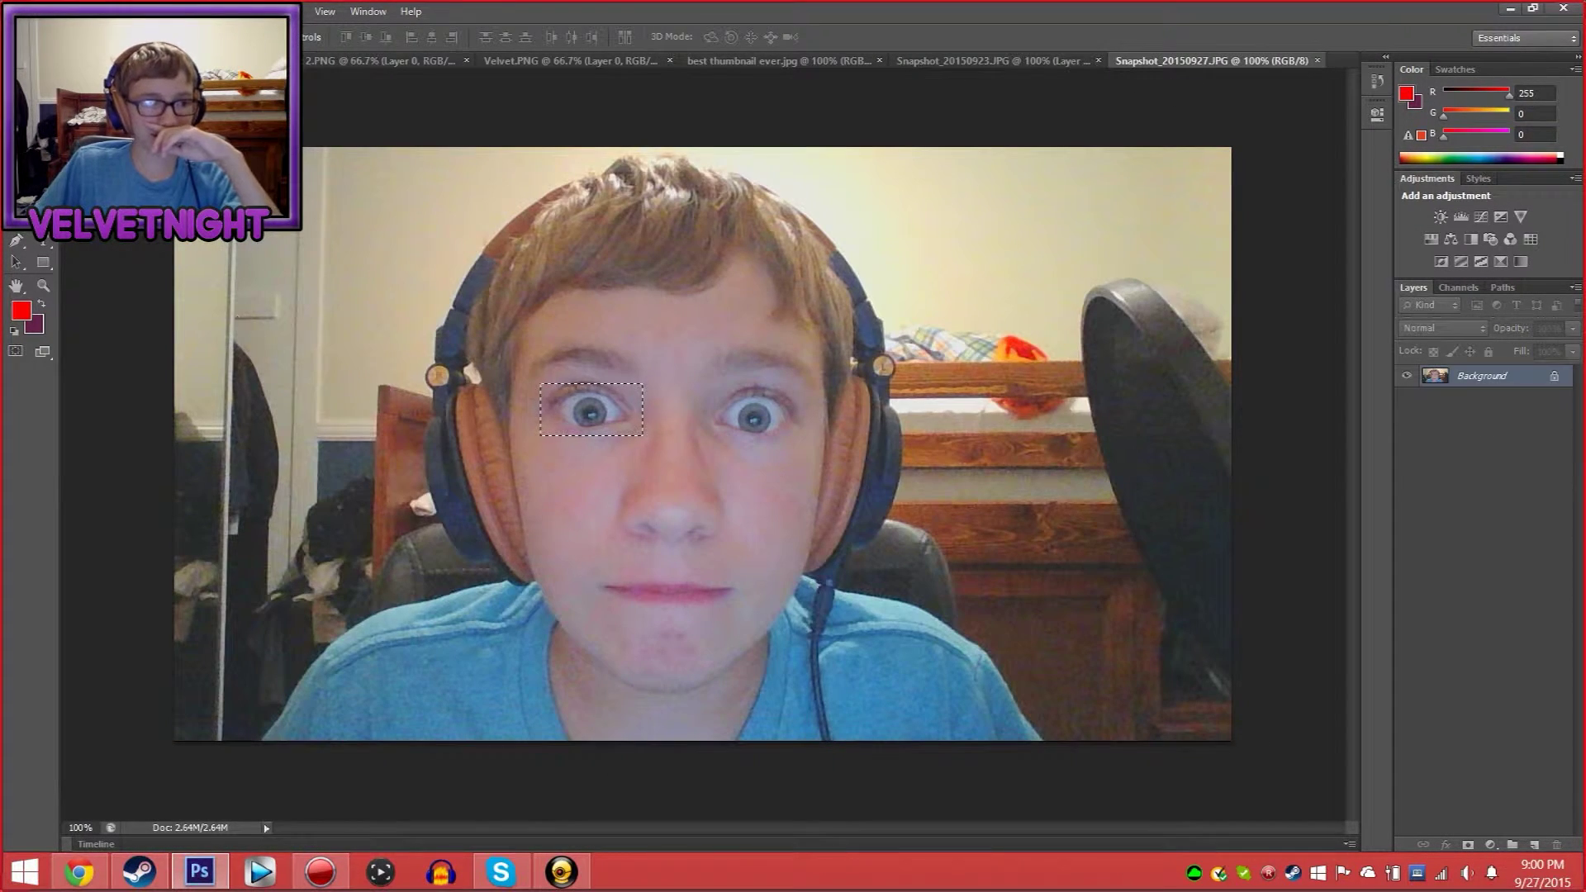
pyautogui.press('m')
pyautogui.moveTo(581, 566); pyautogui.dragTo(750, 616)
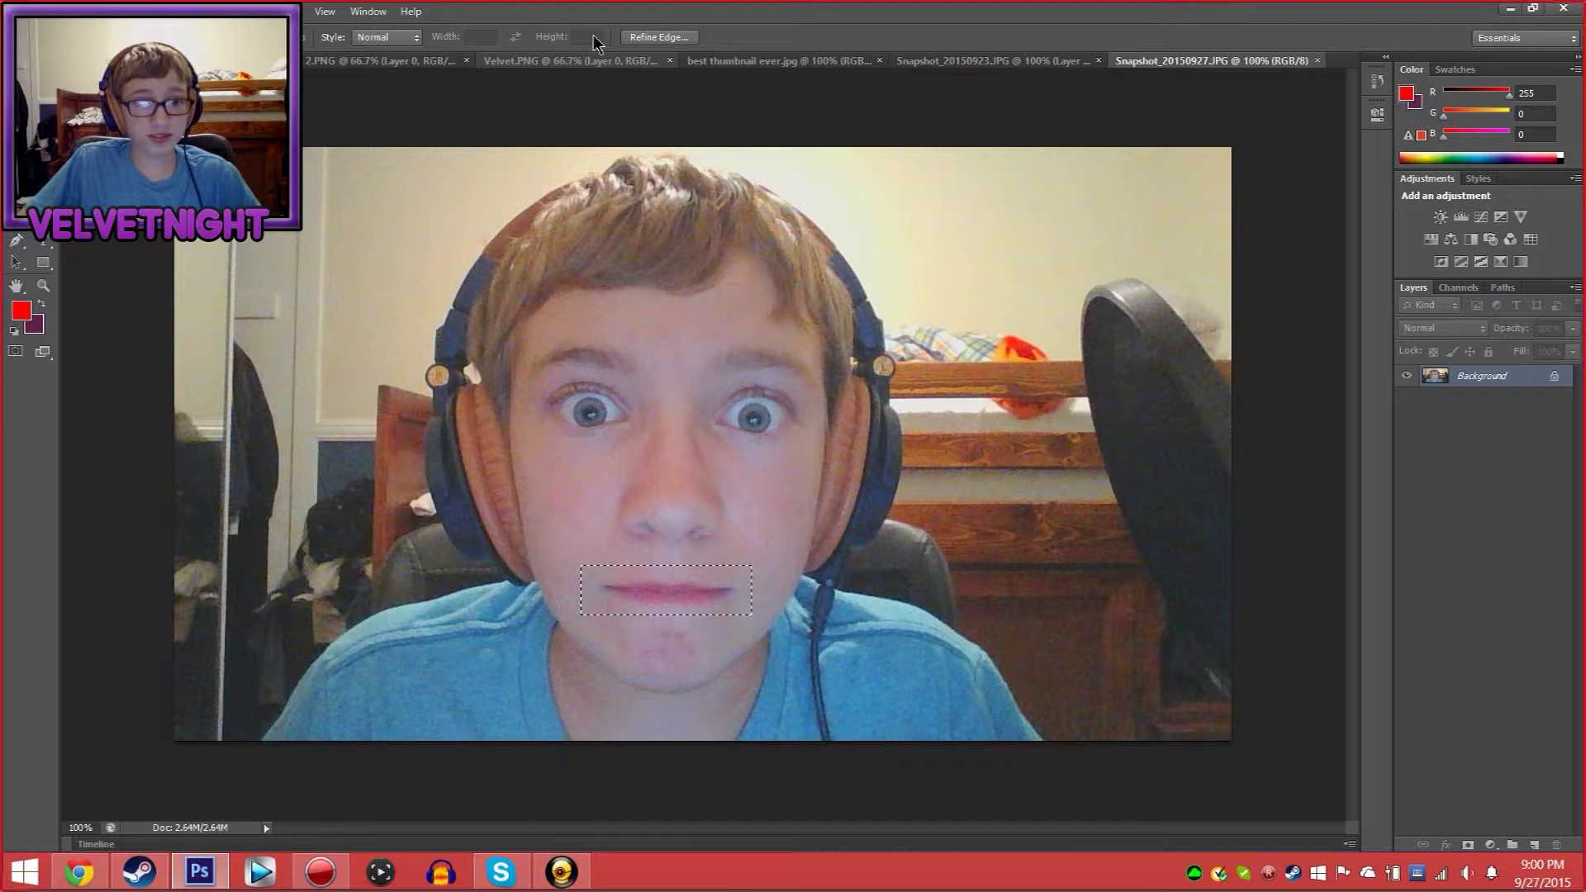
pyautogui.click(747, 64)
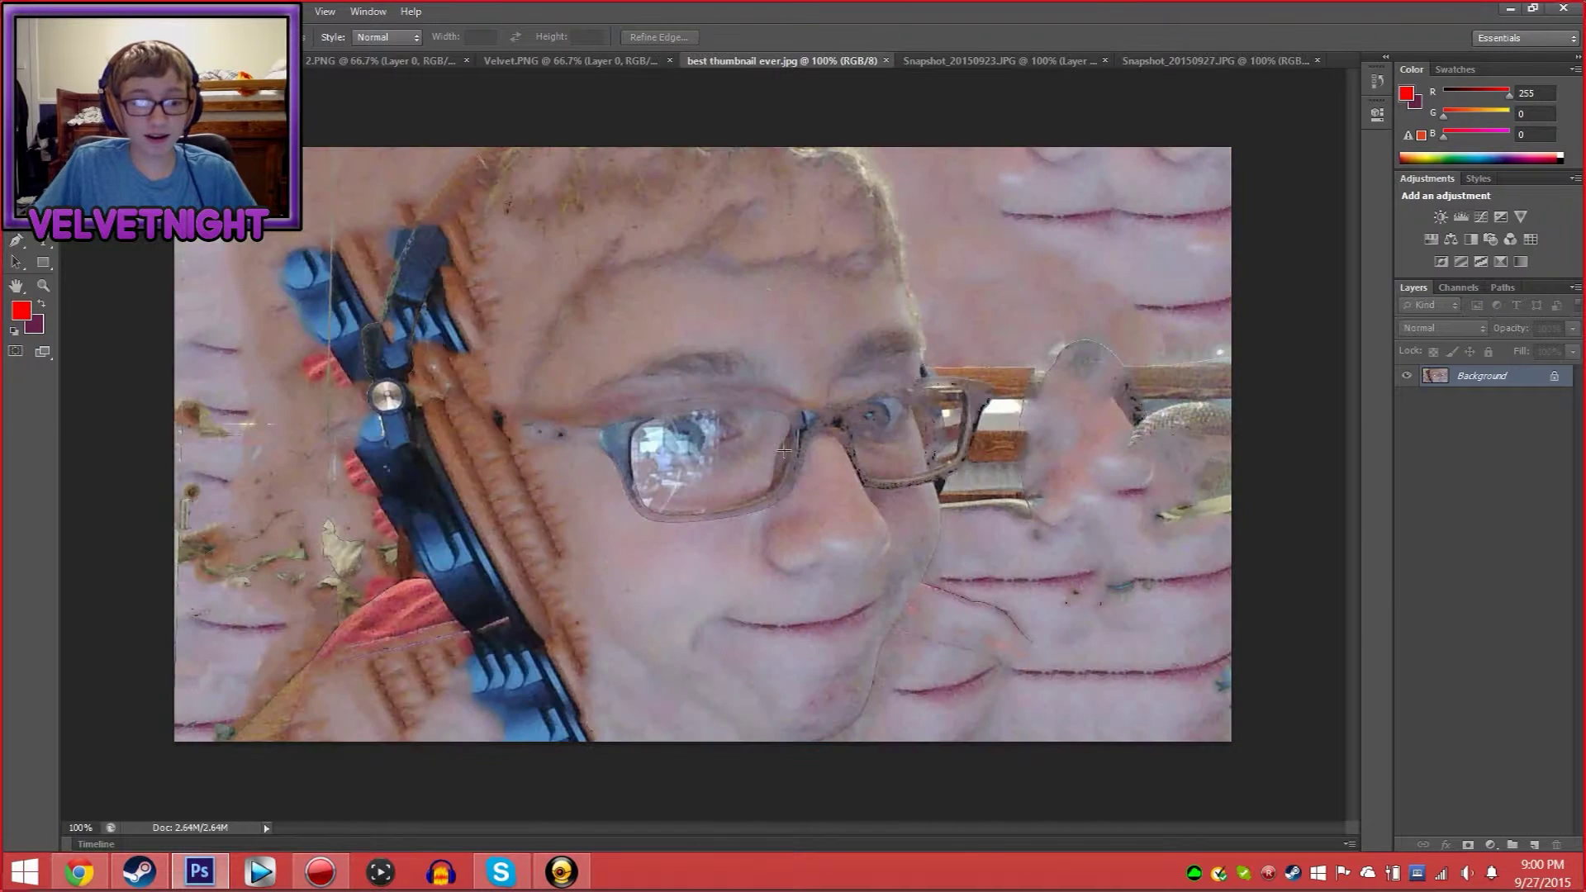
pyautogui.click(1029, 61)
pyautogui.hotkey('ctrl', 'v')
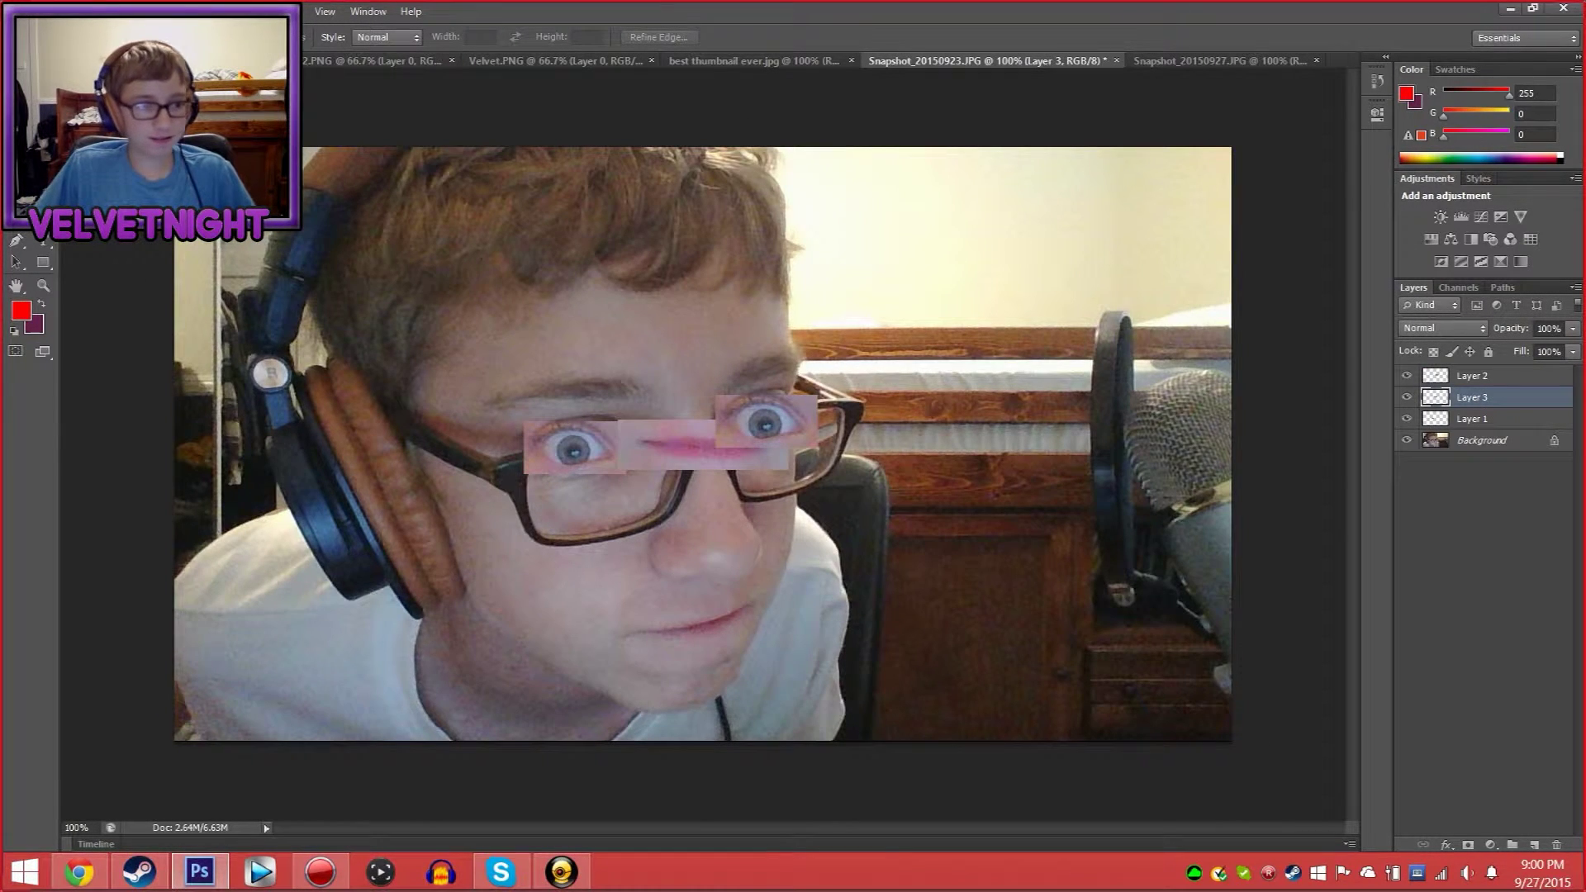
pyautogui.press('v')
pyautogui.moveTo(681, 440); pyautogui.dragTo(666, 608)
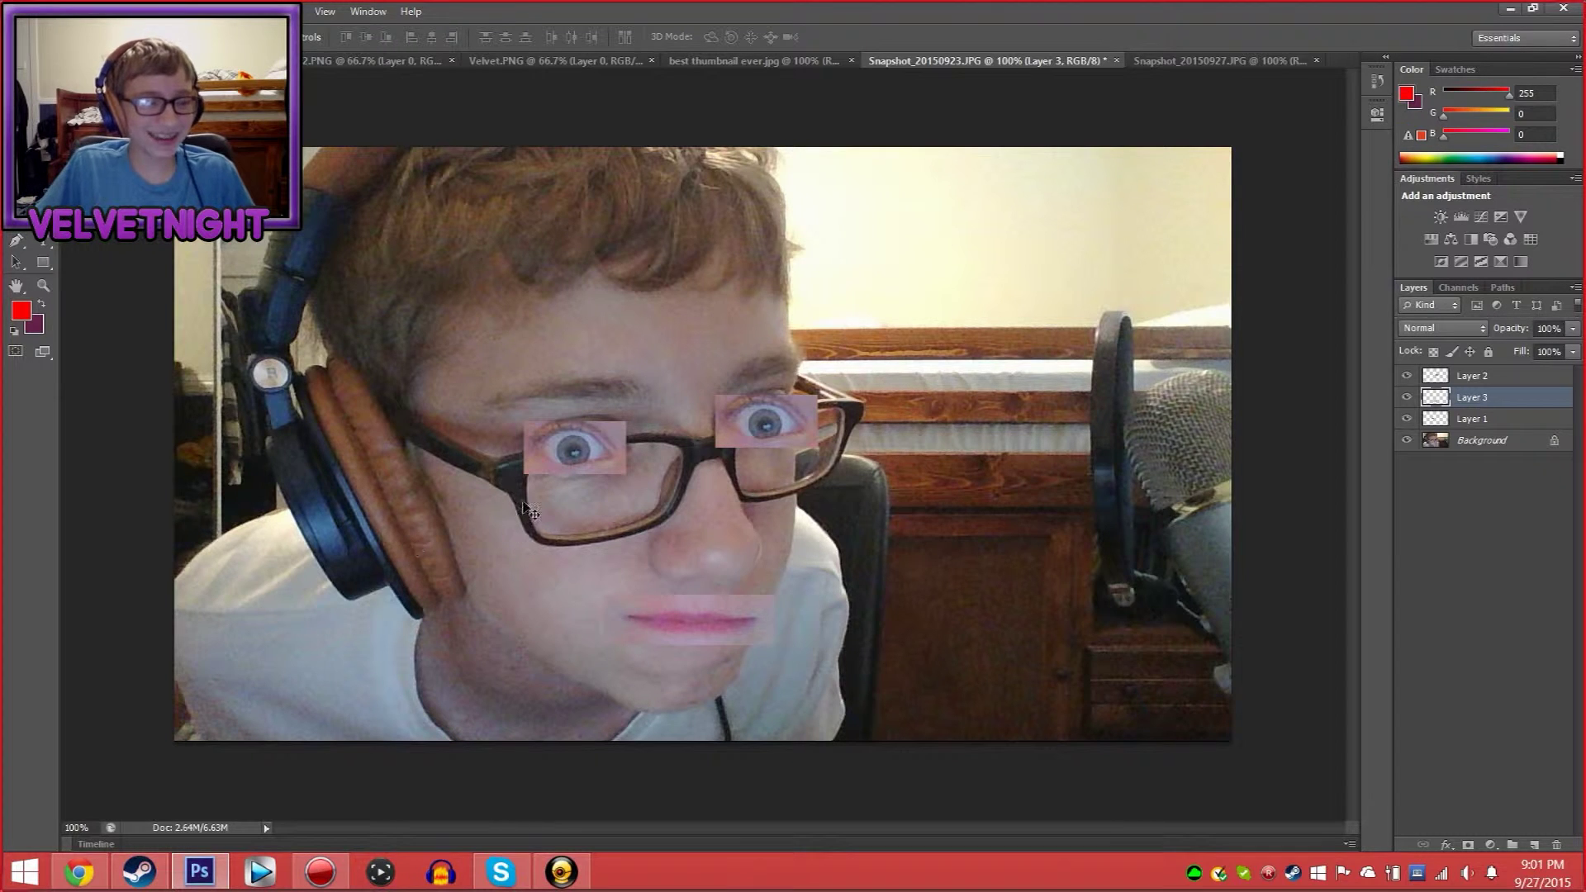
# Rotate the mouth patch about -13° with Free Transform and apply it
pyautogui.hotkey('ctrl', 't')
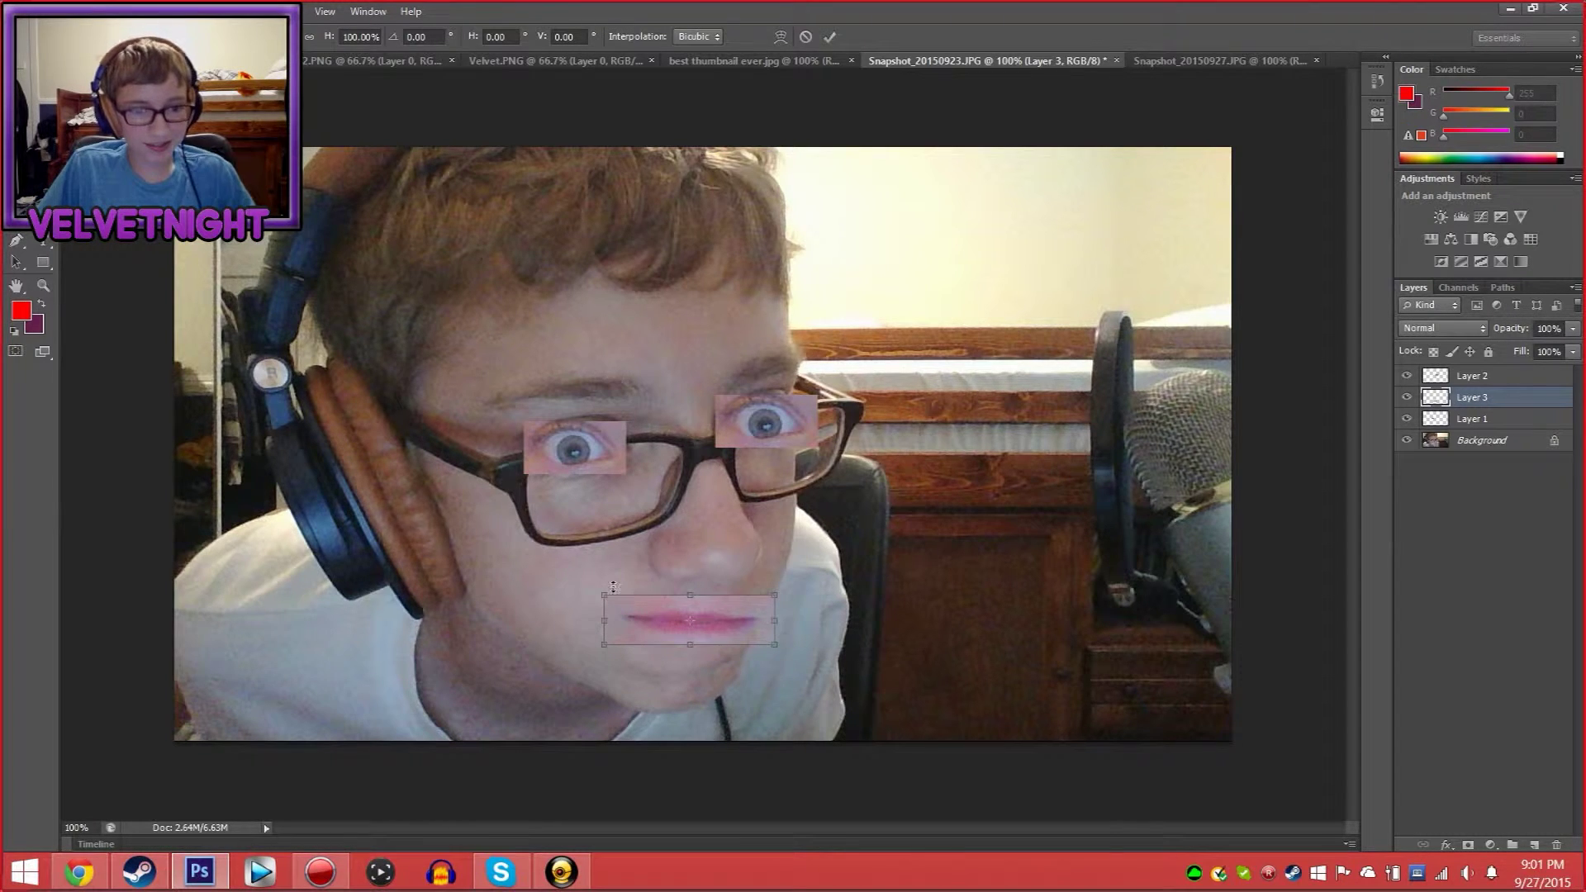
pyautogui.moveTo(594, 585); pyautogui.dragTo(557, 612)
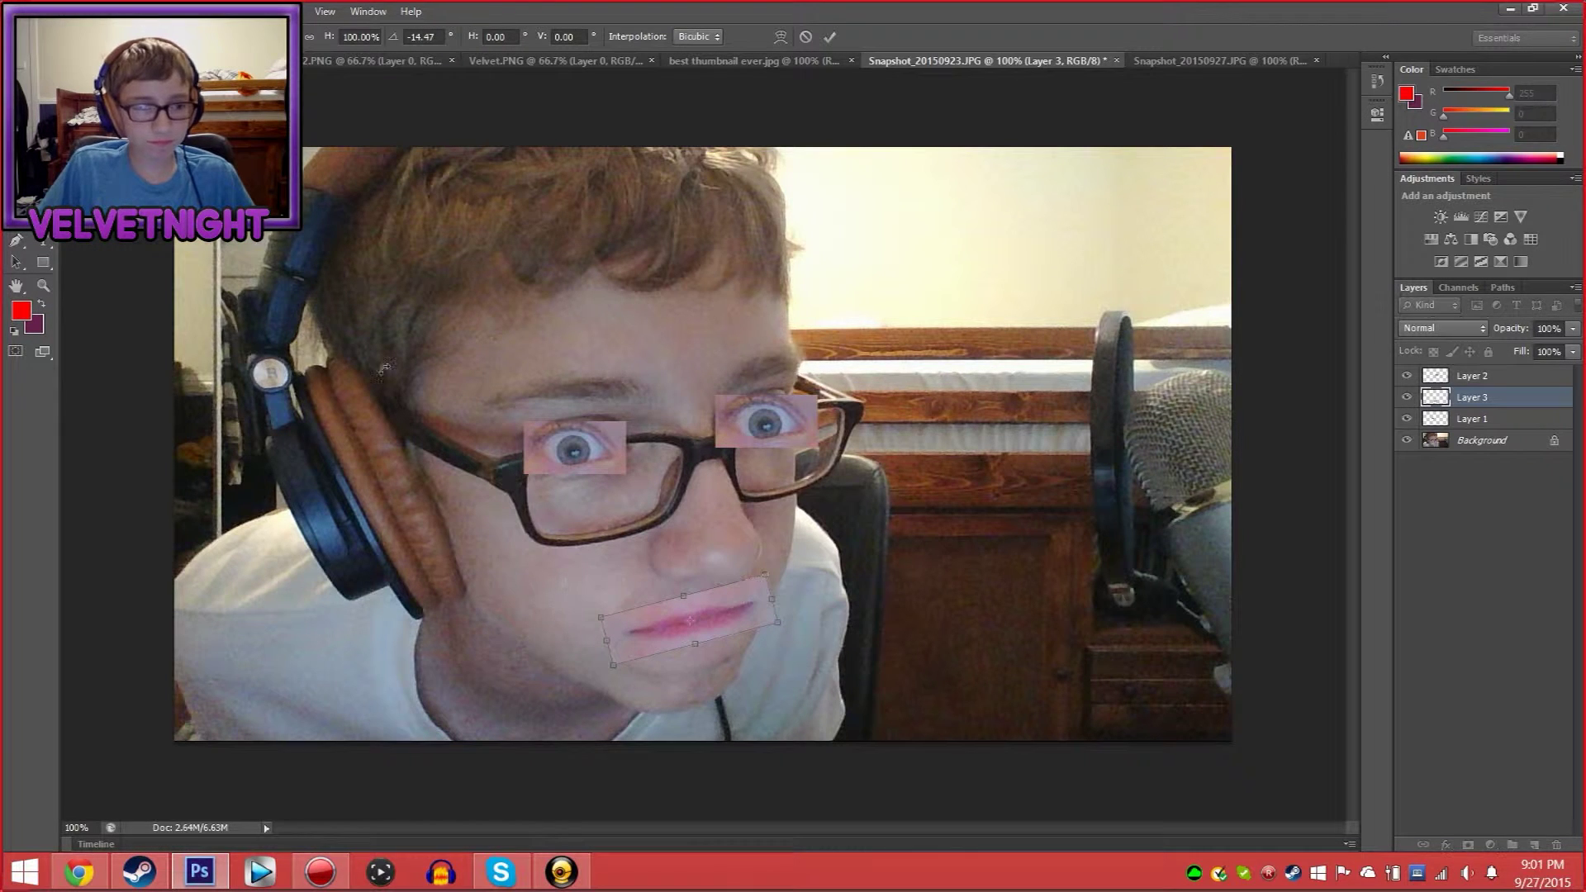
pyautogui.click(16, 87)
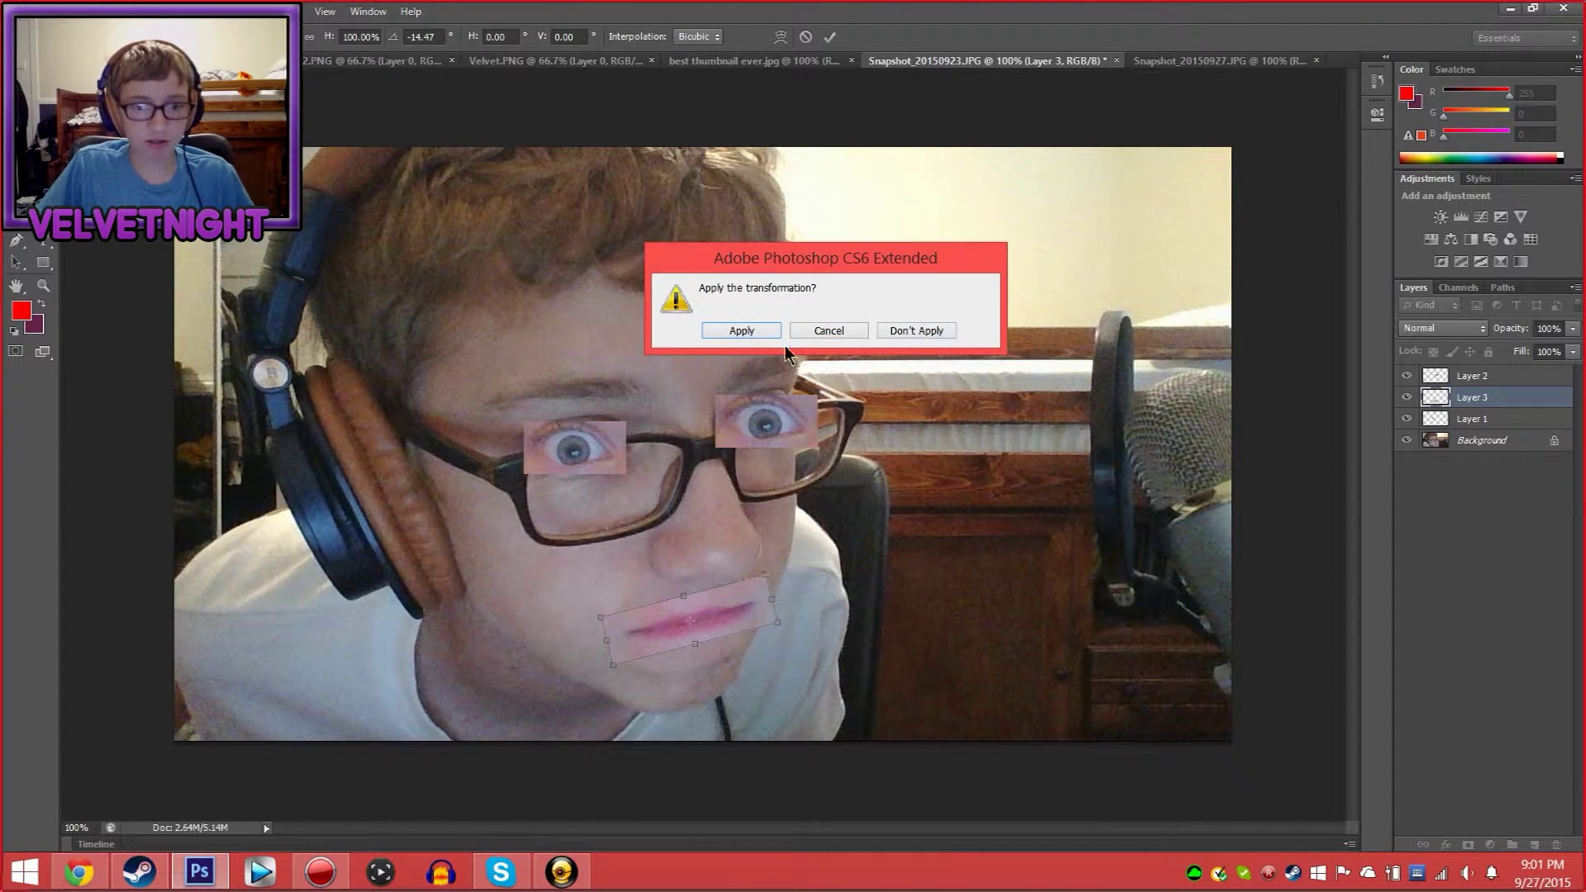
pyautogui.click(748, 329)
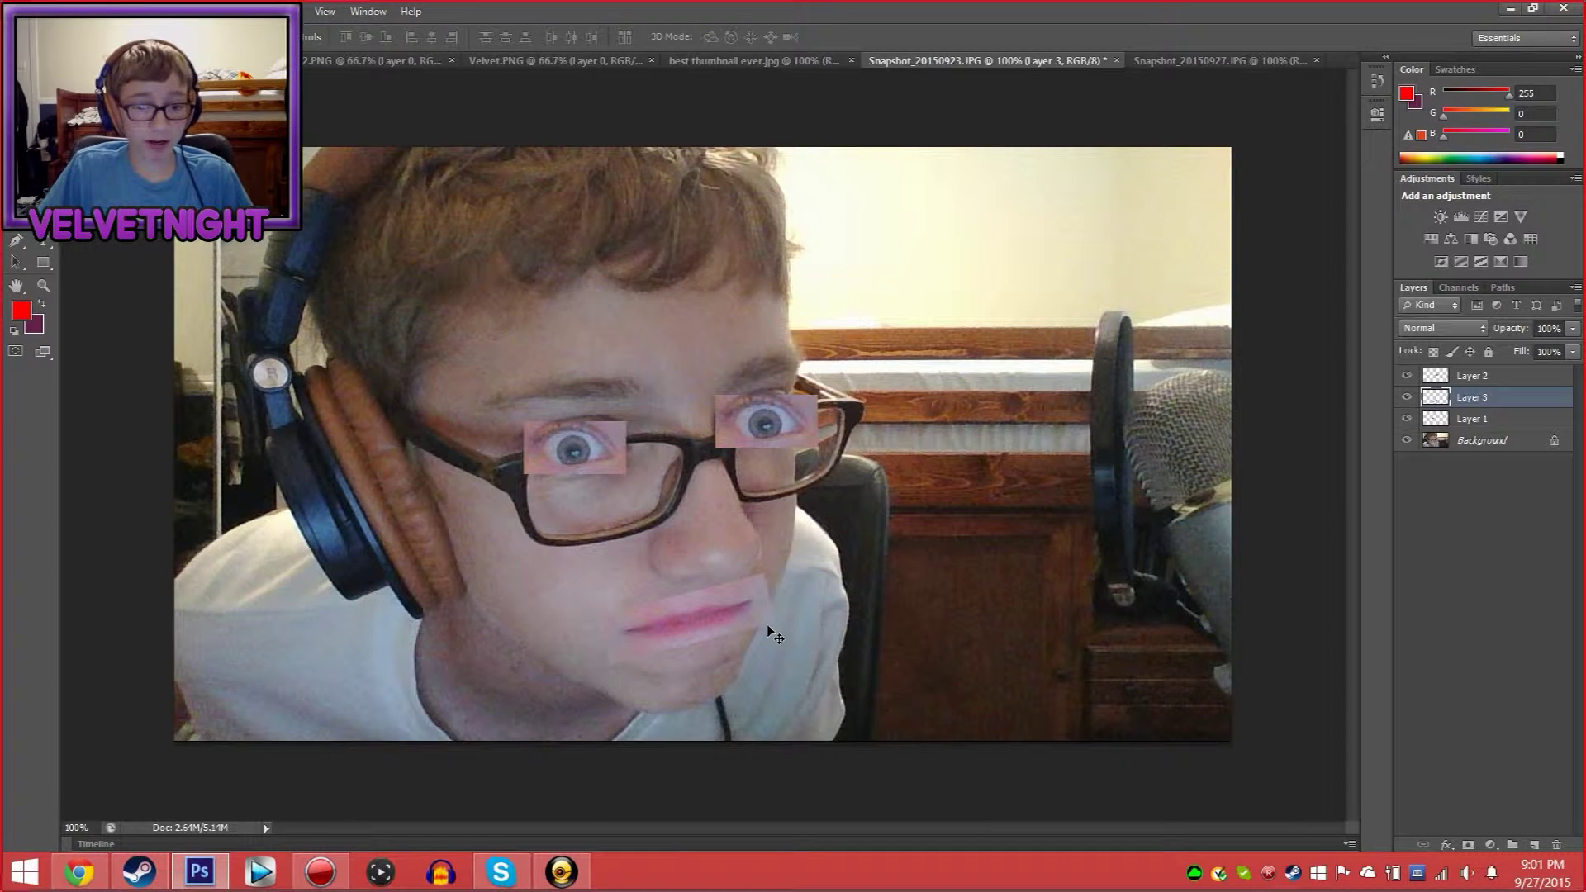
# Paste the nose patch as Layer 4, resize it, and centre it below the glasses
pyautogui.hotkey('ctrl', 'v')
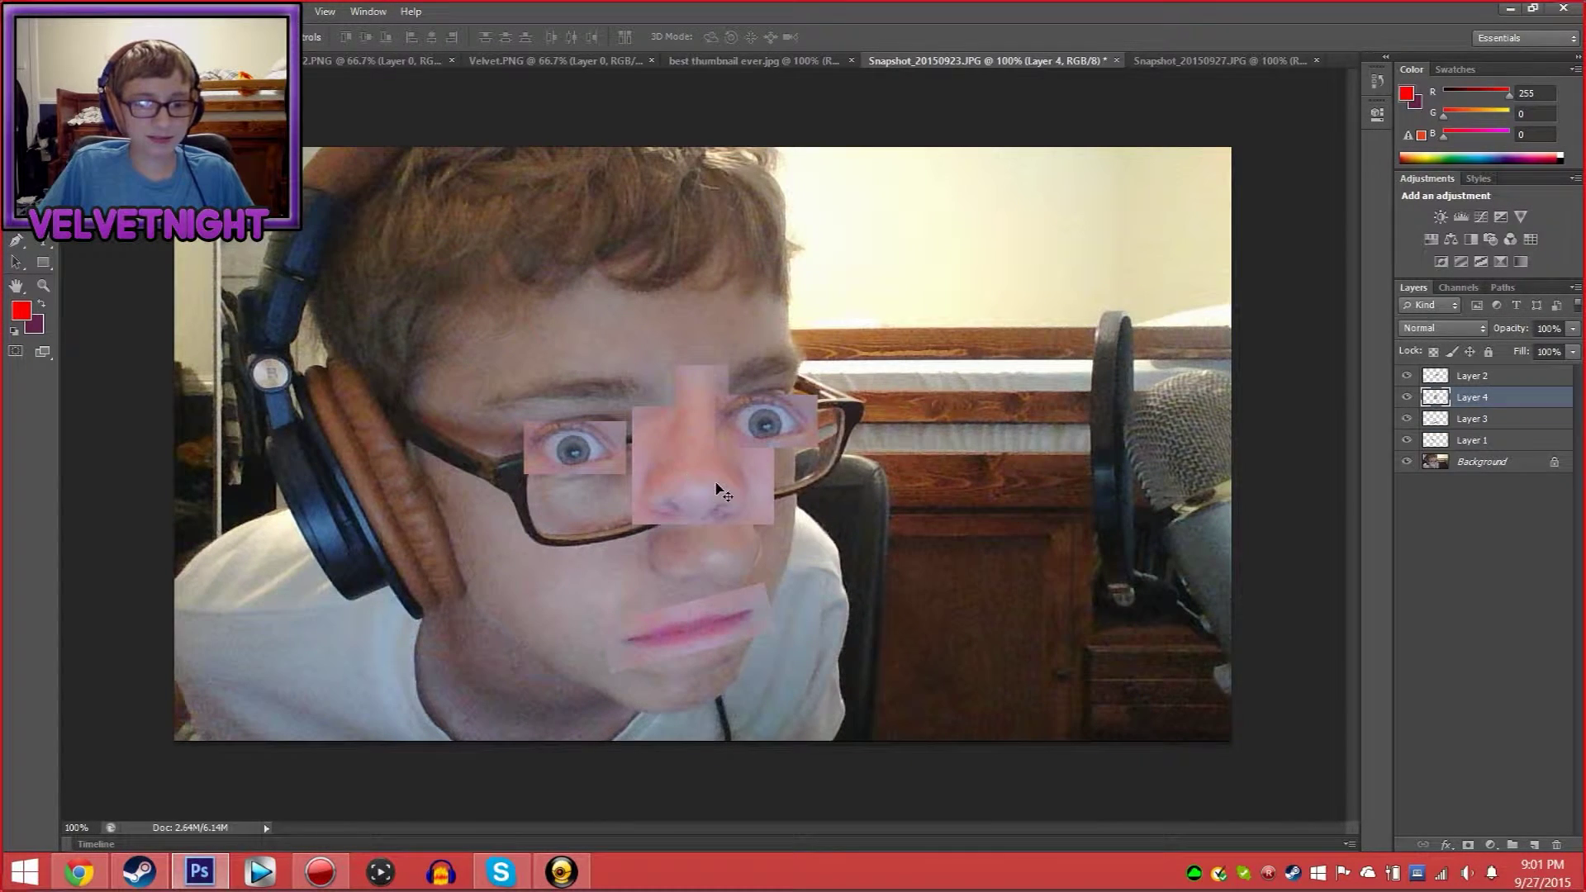
pyautogui.moveTo(716, 489); pyautogui.dragTo(711, 552)
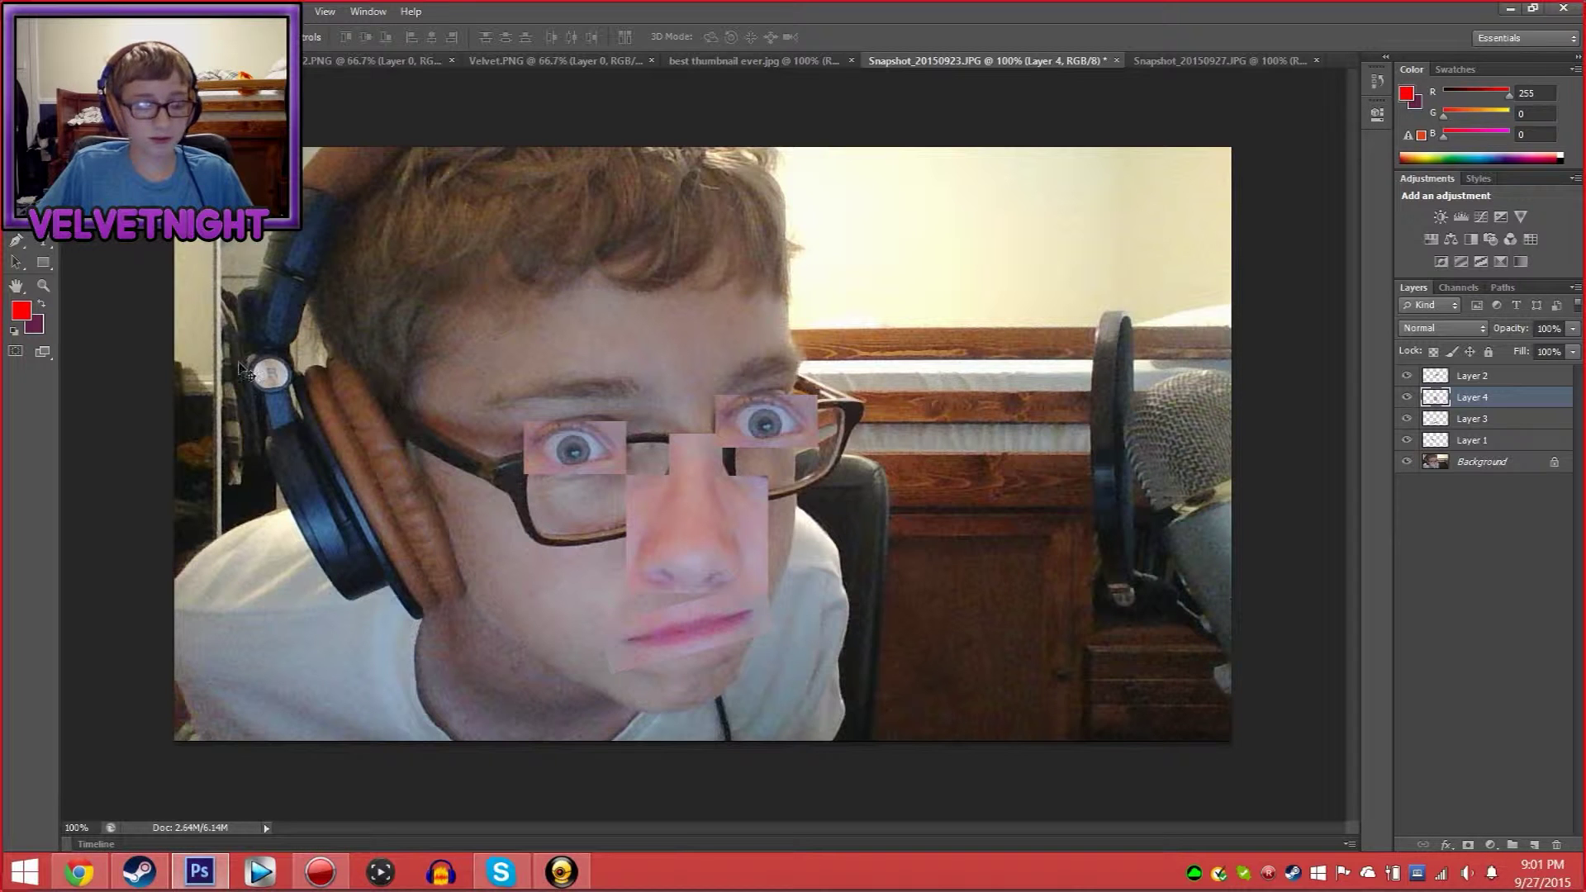
pyautogui.hotkey('ctrl', 't')
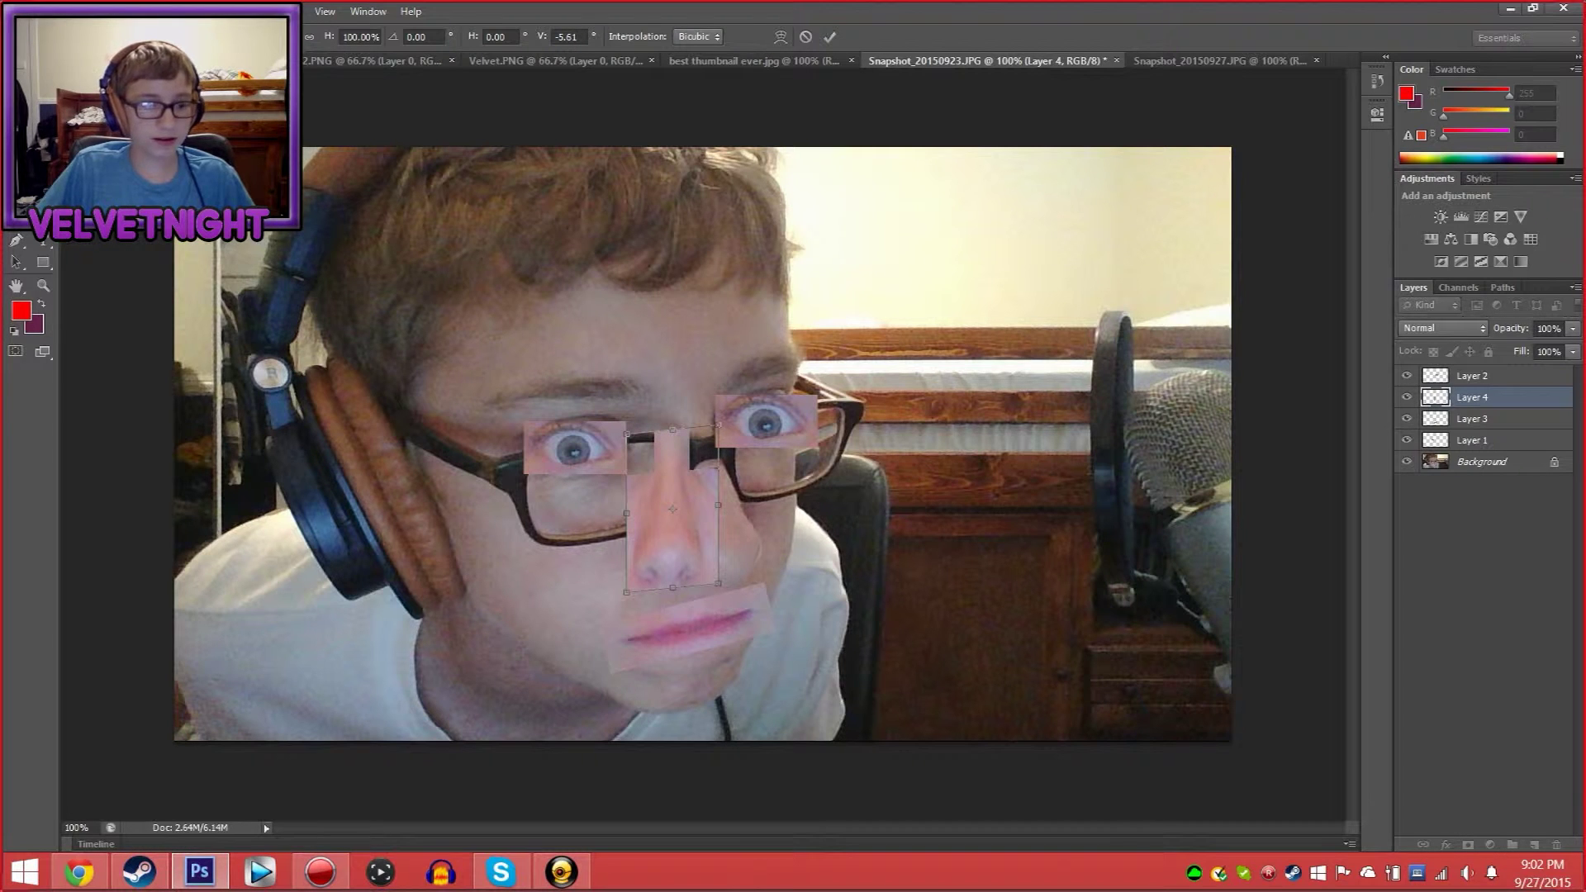
pyautogui.press('Return')
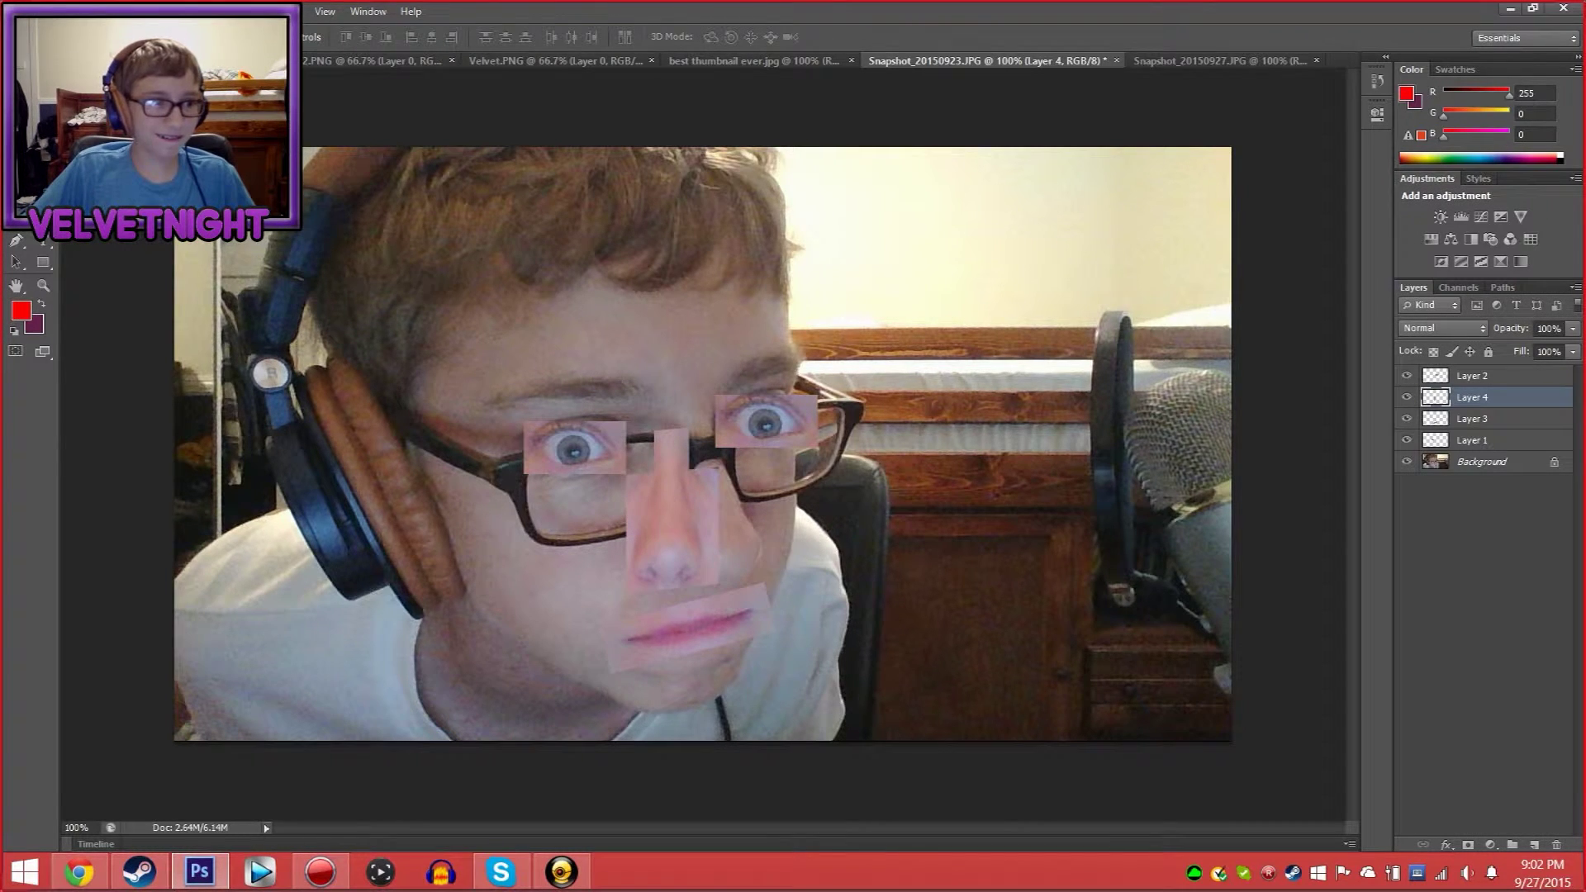
pyautogui.moveTo(682, 539)
pyautogui.mouseDown()
pyautogui.moveTo(743, 541)
pyautogui.moveTo(709, 543)
pyautogui.mouseUp()
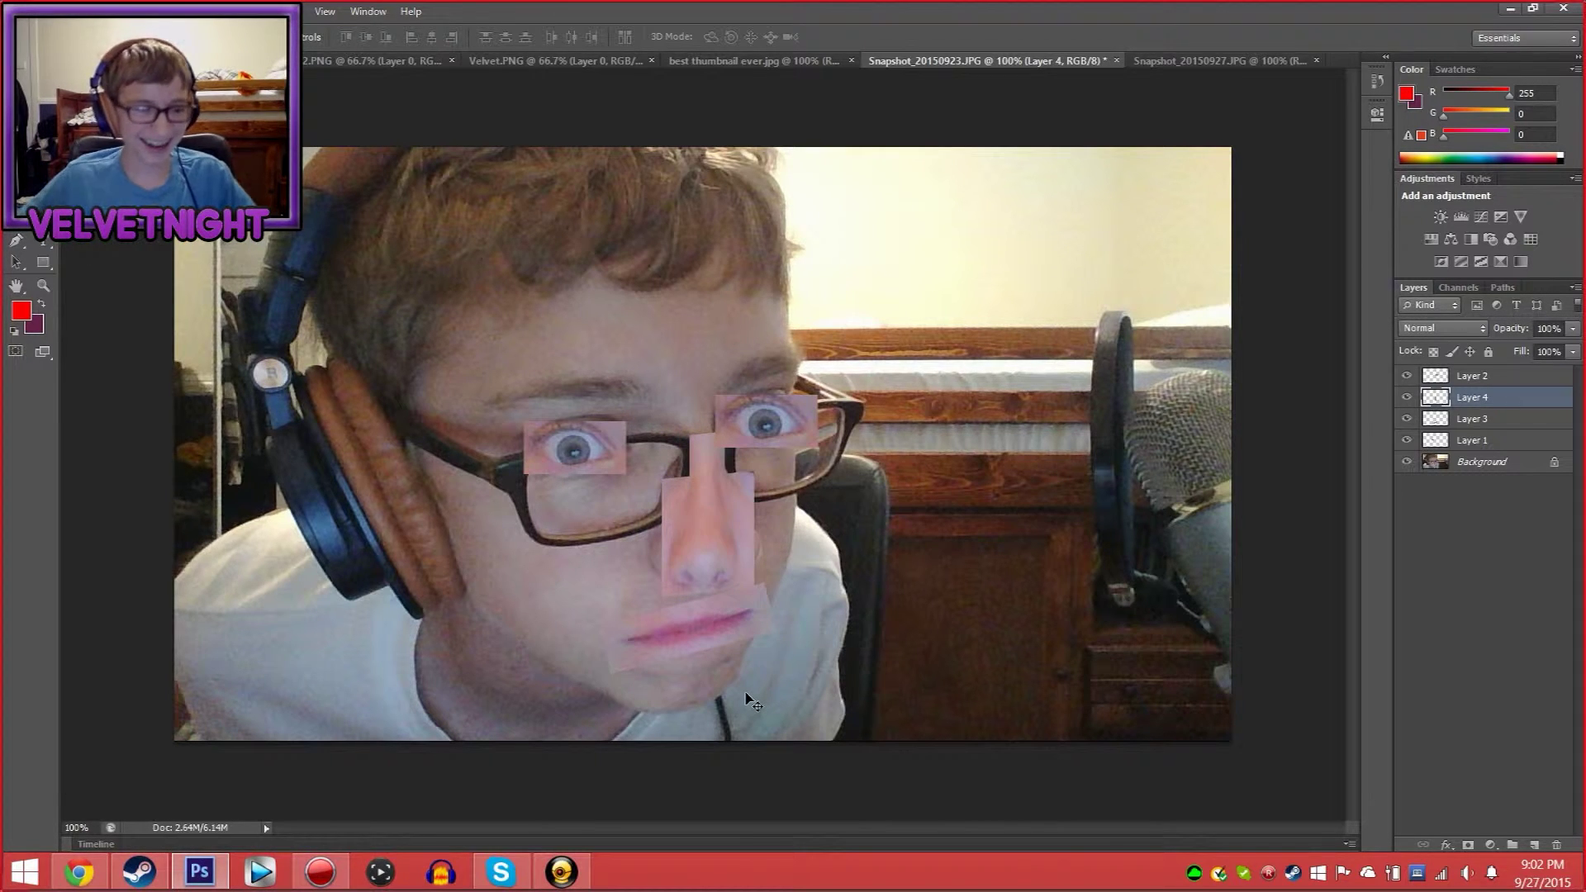
# Paste the hair-and-forehead patch, enlarge and widen it, and move it up over the head
pyautogui.hotkey('ctrl', 'v')
pyautogui.hotkey('ctrl', 't')
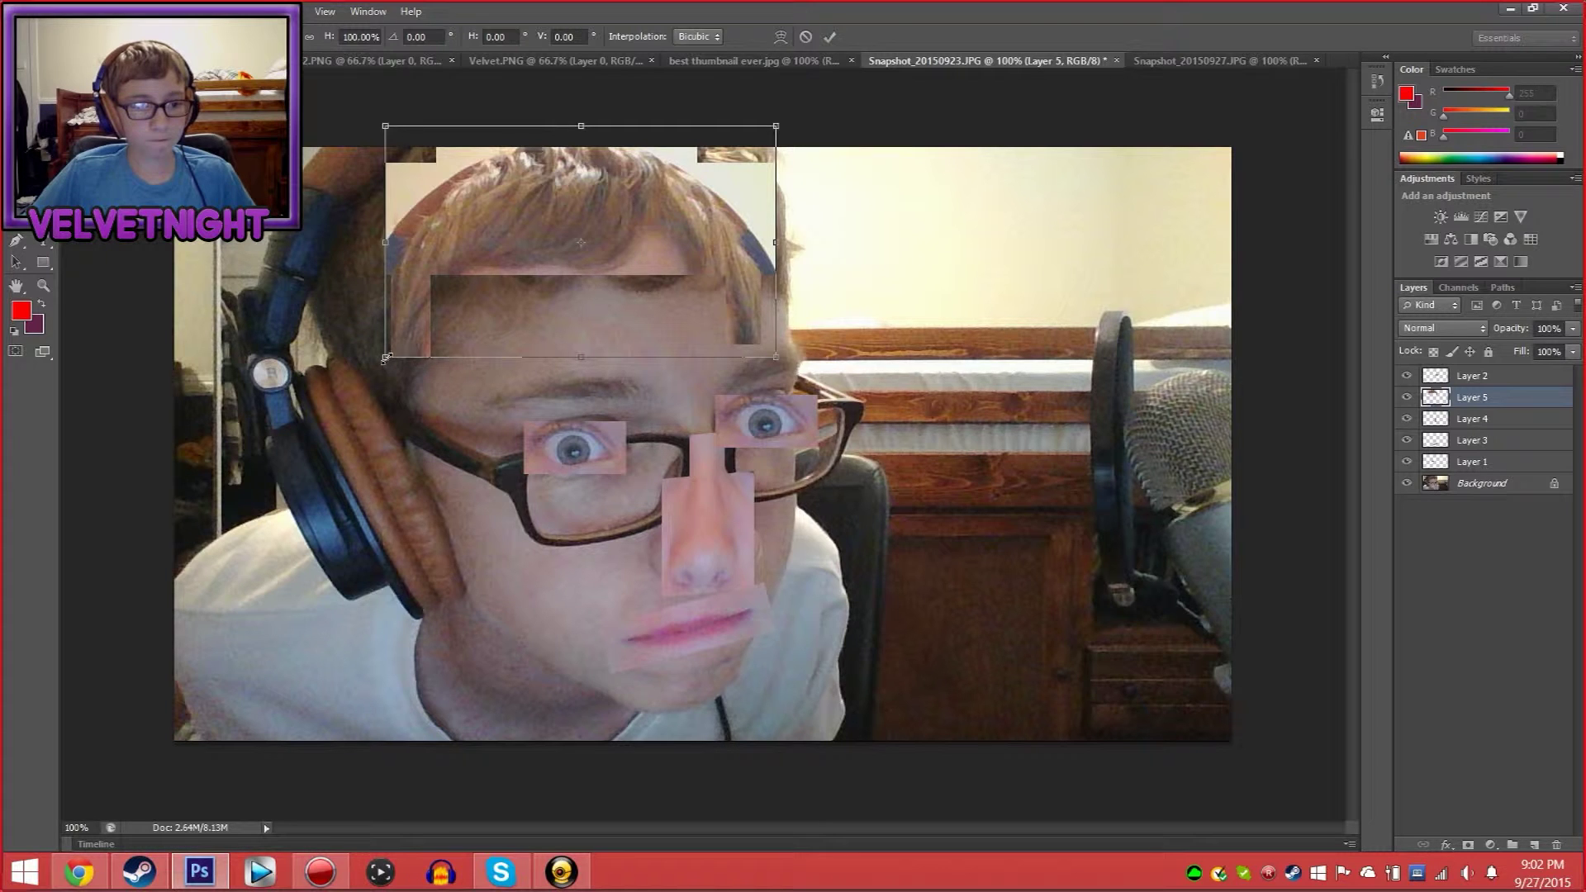
pyautogui.moveTo(385, 357); pyautogui.dragTo(295, 409)
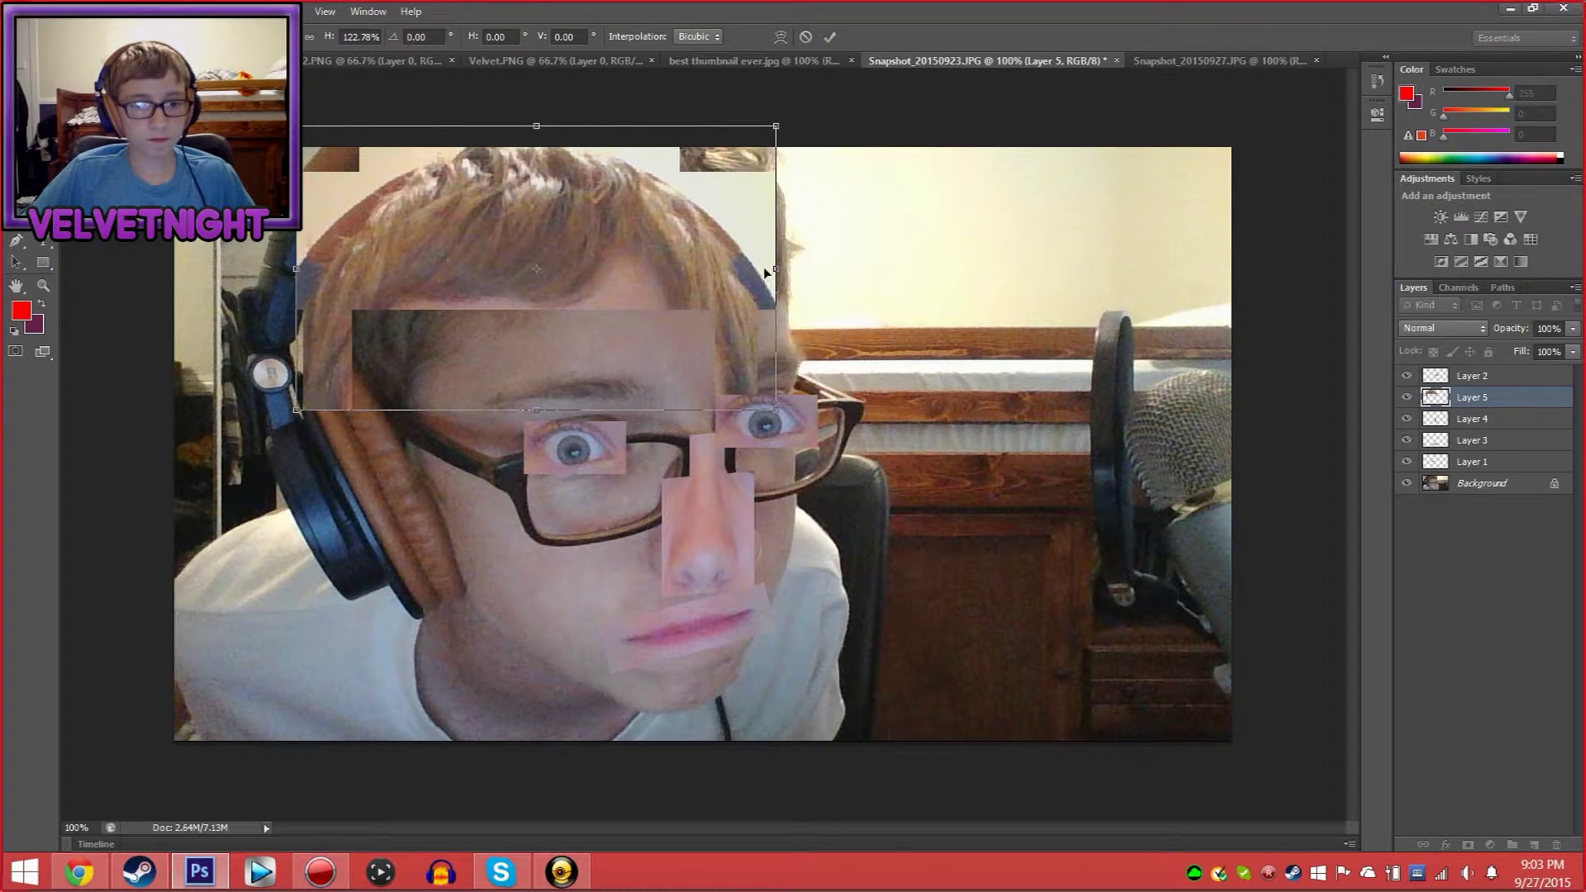
pyautogui.moveTo(775, 269); pyautogui.dragTo(842, 268)
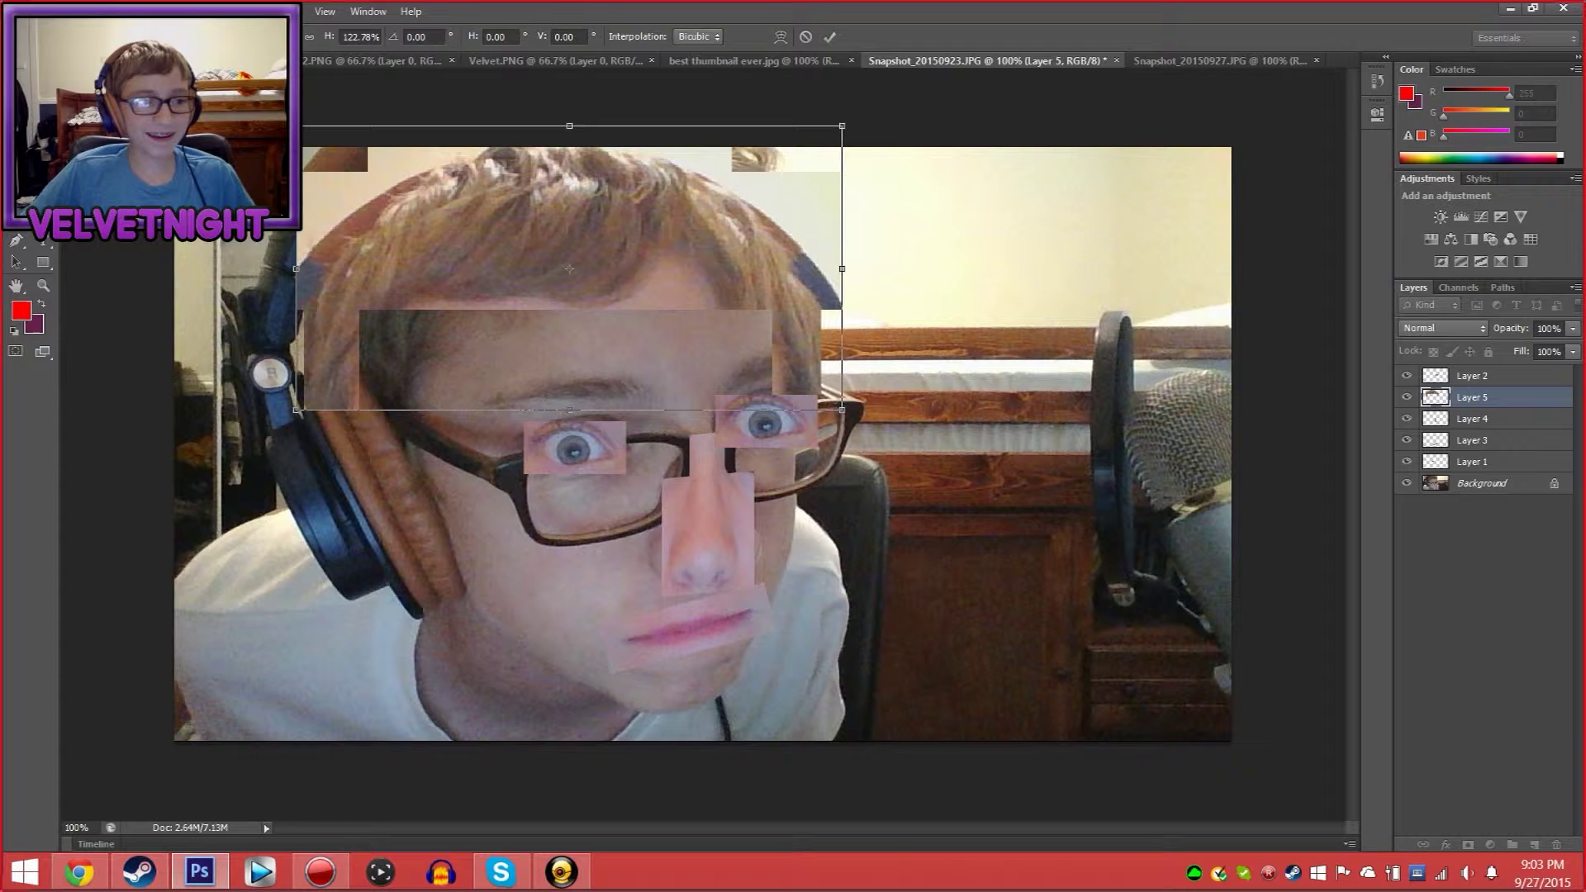
pyautogui.click(16, 84)
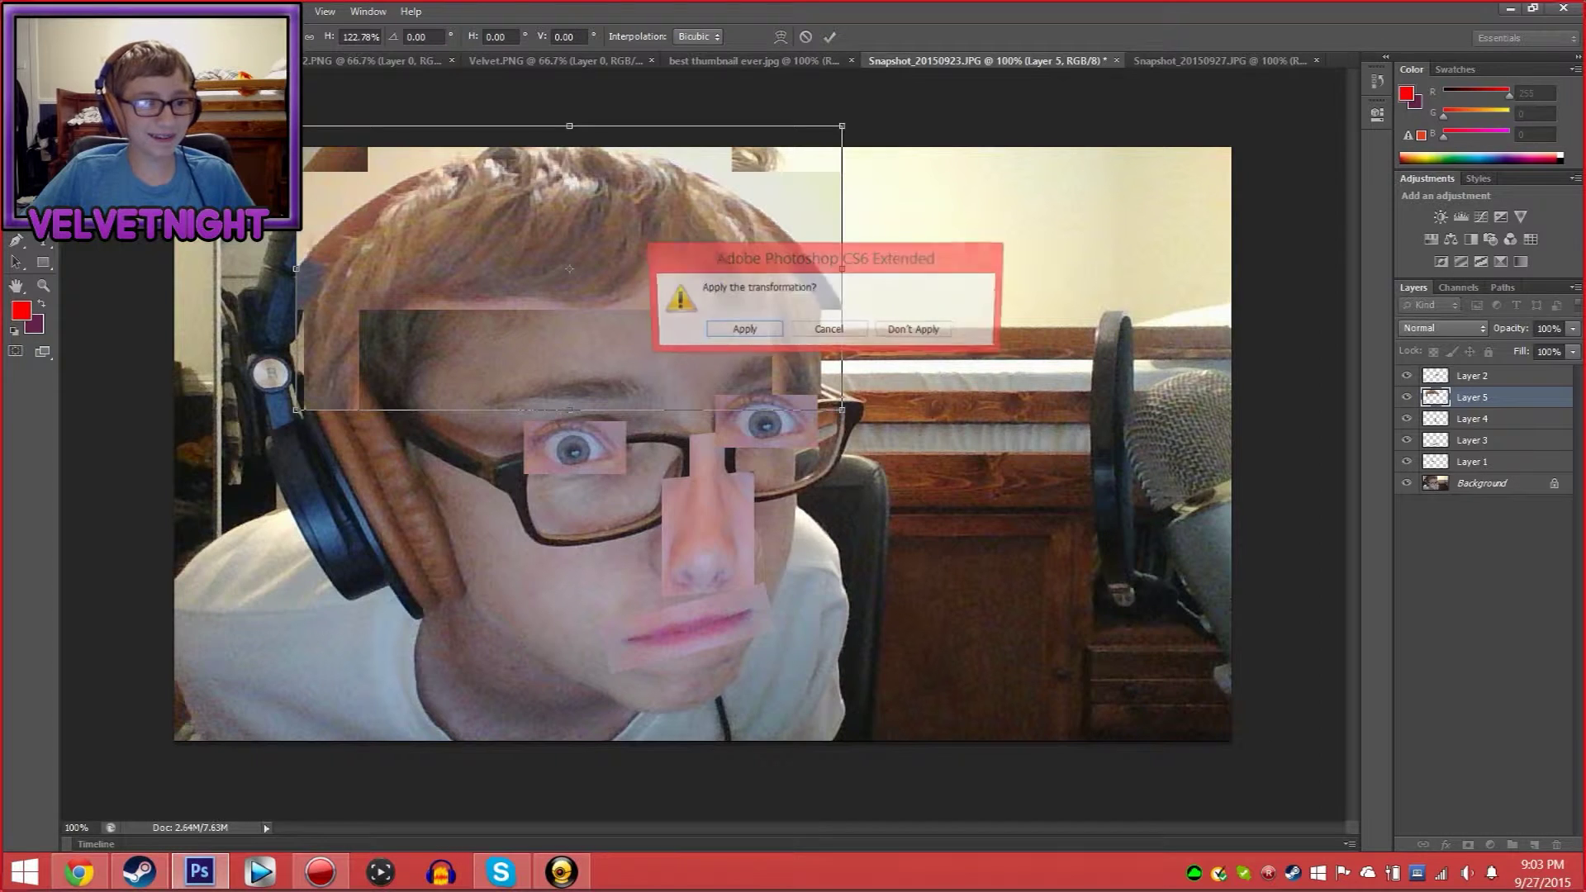
pyautogui.click(742, 328)
pyautogui.moveTo(609, 252)
pyautogui.mouseDown()
pyautogui.moveTo(603, 228)
pyautogui.moveTo(635, 237)
pyautogui.mouseUp()
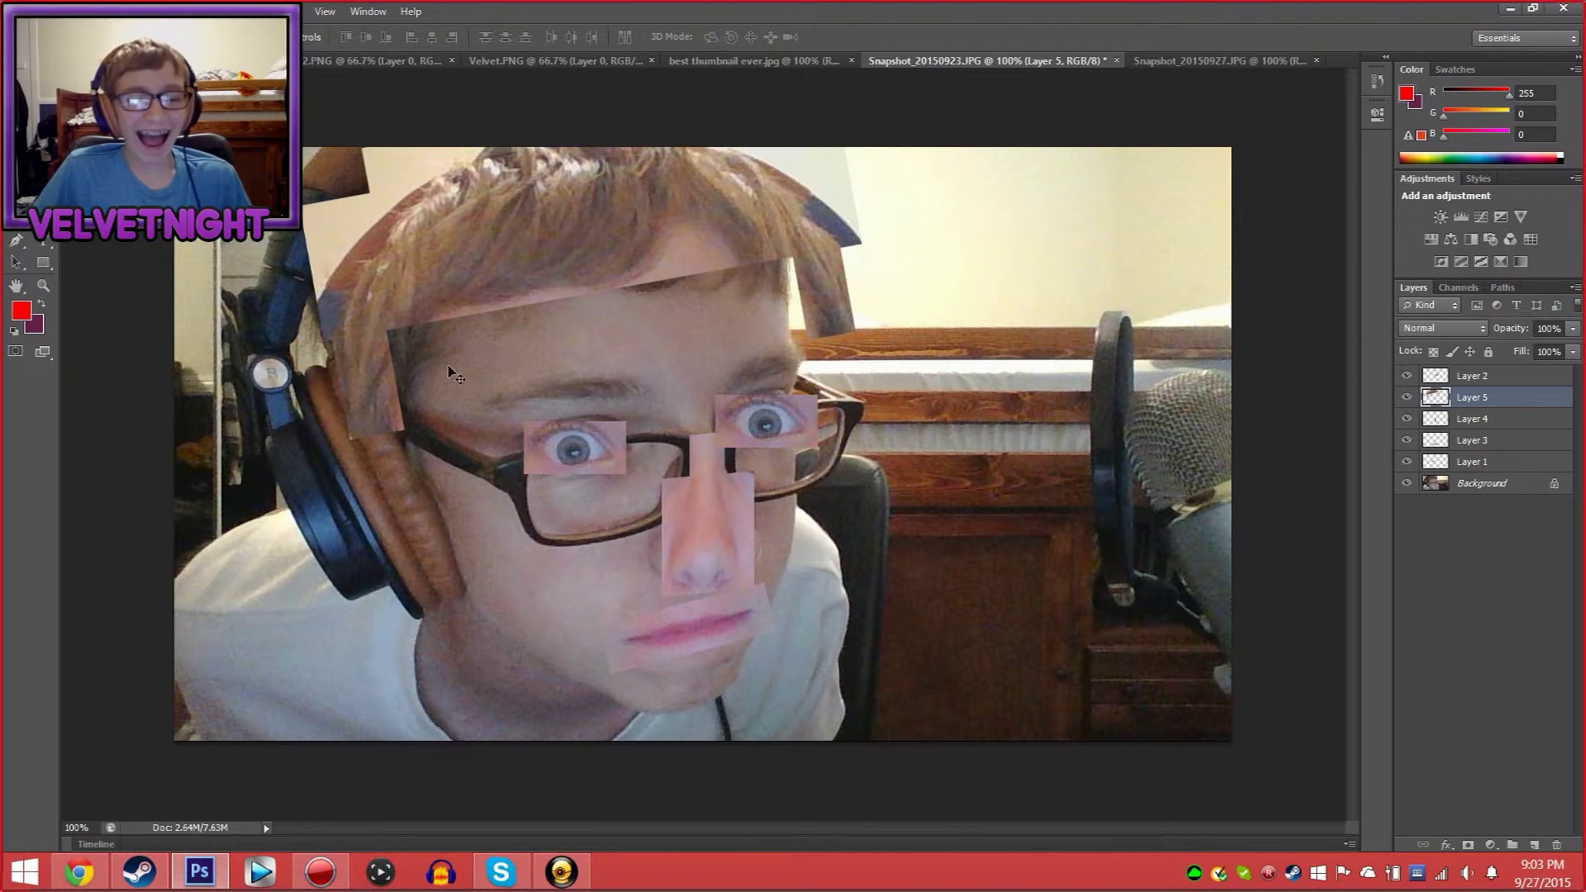
# Return to Snapshot_20150927 and clear its old selection
pyautogui.click(1169, 65)
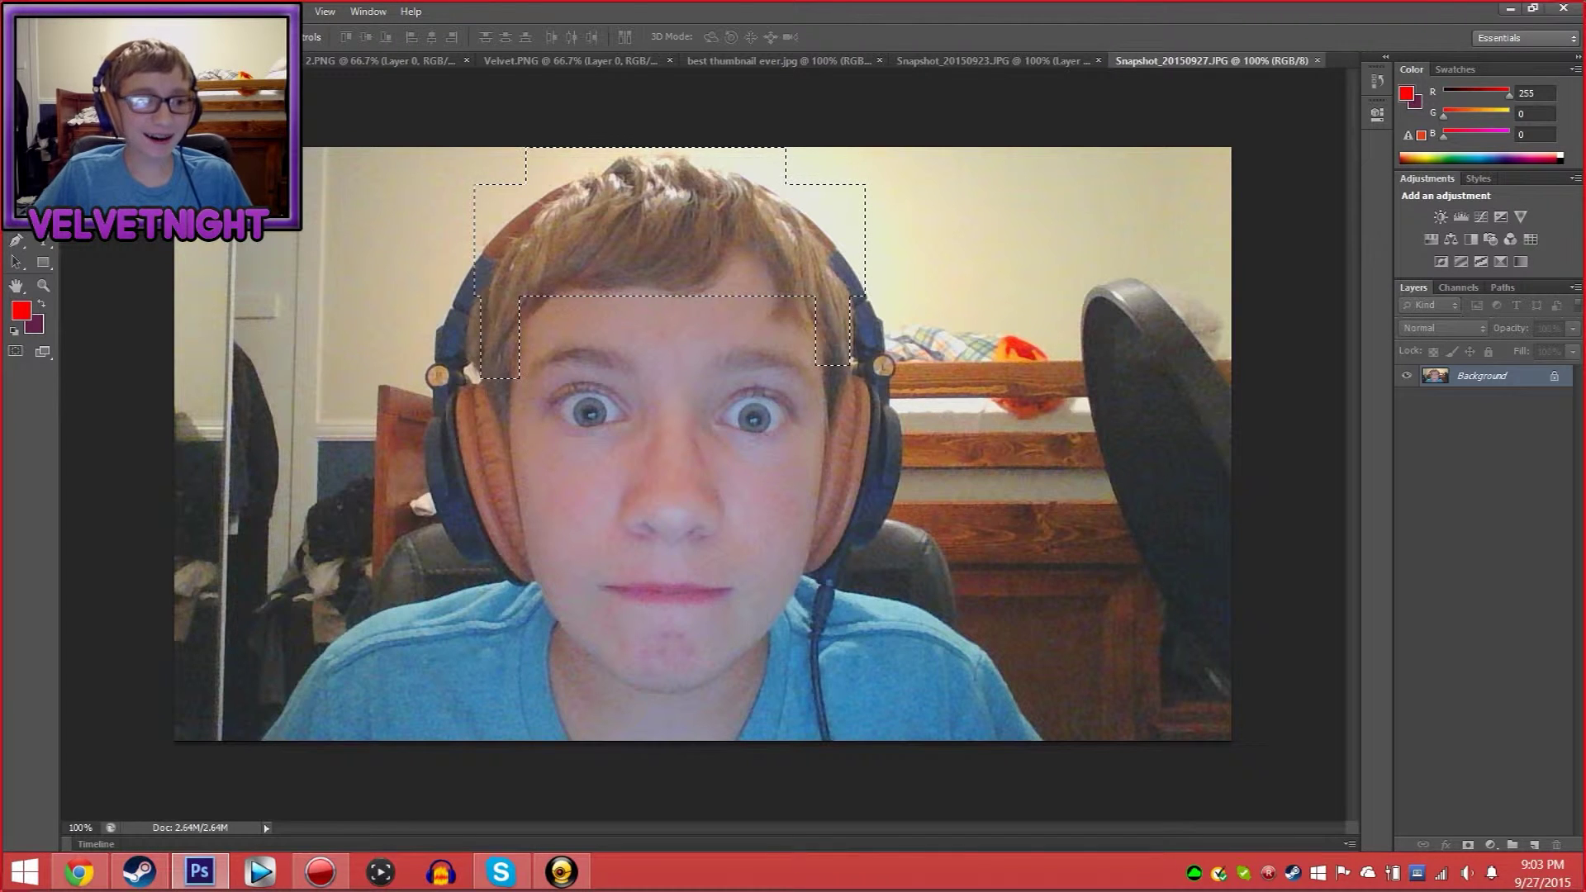
pyautogui.press('w')
pyautogui.hotkey('ctrl', 'd')
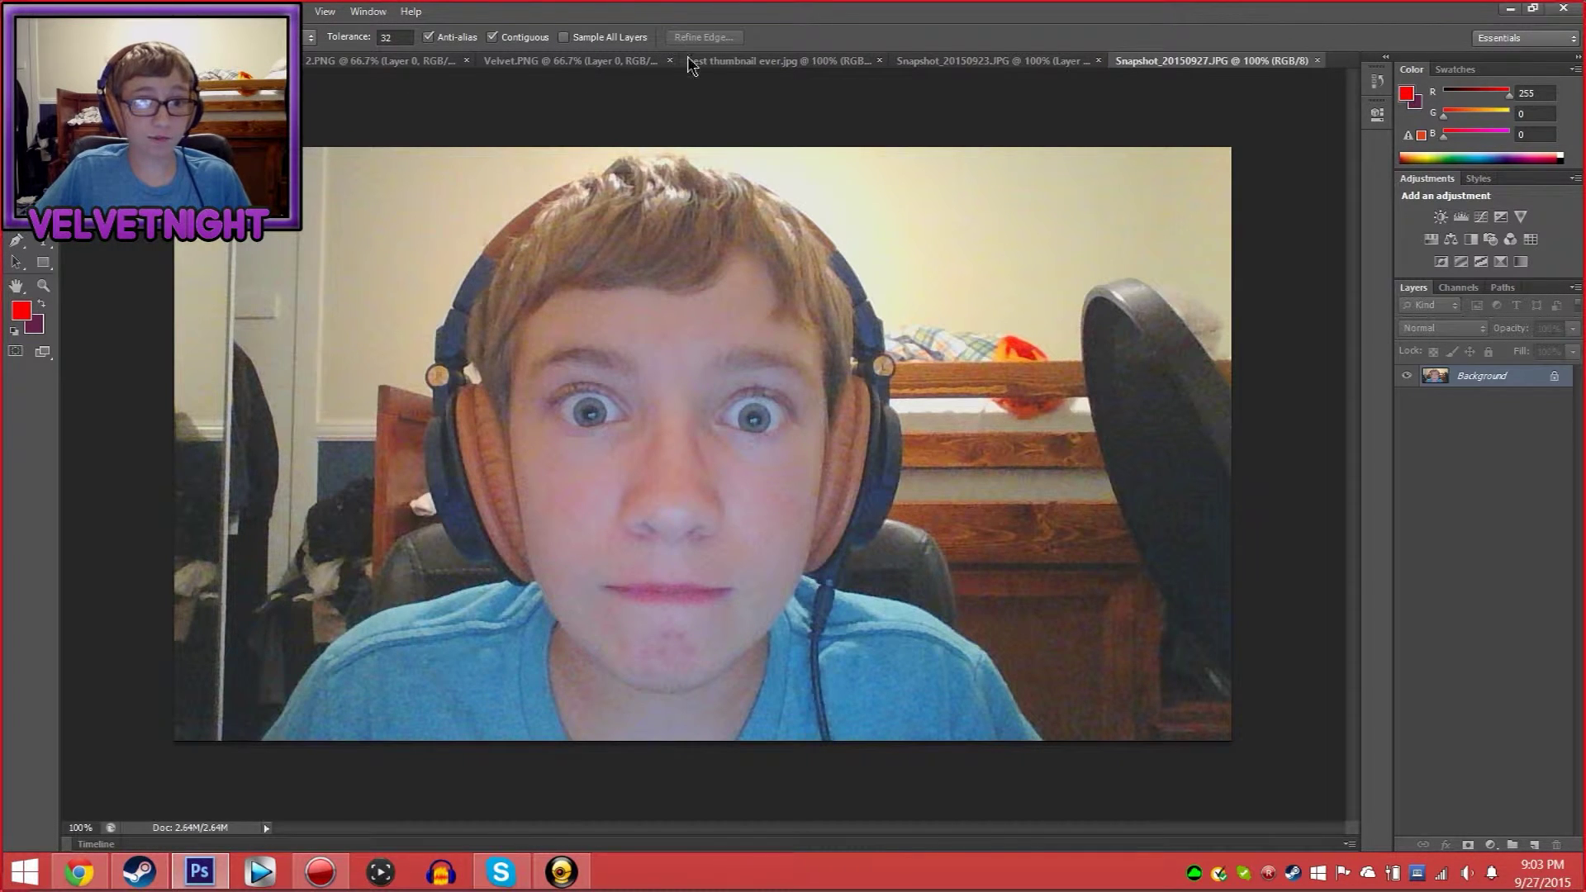
pyautogui.click(986, 64)
pyautogui.click(1189, 66)
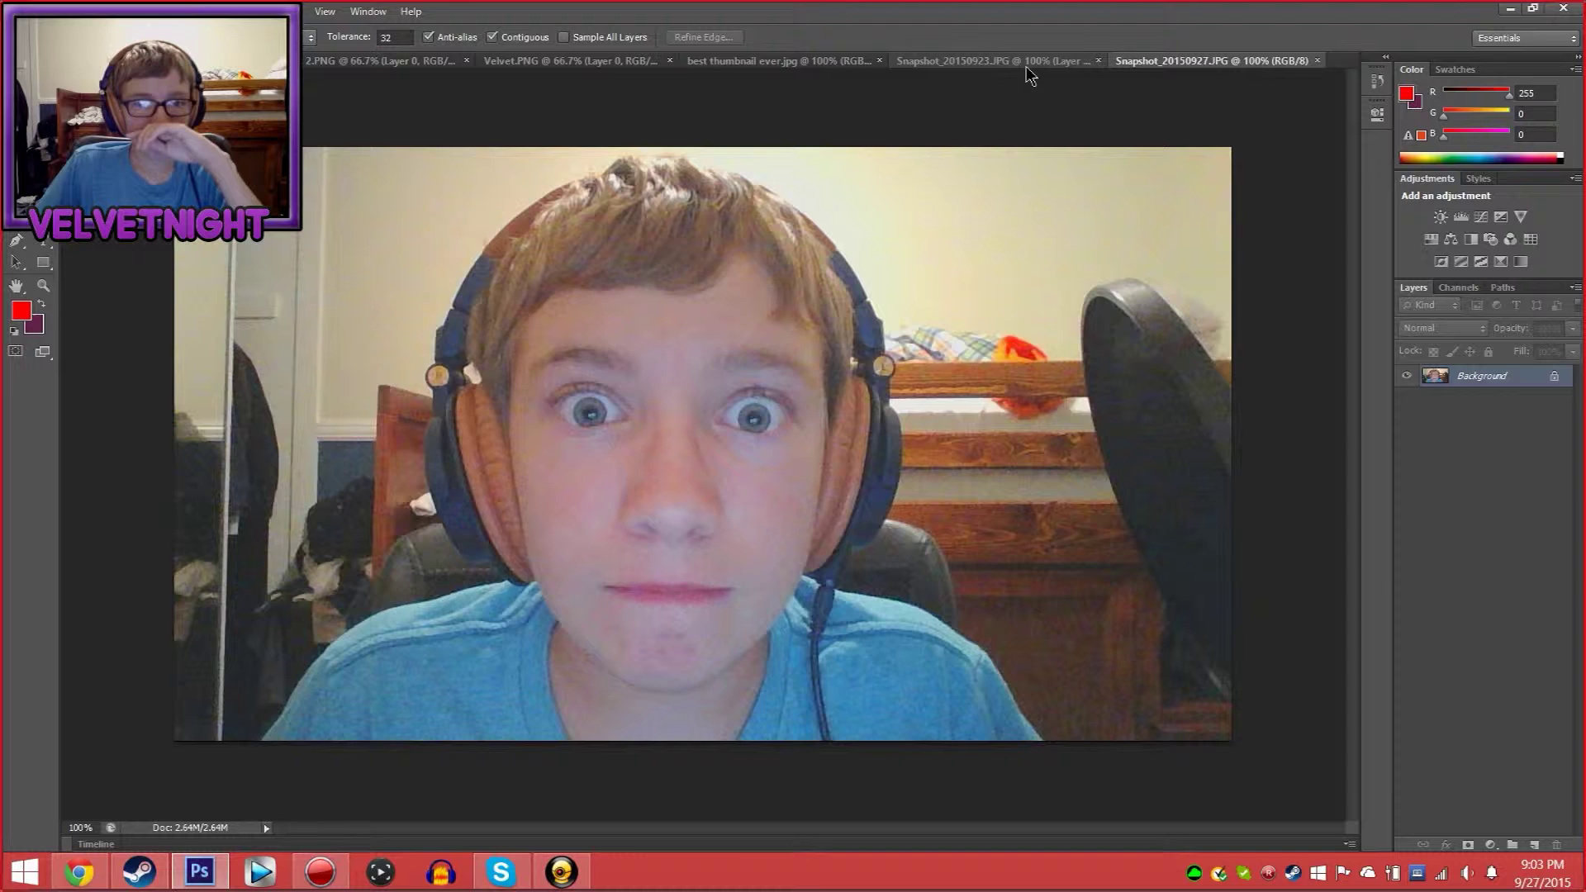
# Paste a skin patch into the collage, move it above the left eye, and widen it
pyautogui.click(1033, 66)
pyautogui.click(1201, 66)
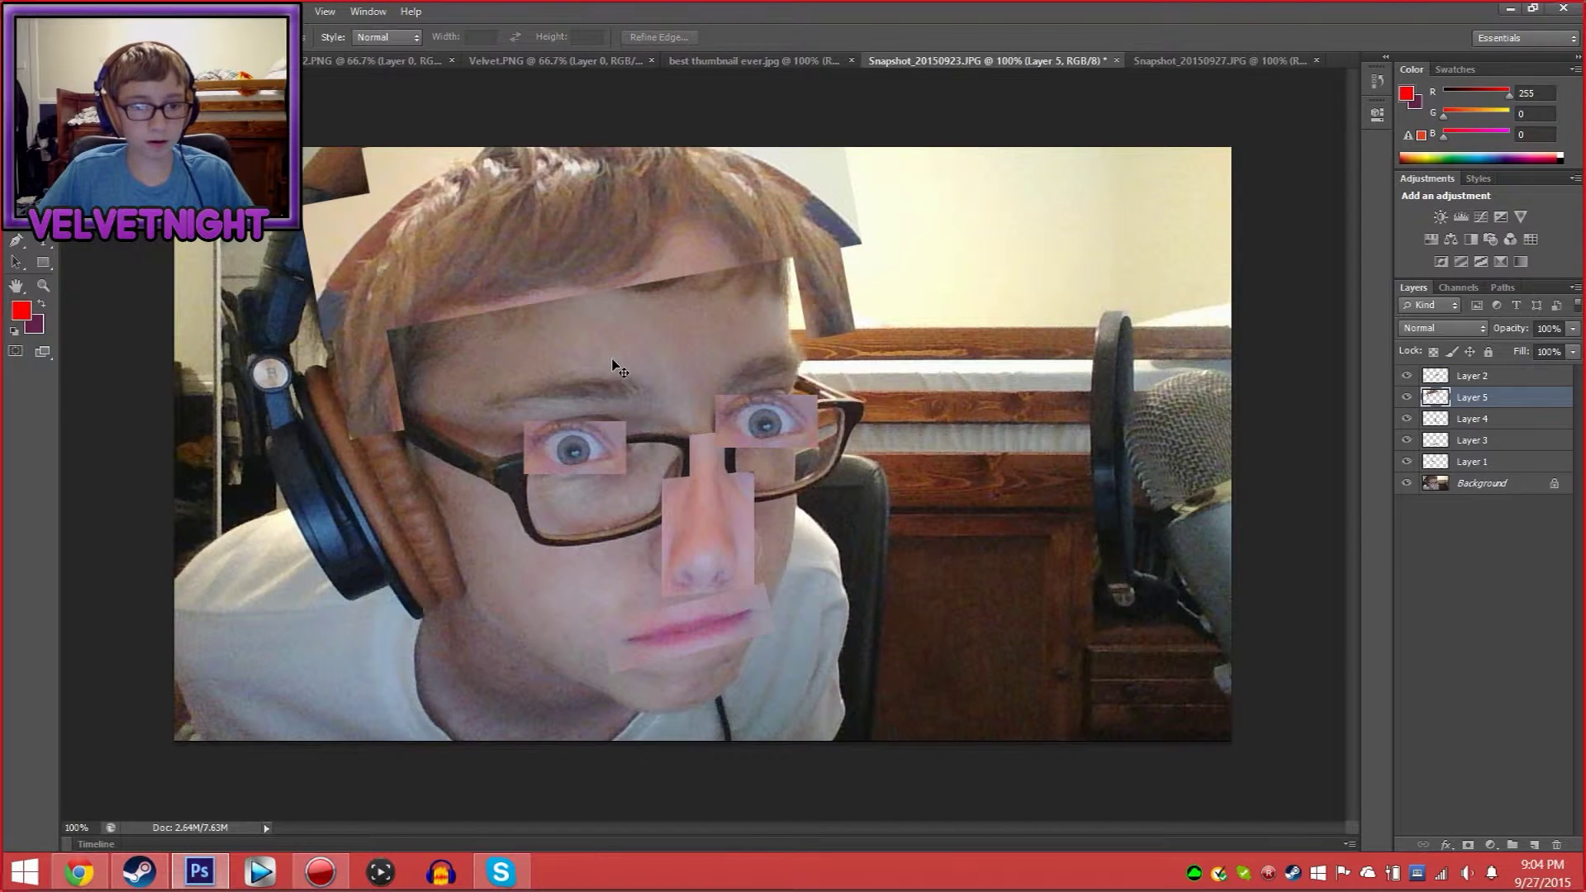
pyautogui.hotkey('ctrl', 'v')
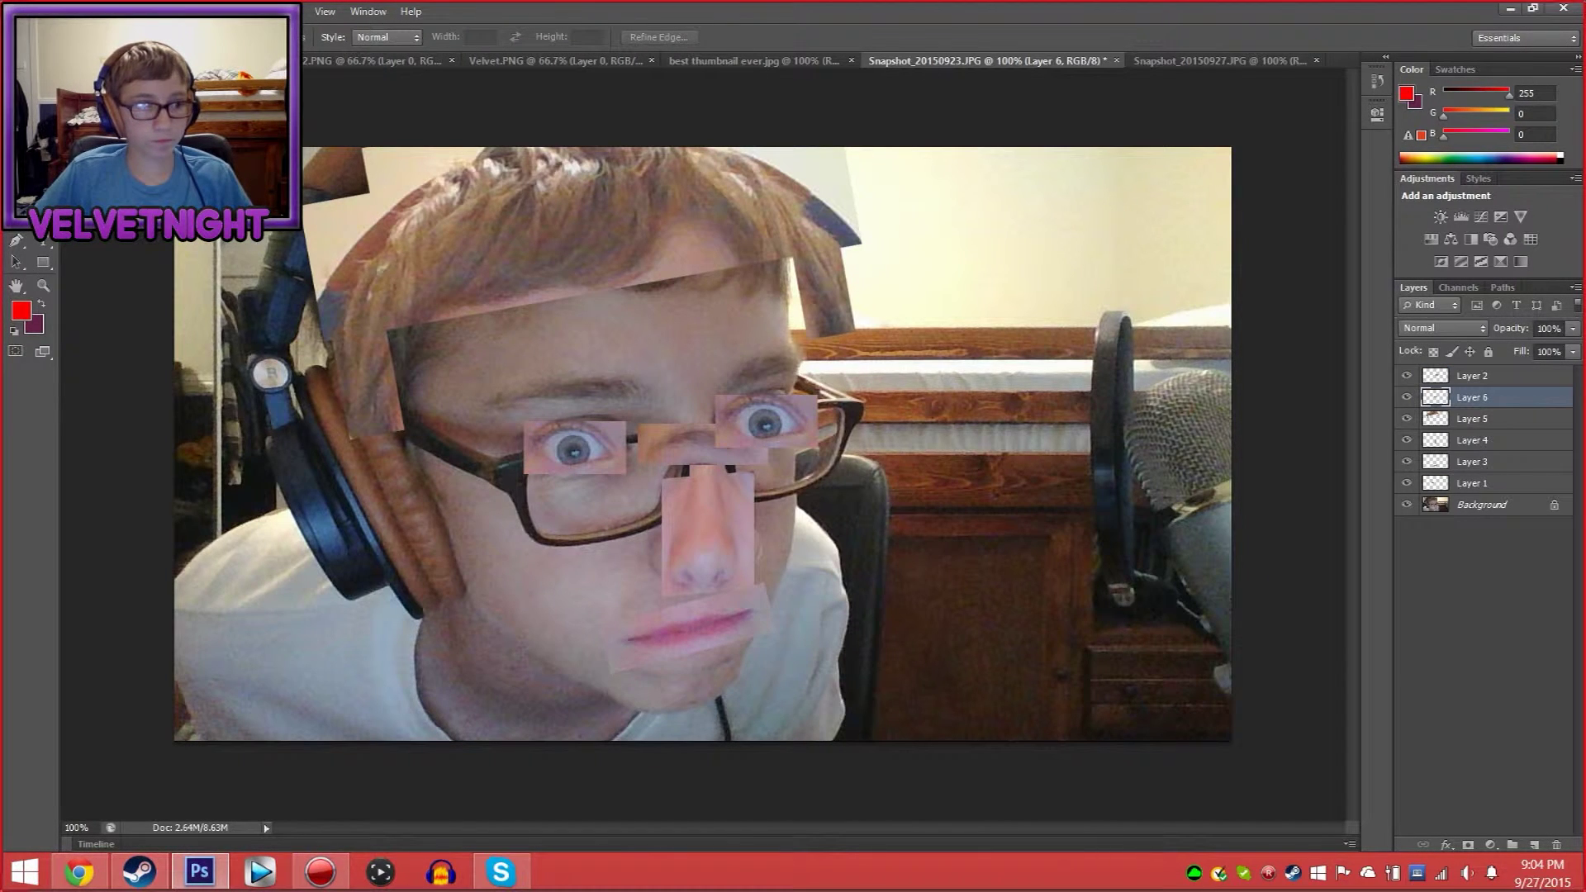
pyautogui.press('v')
pyautogui.moveTo(692, 454); pyautogui.dragTo(550, 395)
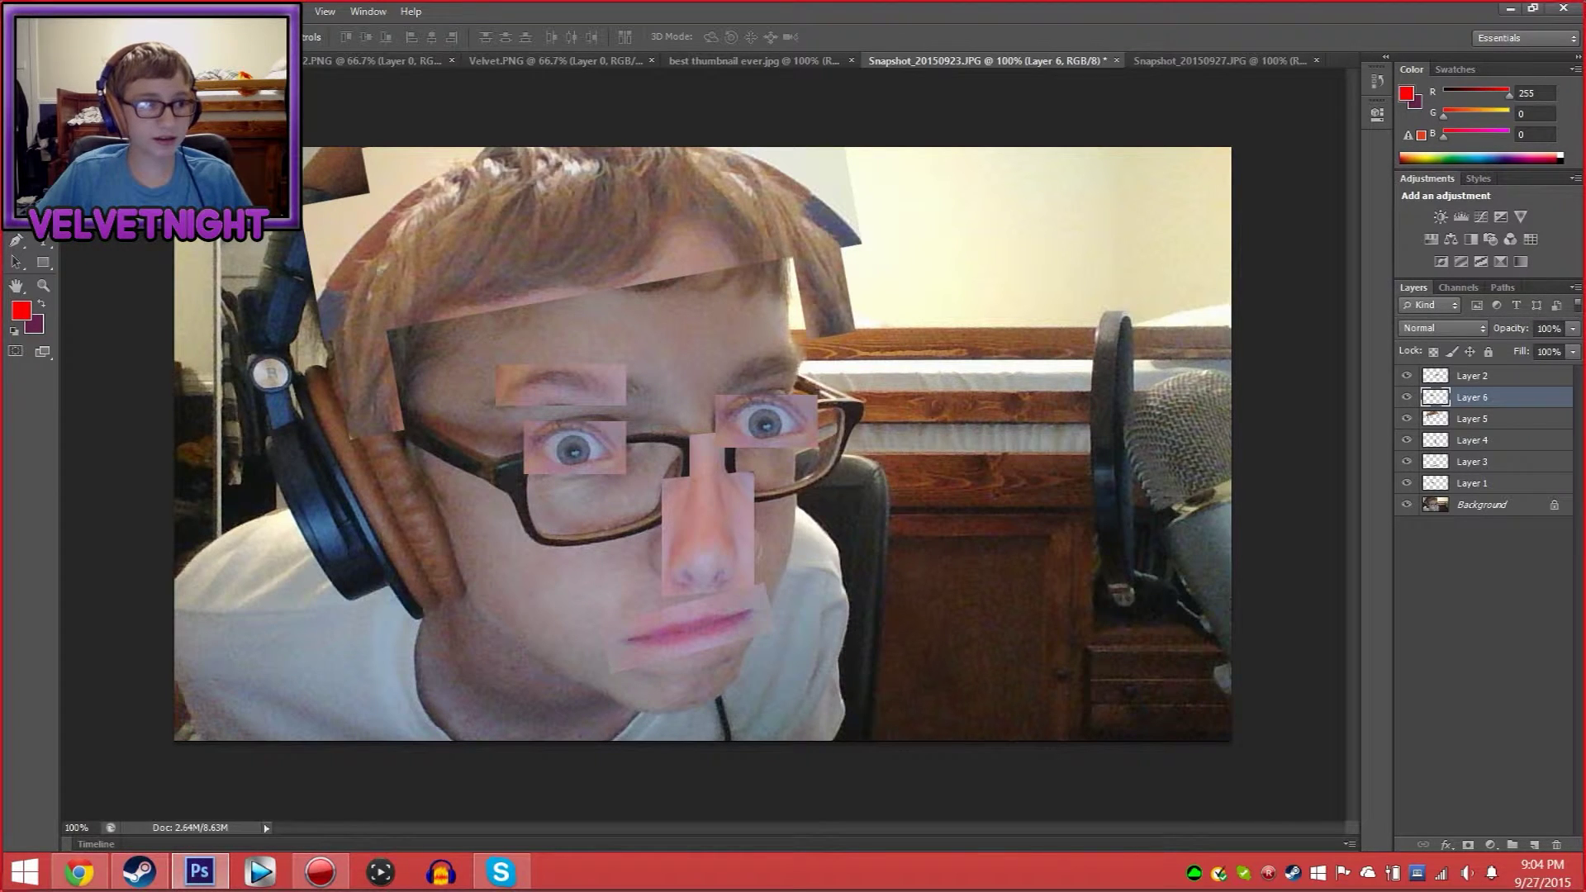
pyautogui.hotkey('ctrl', 't')
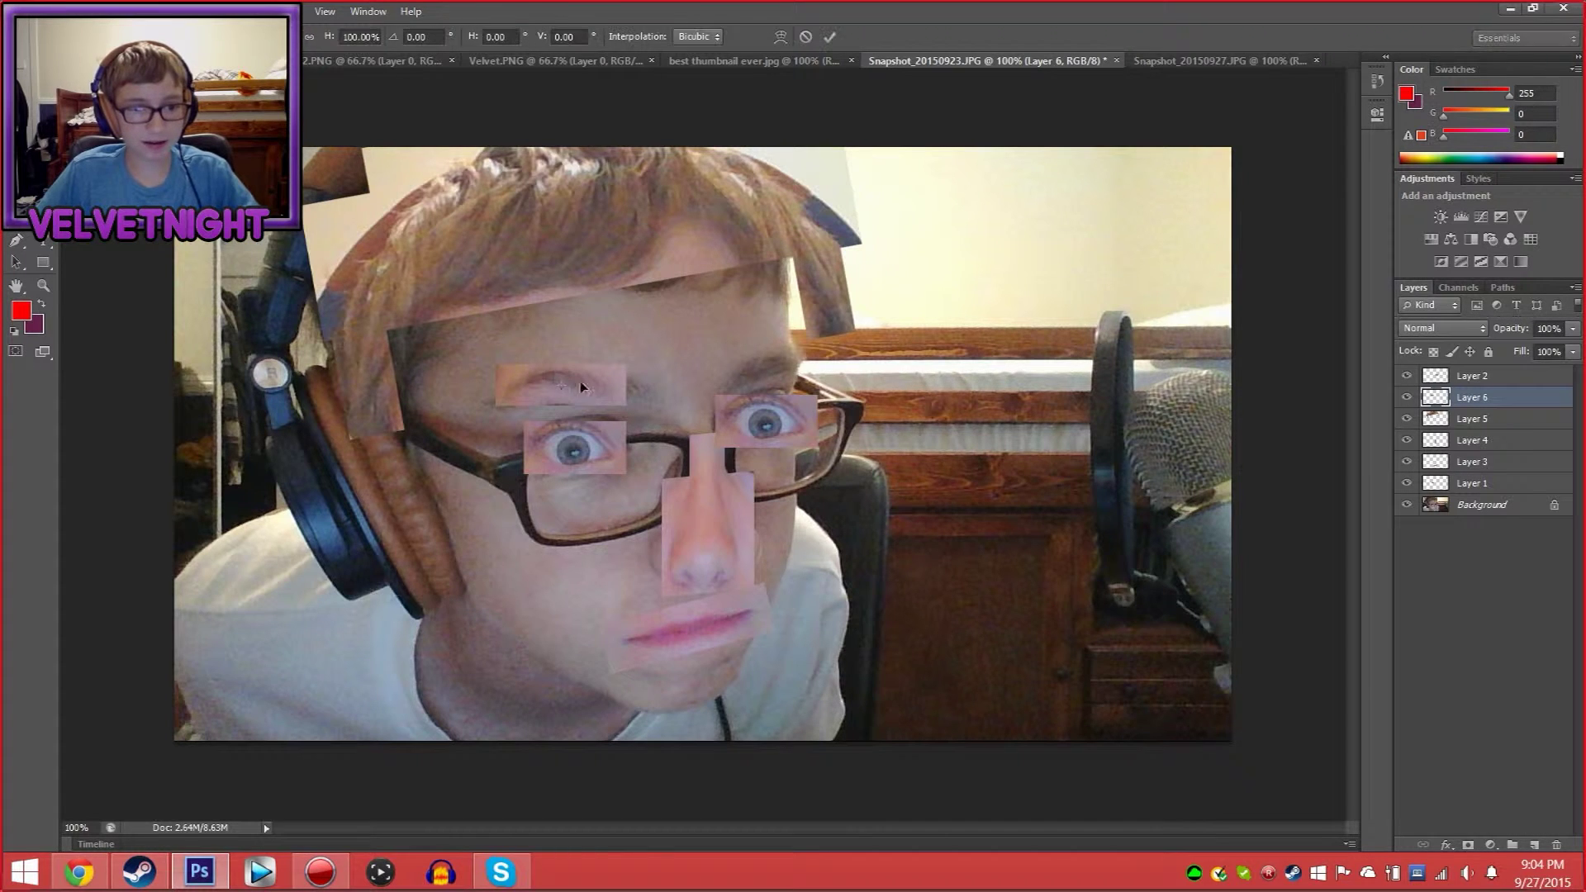
pyautogui.moveTo(629, 386); pyautogui.dragTo(645, 386)
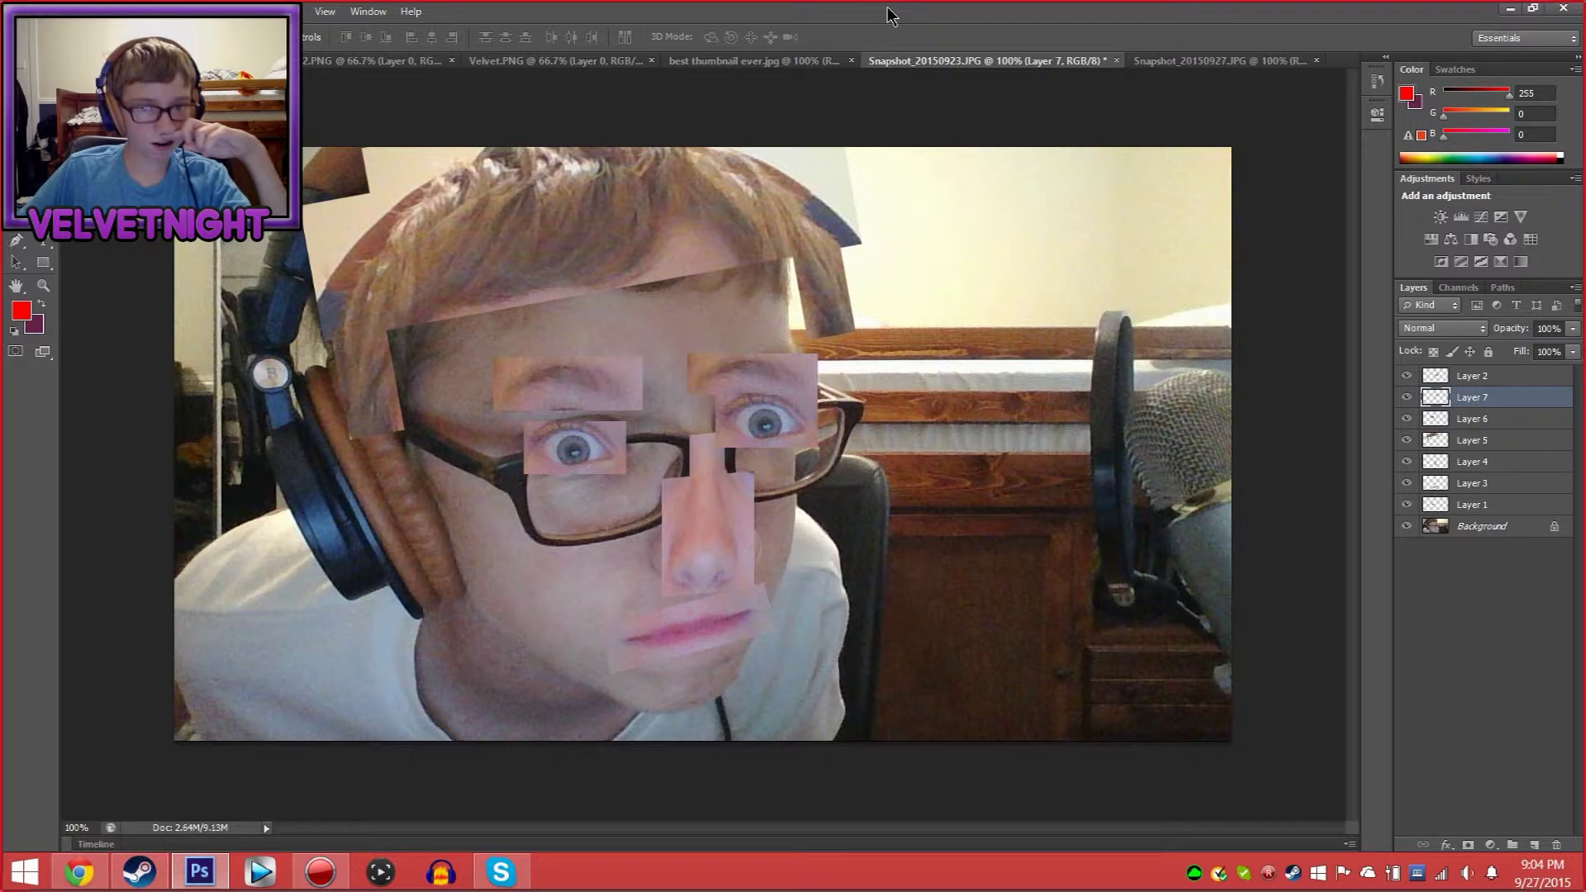
# Move the Layer 8 skin strip up to the brows and stretch it wider and taller
pyautogui.click(1198, 60)
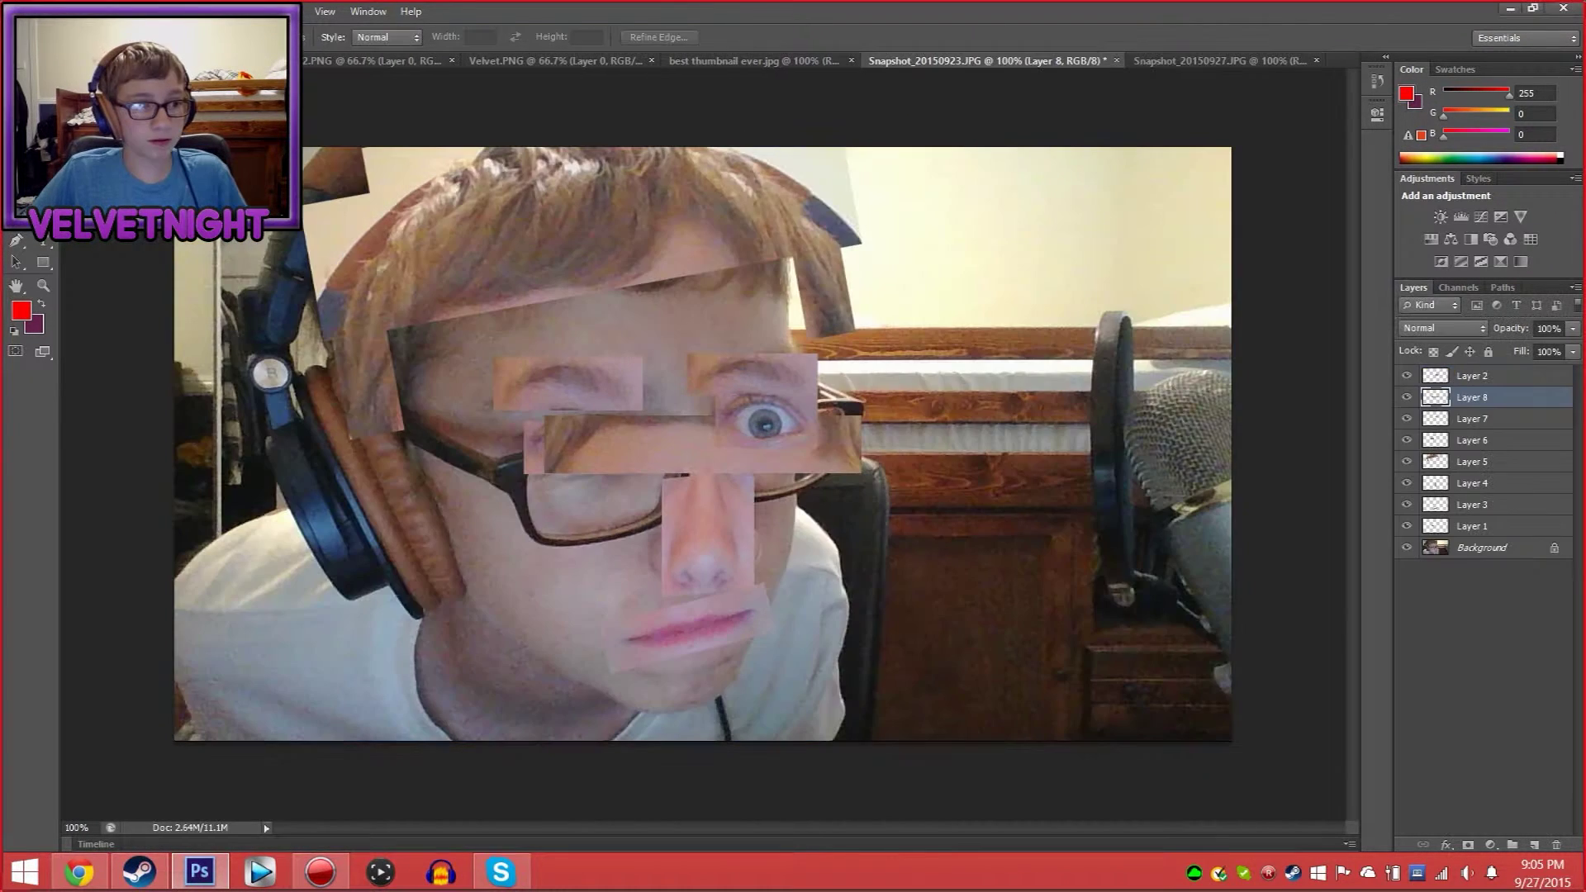
pyautogui.press('v')
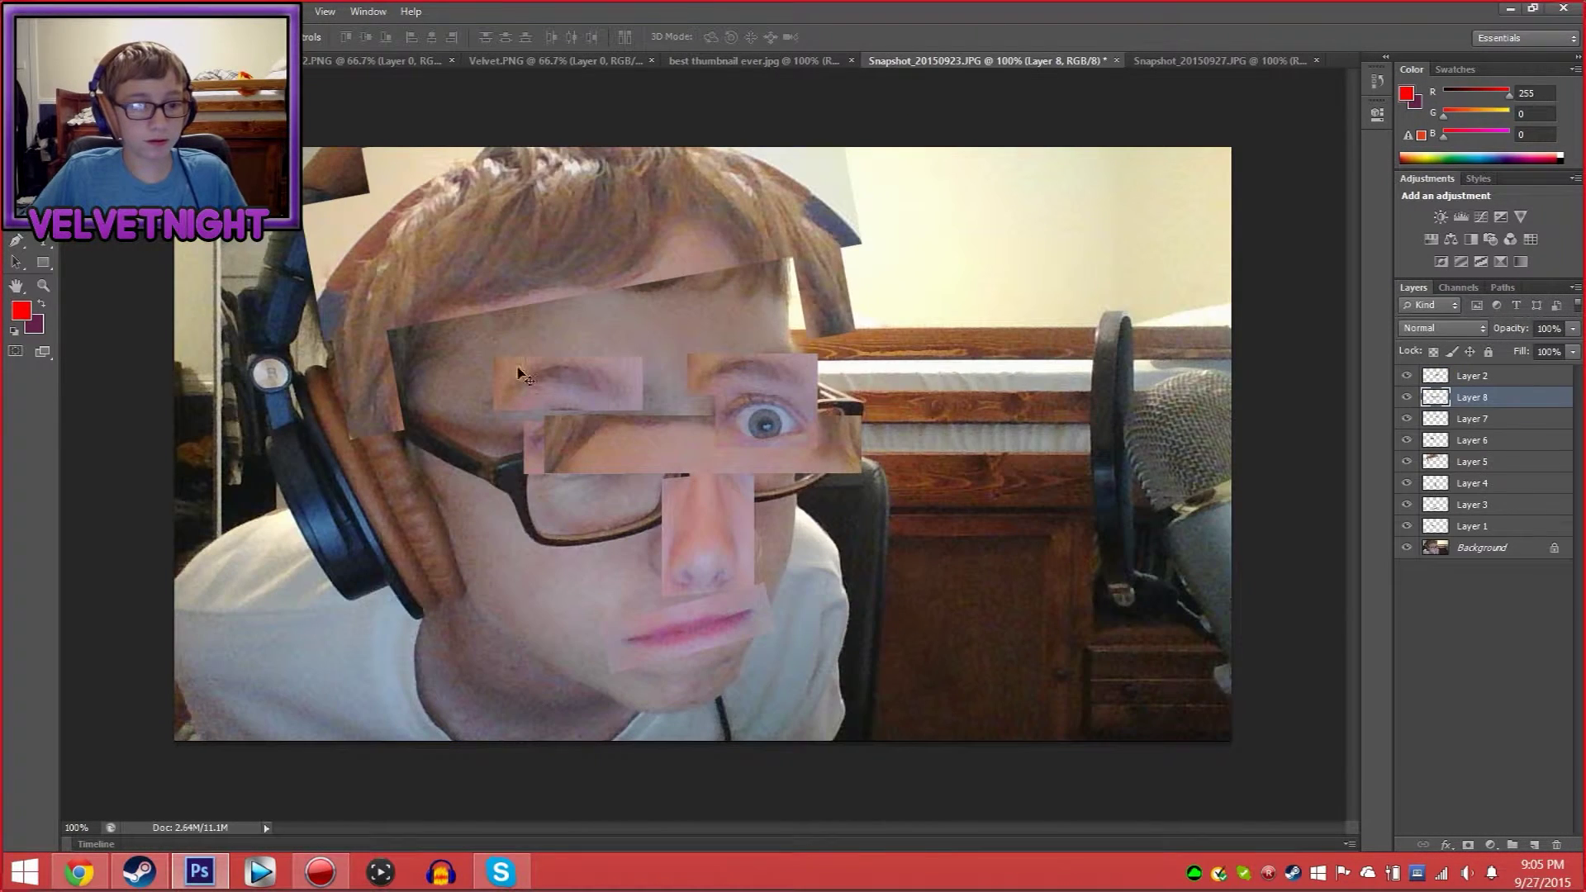
pyautogui.moveTo(640, 437); pyautogui.dragTo(511, 308)
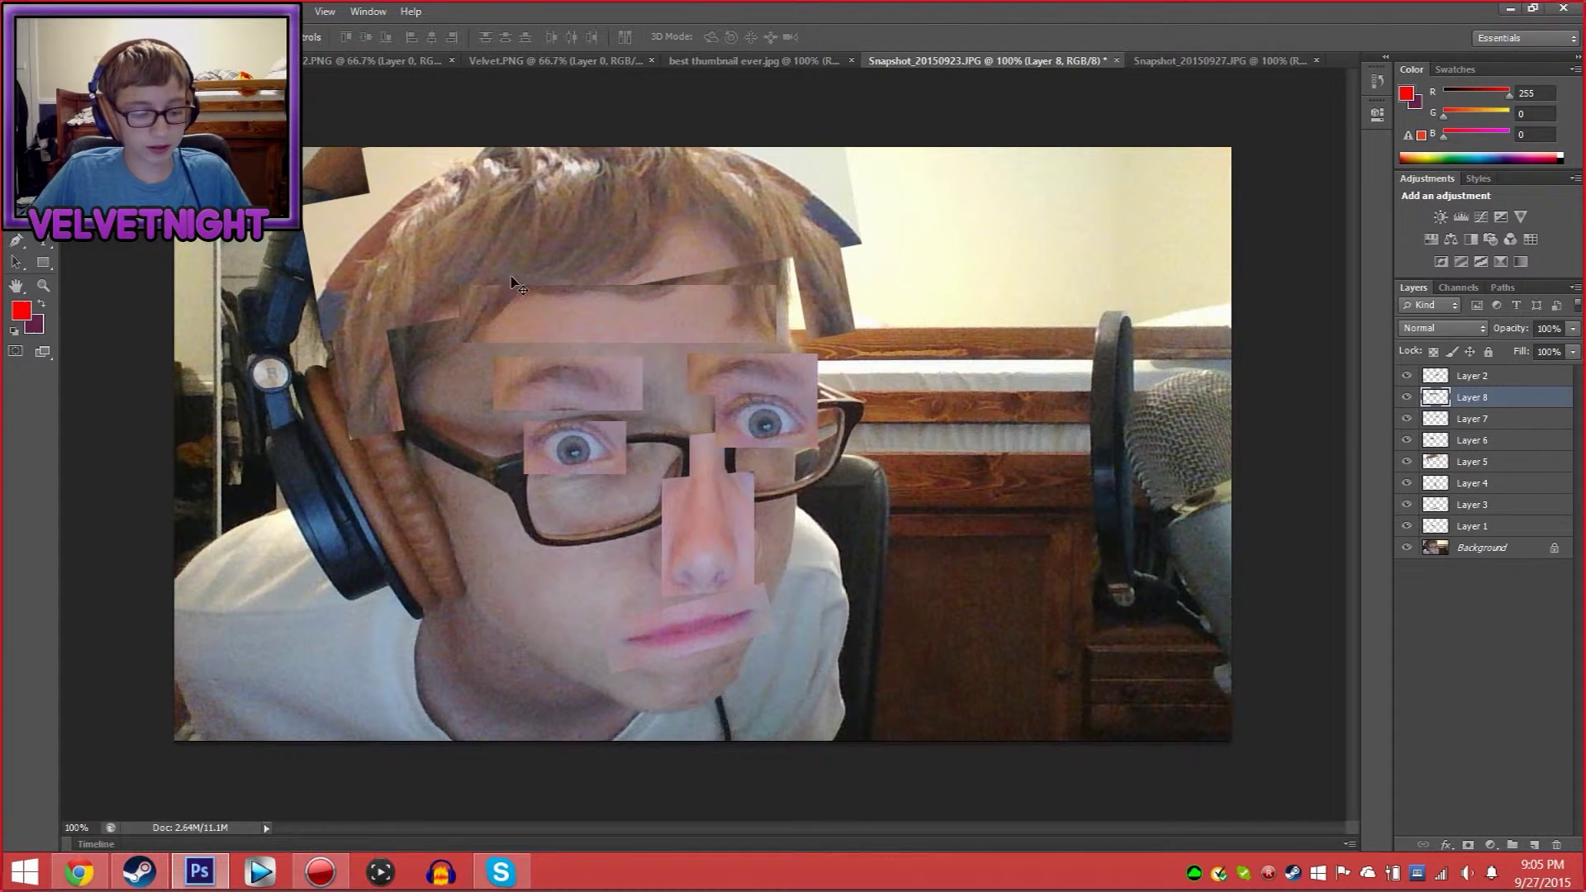
pyautogui.hotkey('ctrl', 't')
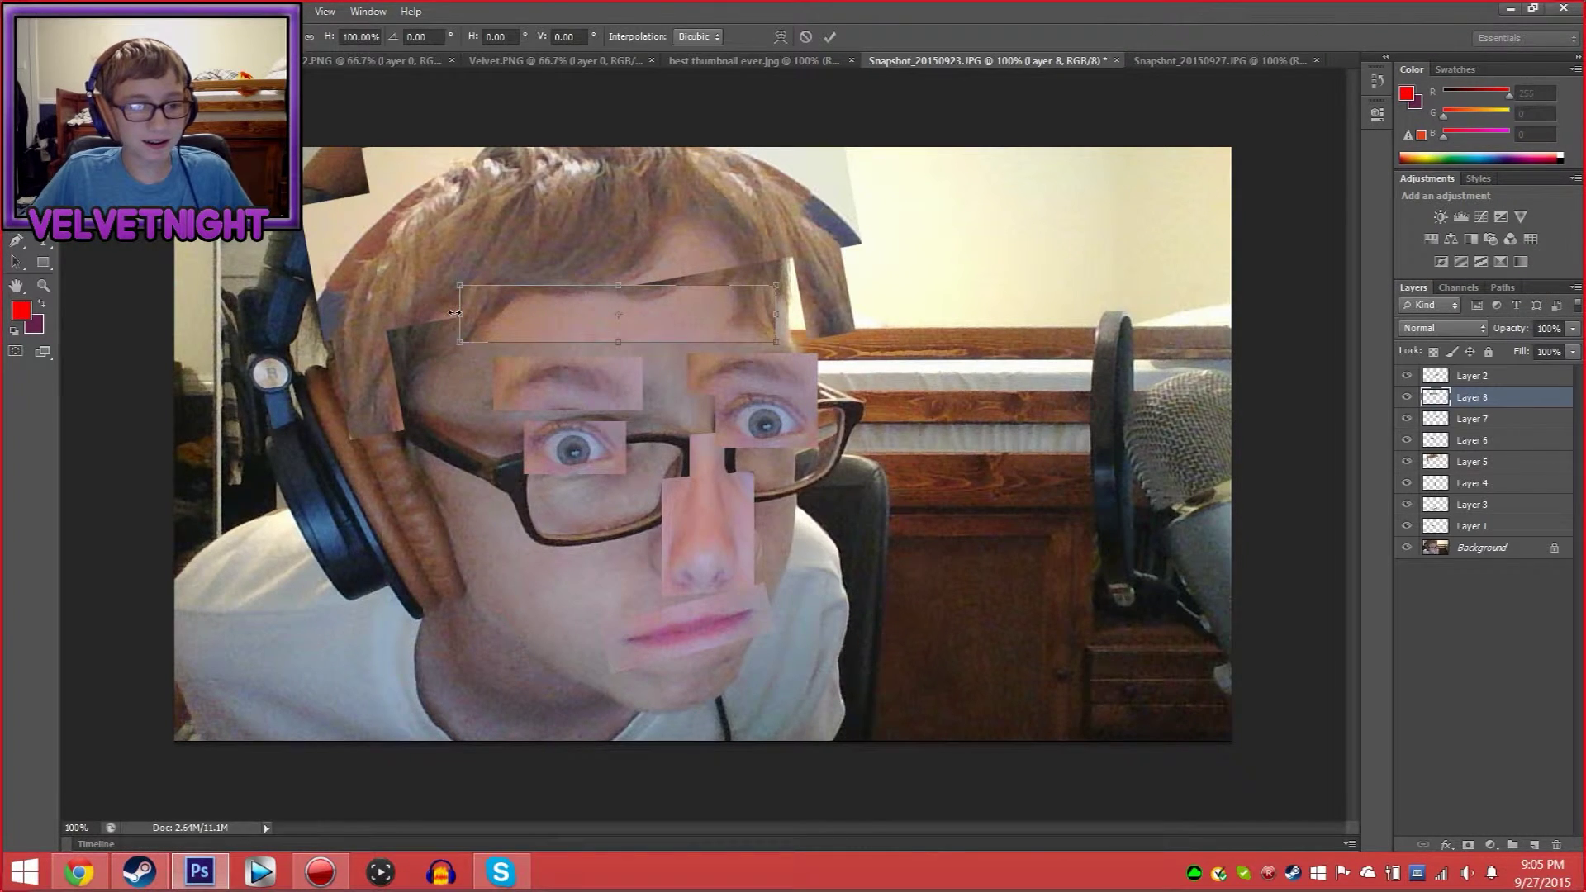
pyautogui.moveTo(454, 313); pyautogui.dragTo(381, 314)
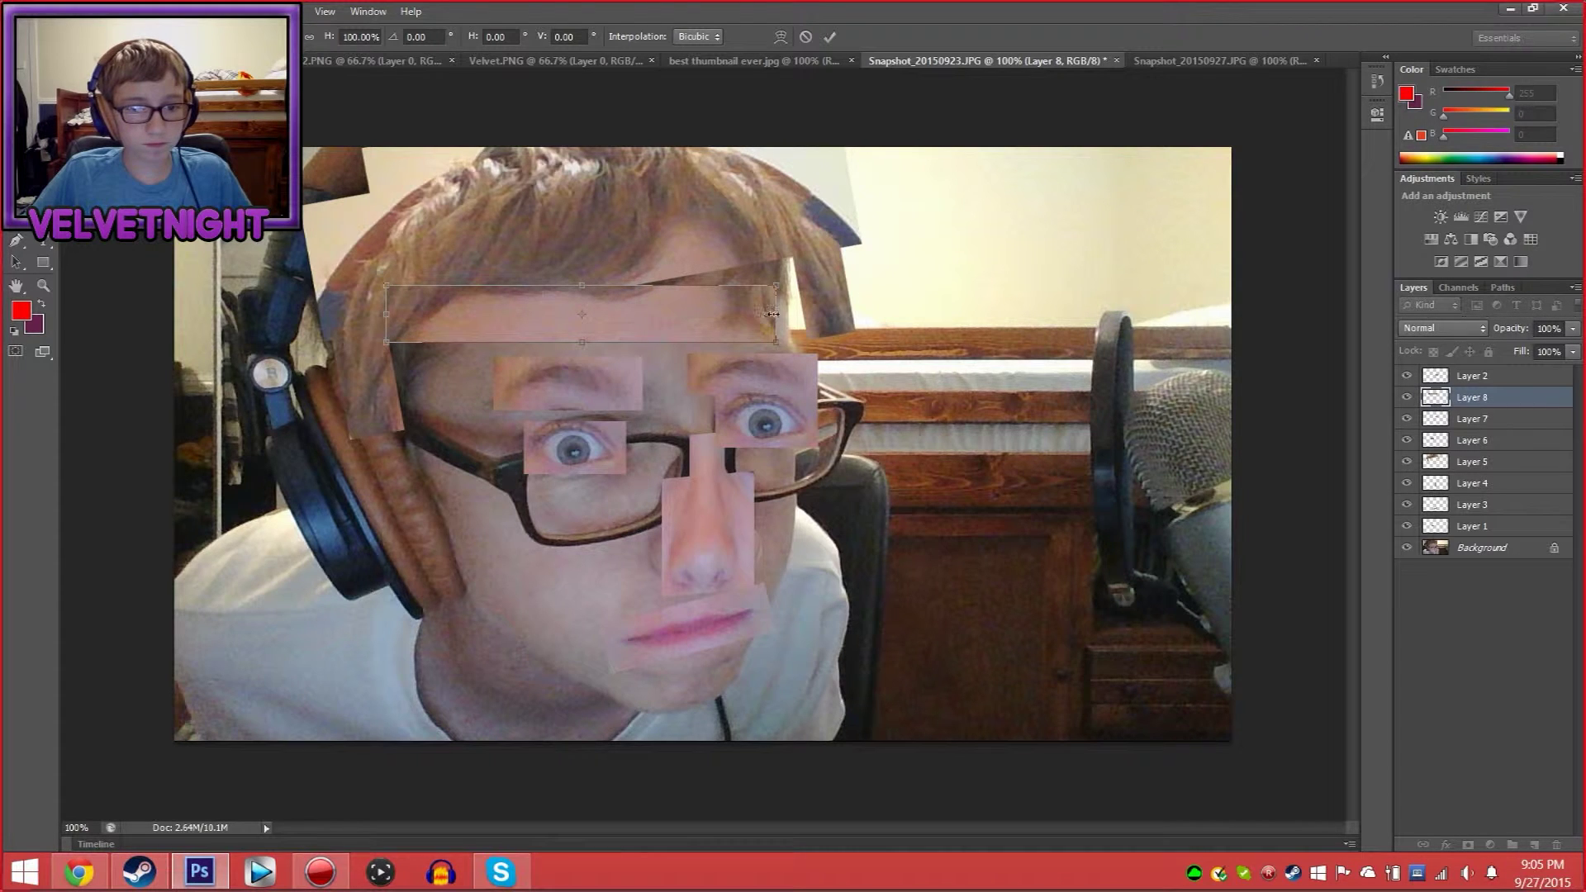
pyautogui.moveTo(770, 314); pyautogui.dragTo(798, 314)
pyautogui.moveTo(591, 287)
pyautogui.mouseDown()
pyautogui.moveTo(595, 248)
pyautogui.moveTo(595, 263)
pyautogui.mouseUp()
pyautogui.press('Return')
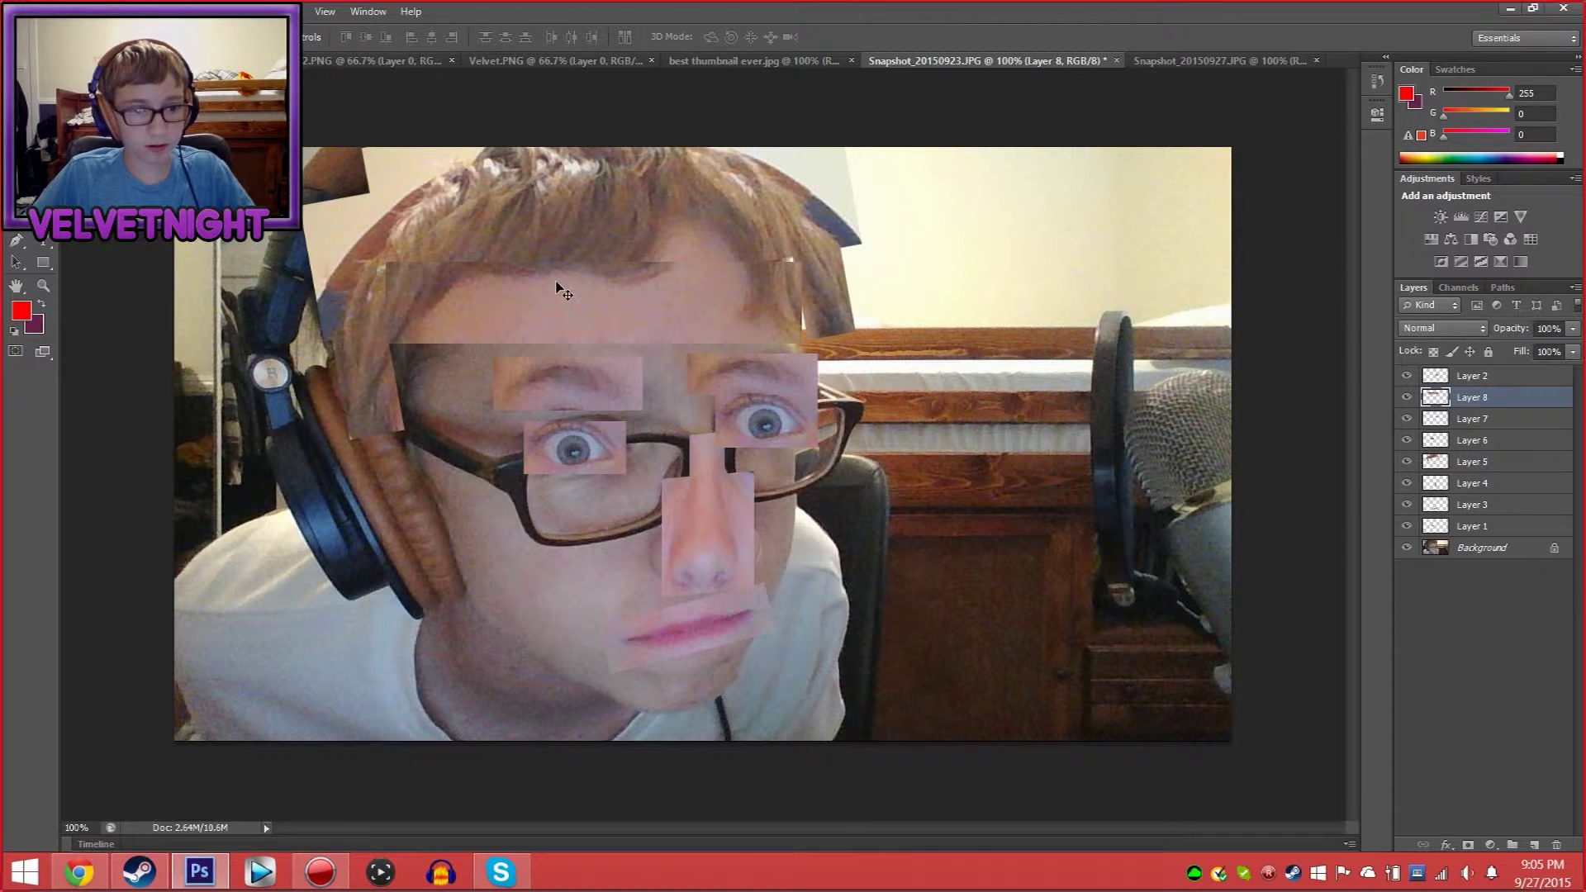
# Rotate the forehead strip to -15.94° and commit
pyautogui.hotkey('ctrl', 't')
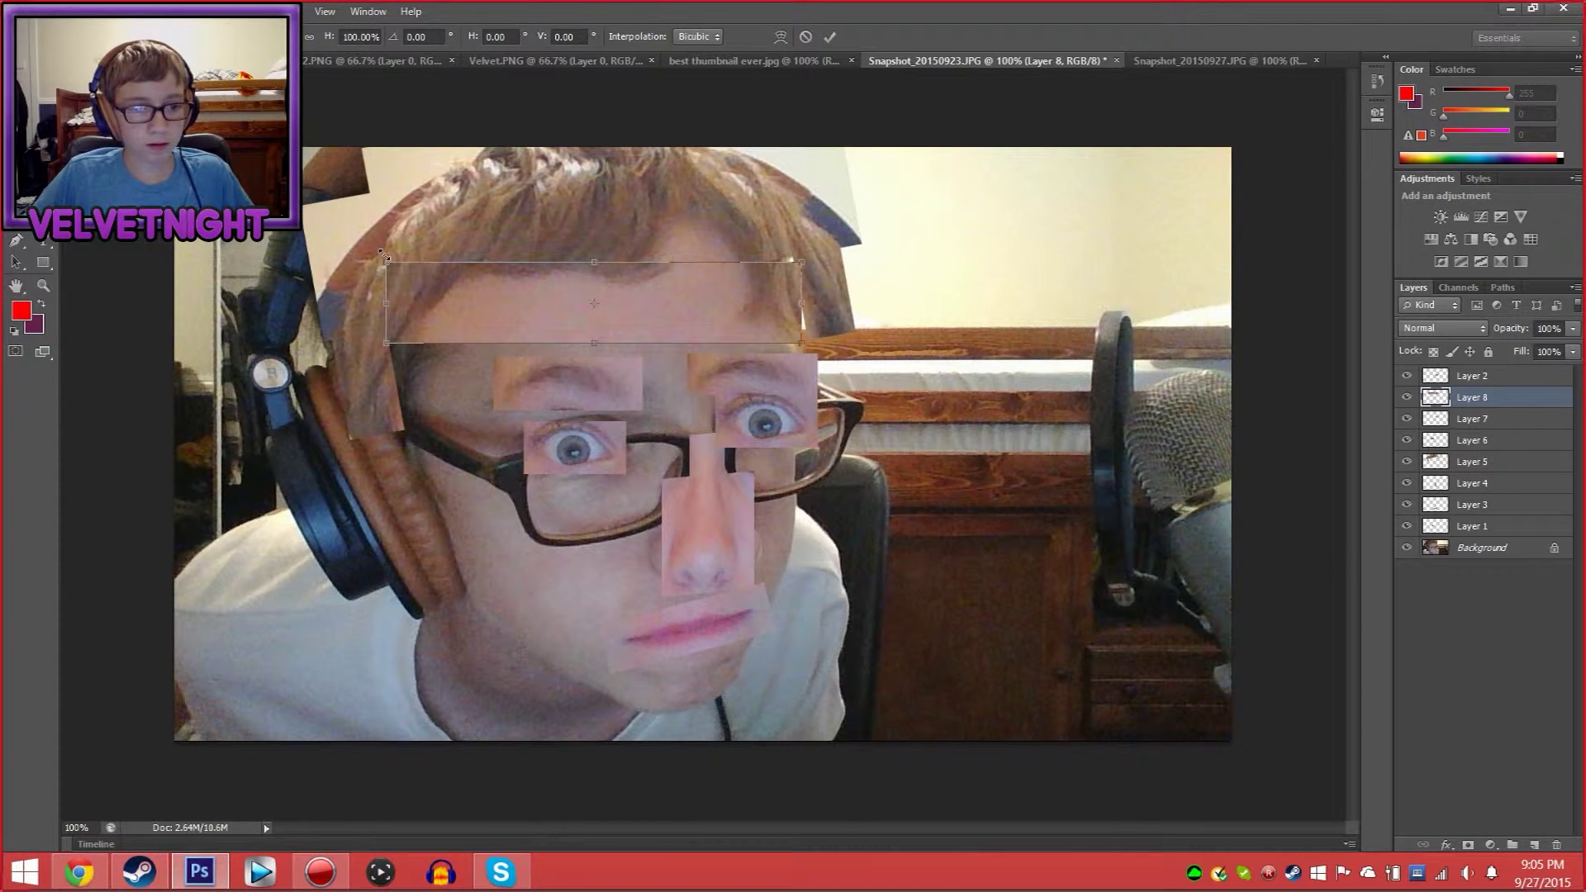
pyautogui.moveTo(376, 251); pyautogui.dragTo(330, 316)
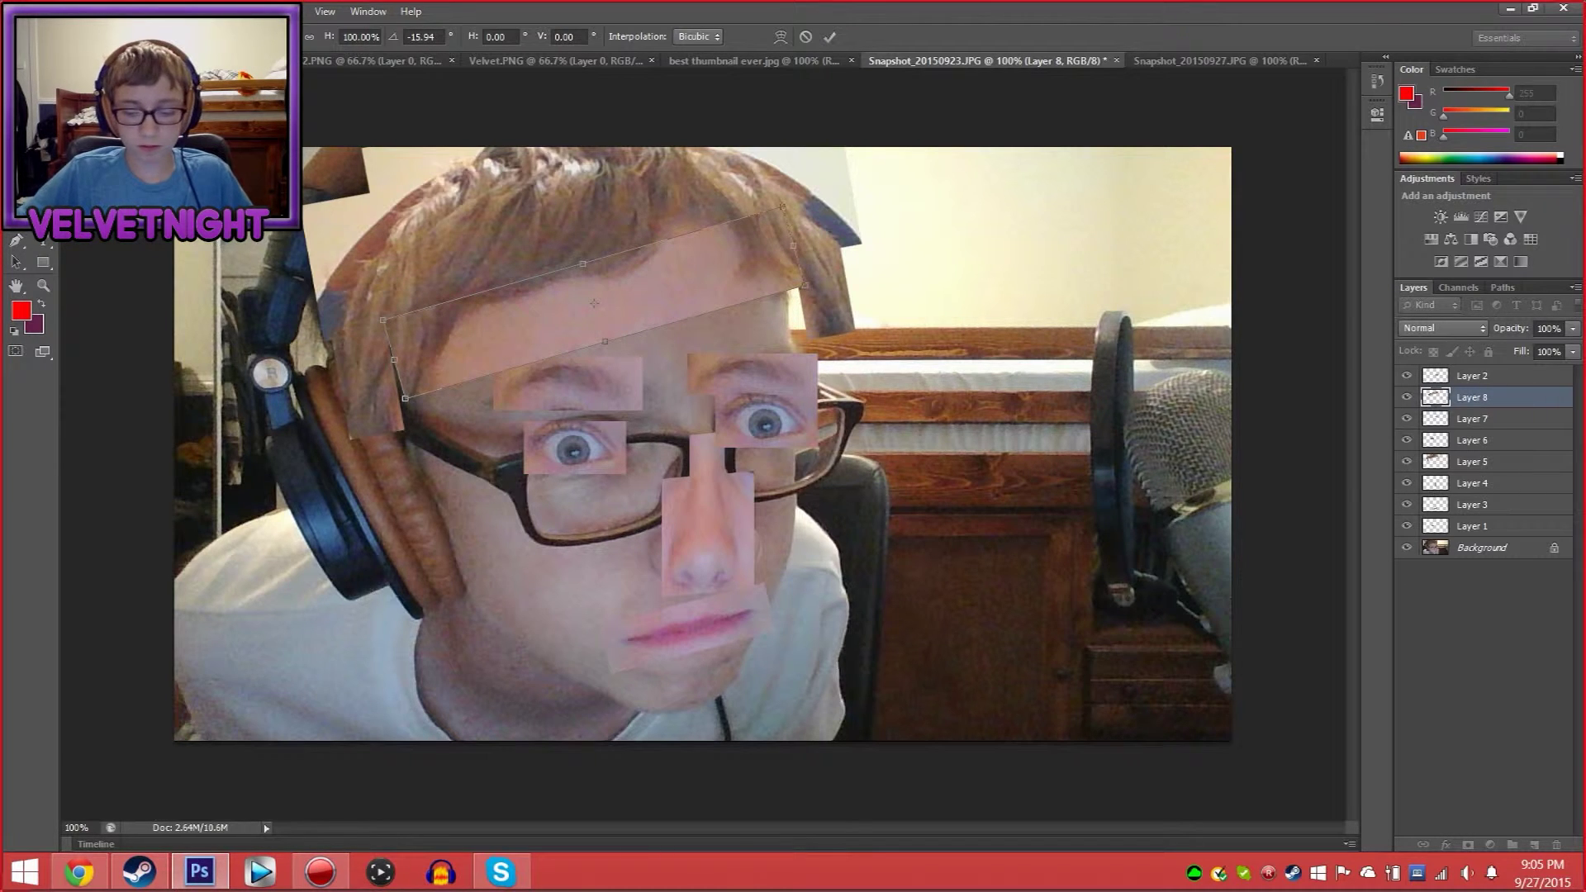
pyautogui.press('Return')
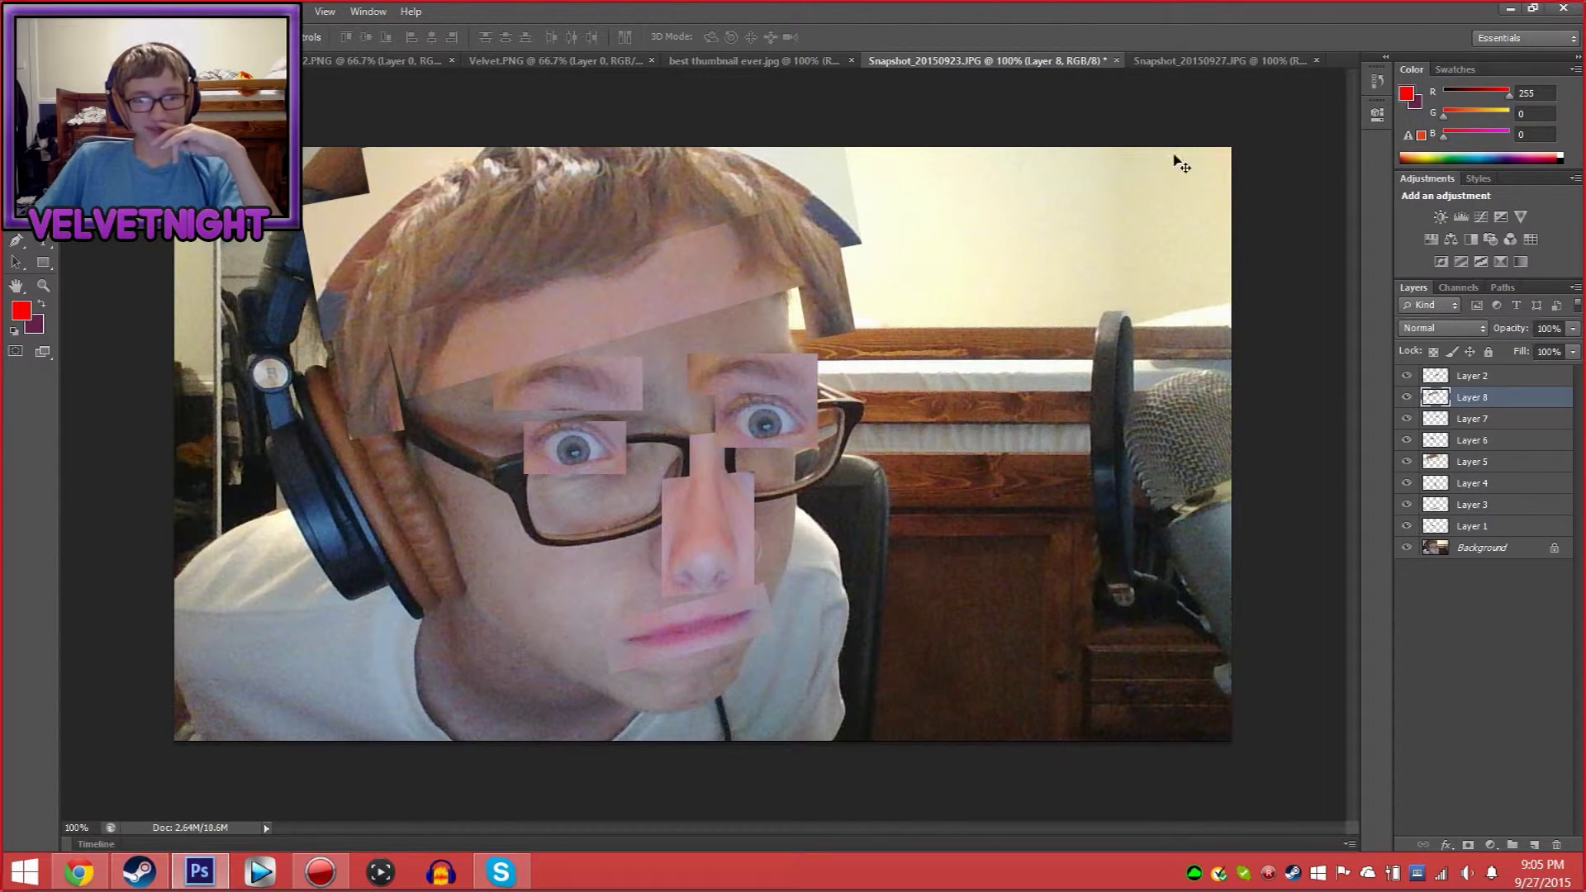
# Add a chin skin patch rotated about -17.14° and position it below the mouth
pyautogui.click(1206, 60)
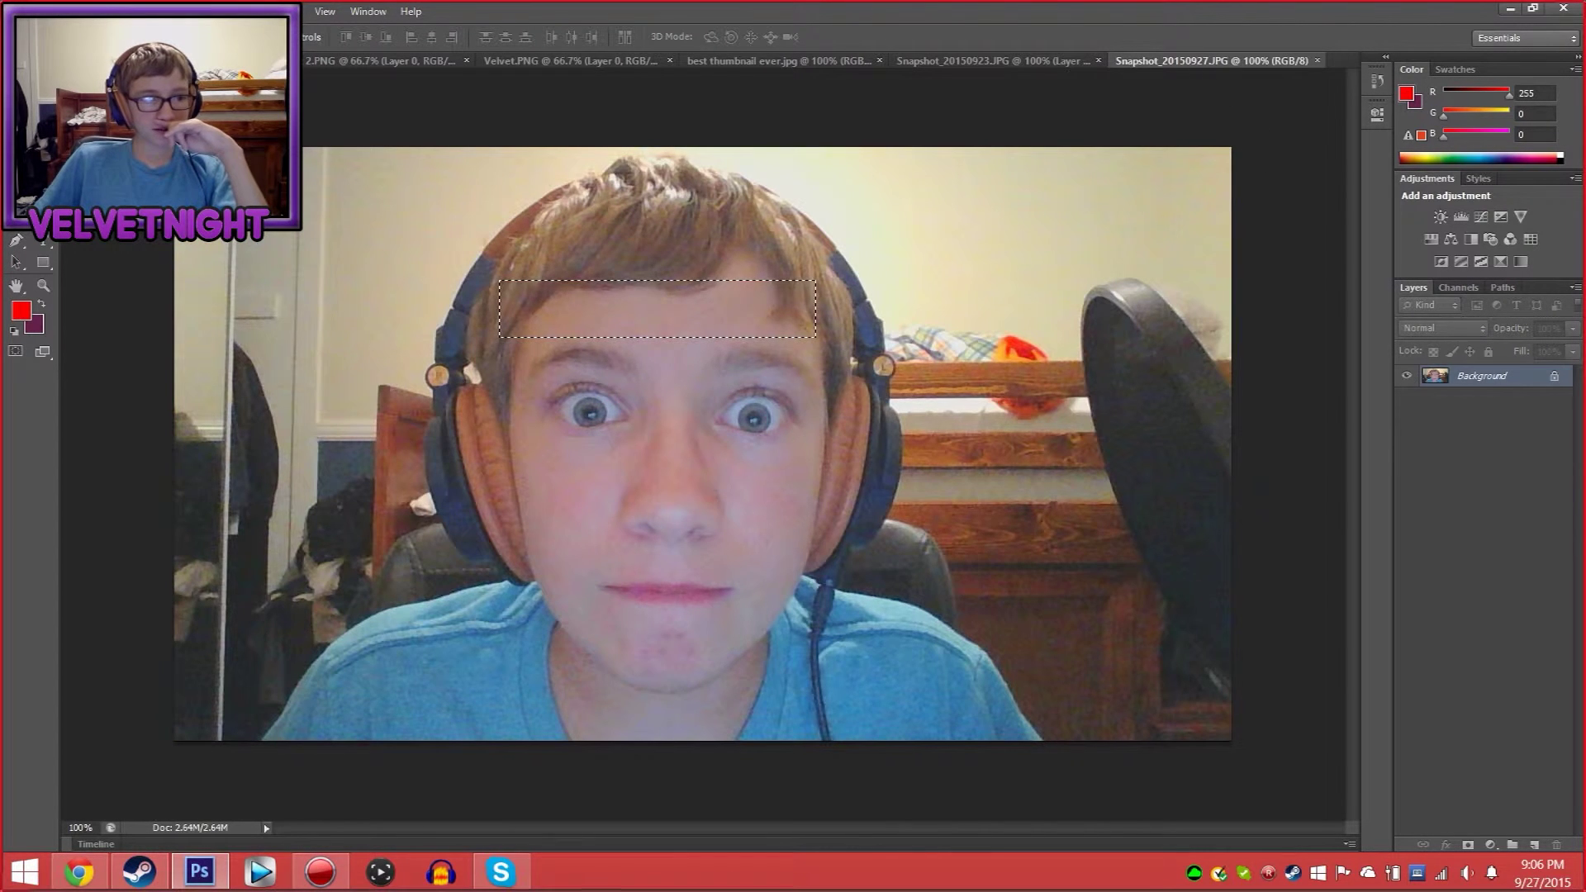
pyautogui.press('m')
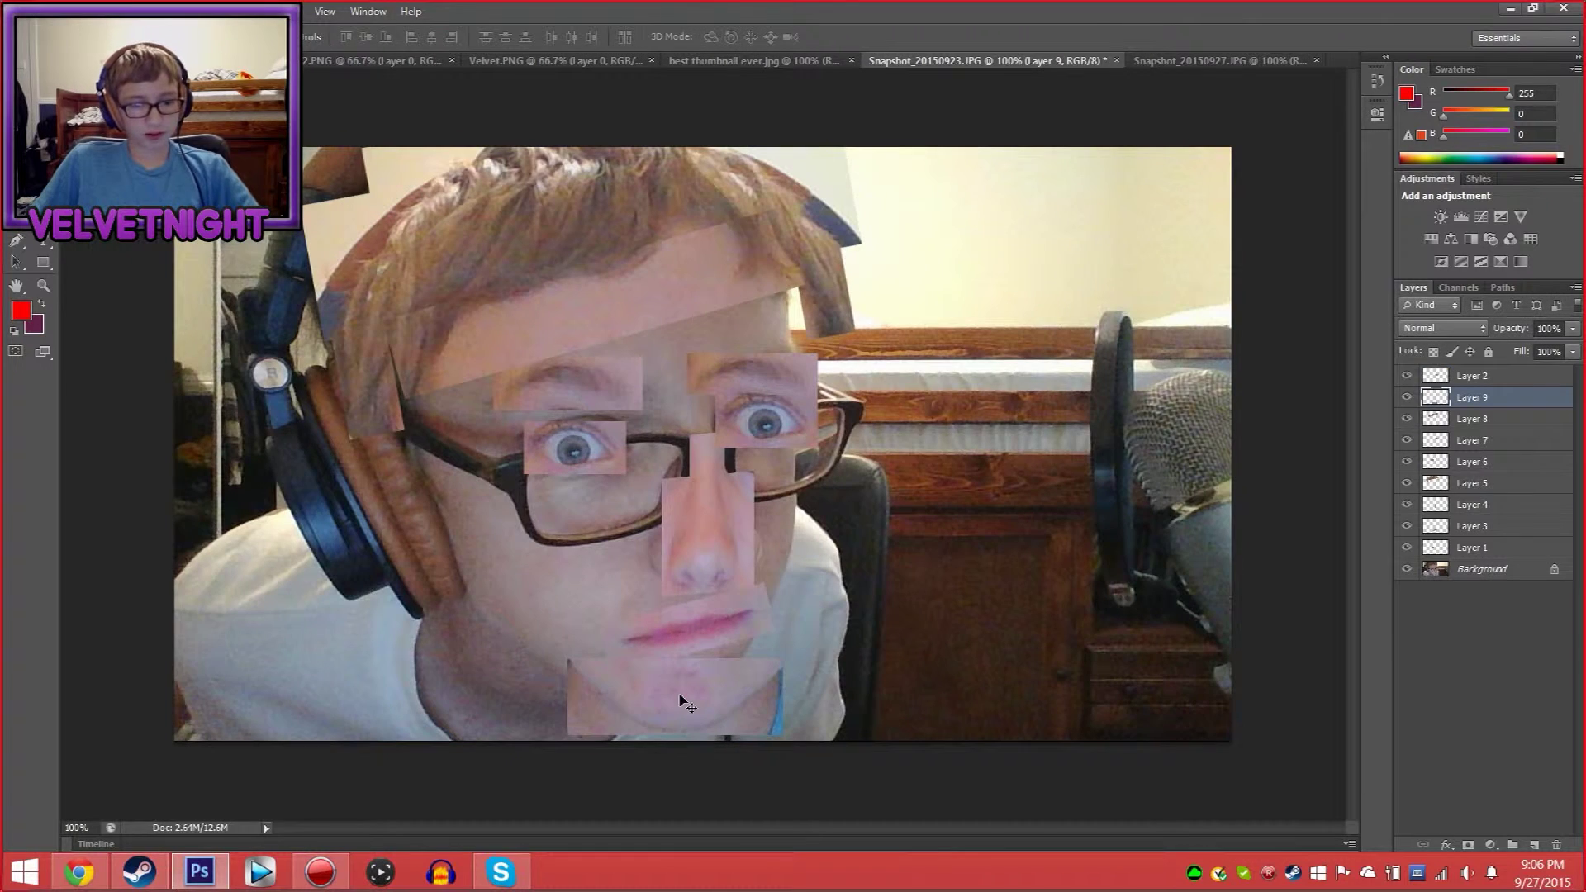
pyautogui.hotkey('ctrl', 't')
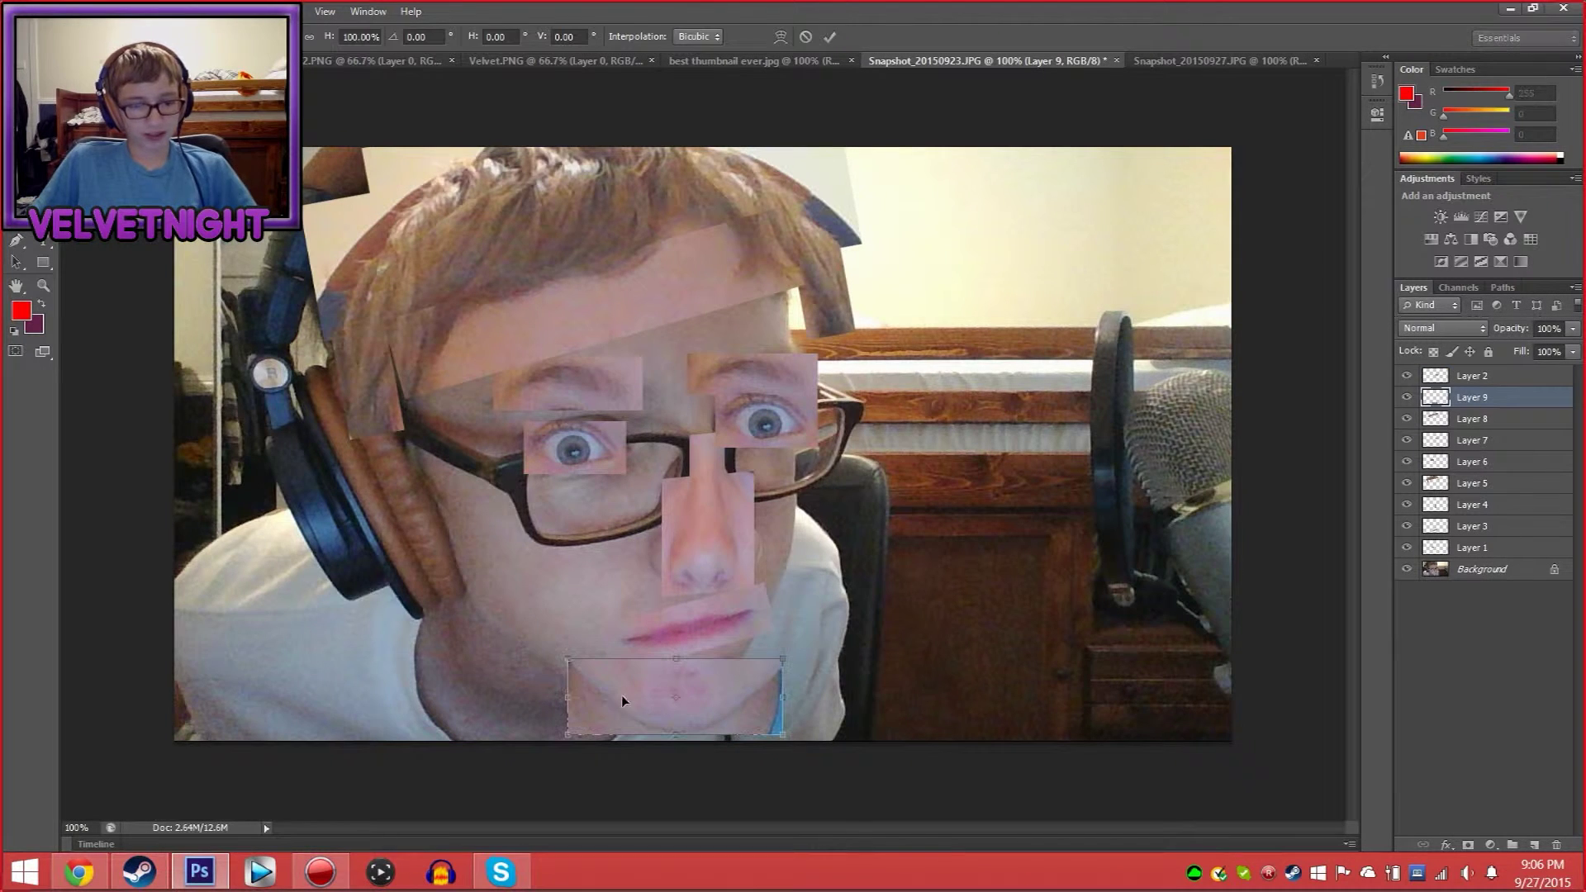
pyautogui.moveTo(560, 647); pyautogui.dragTo(552, 683)
pyautogui.press('Return')
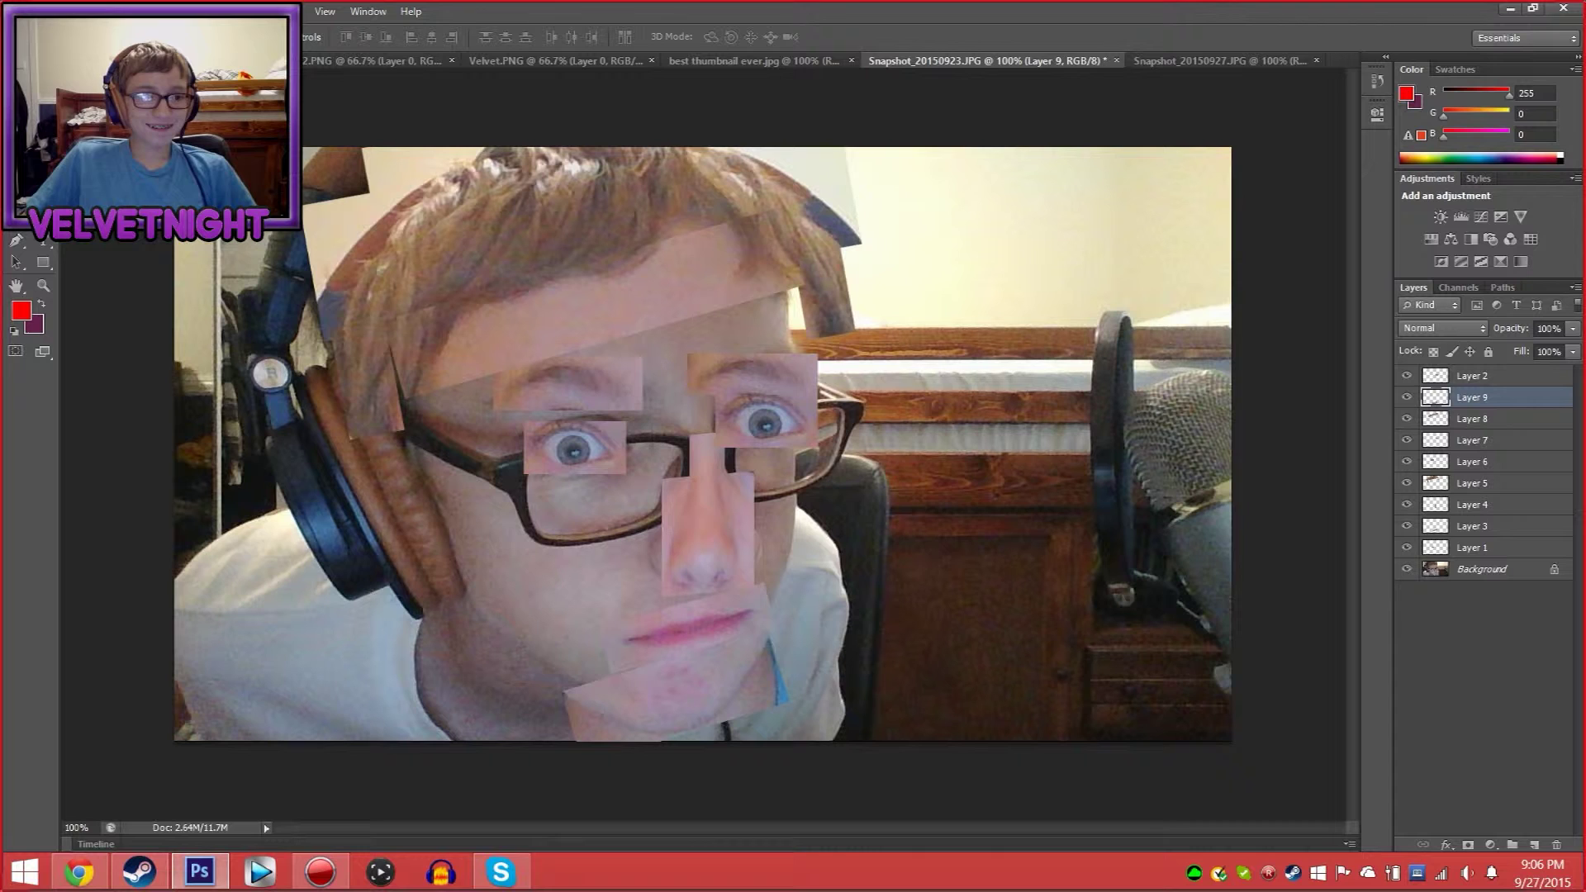
pyautogui.moveTo(673, 678); pyautogui.dragTo(686, 670)
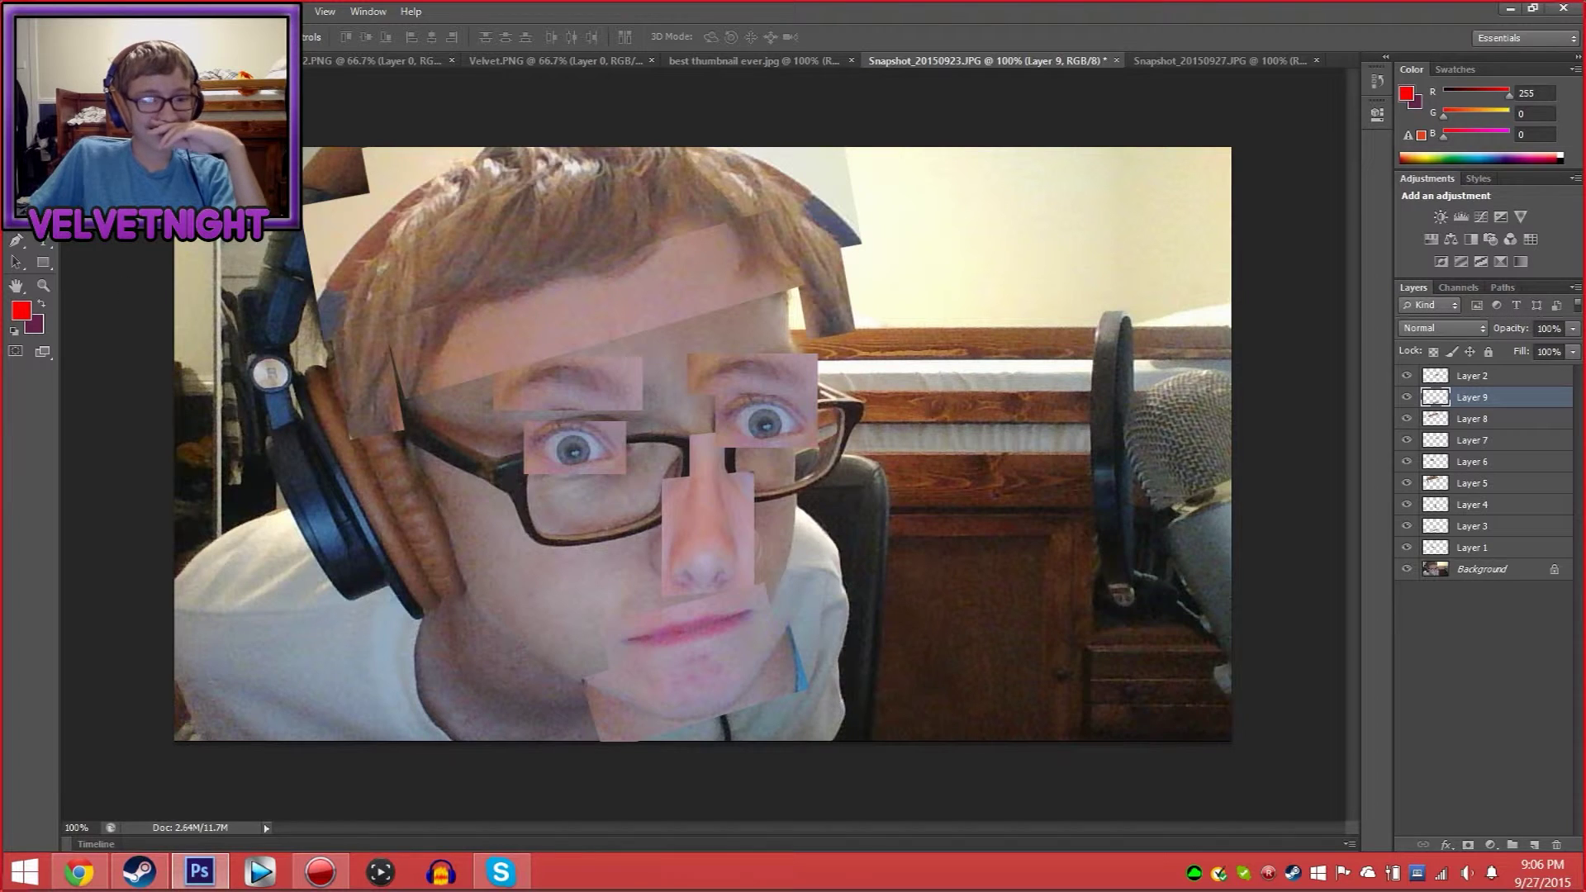
pyautogui.click(500, 874)
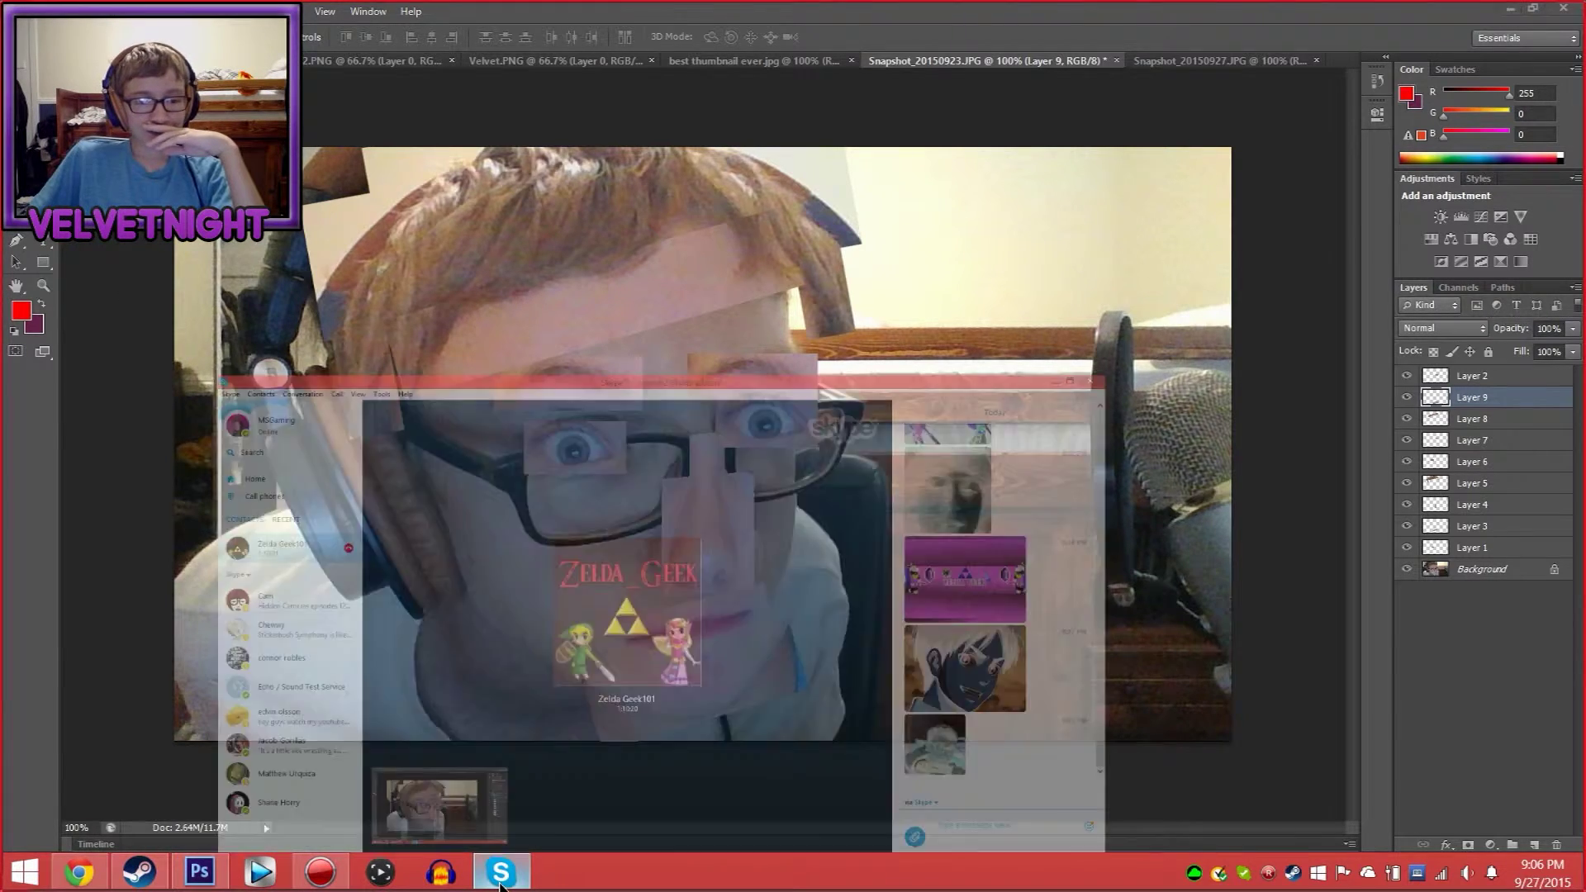
pyautogui.click(501, 875)
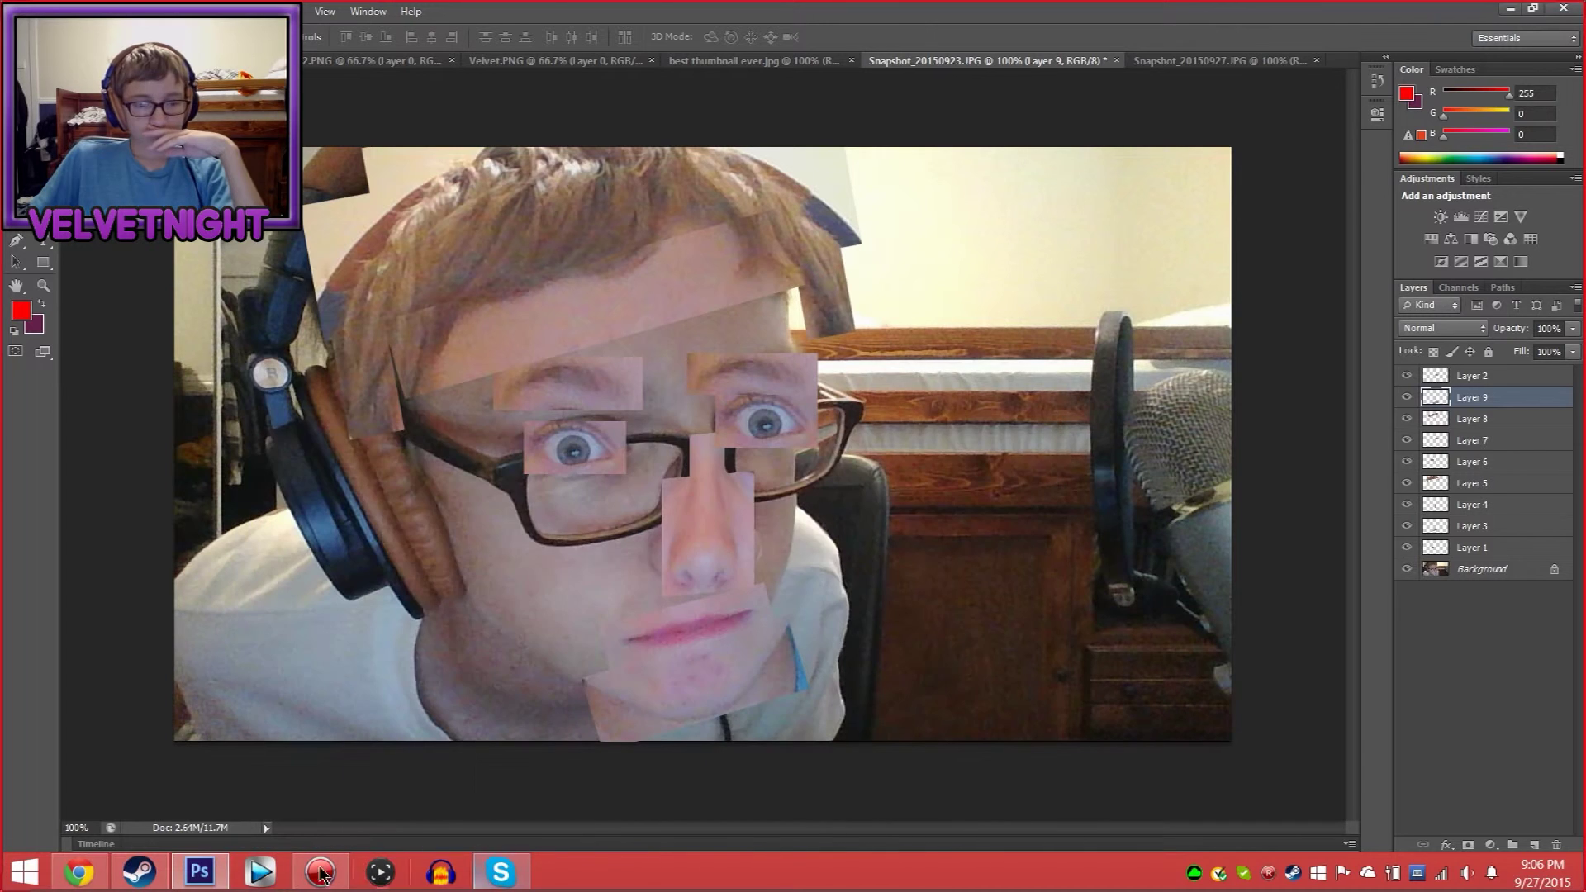
# Copy a rectangle of cheek skin from Snapshot_20150927 and paste it into Snapshot_20150923
pyautogui.click(1170, 63)
pyautogui.press('m')
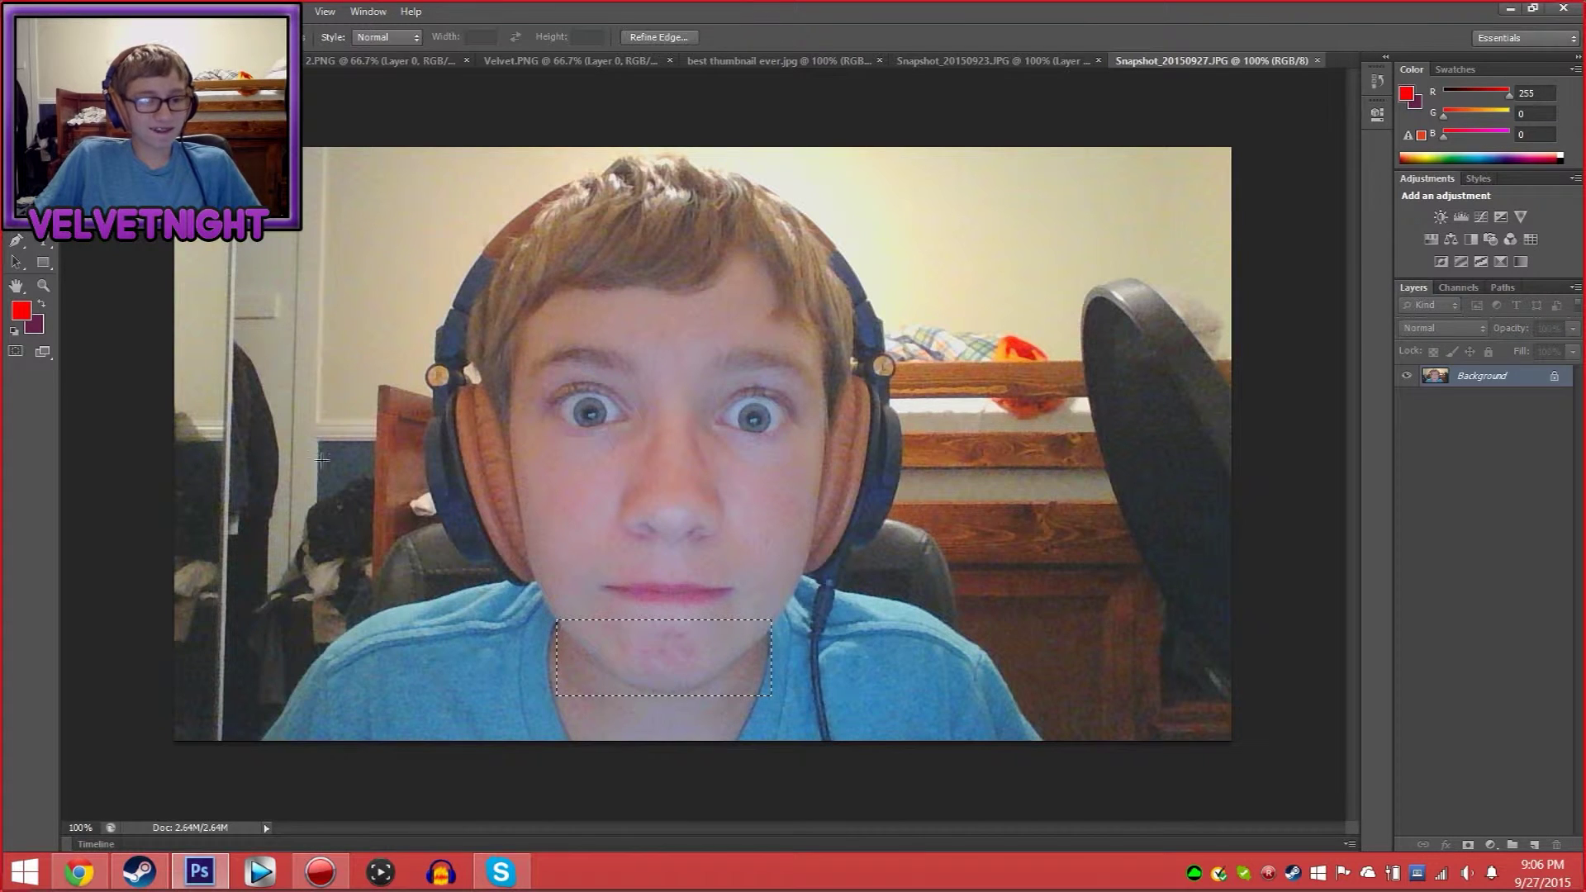
pyautogui.moveTo(526, 612); pyautogui.dragTo(600, 539)
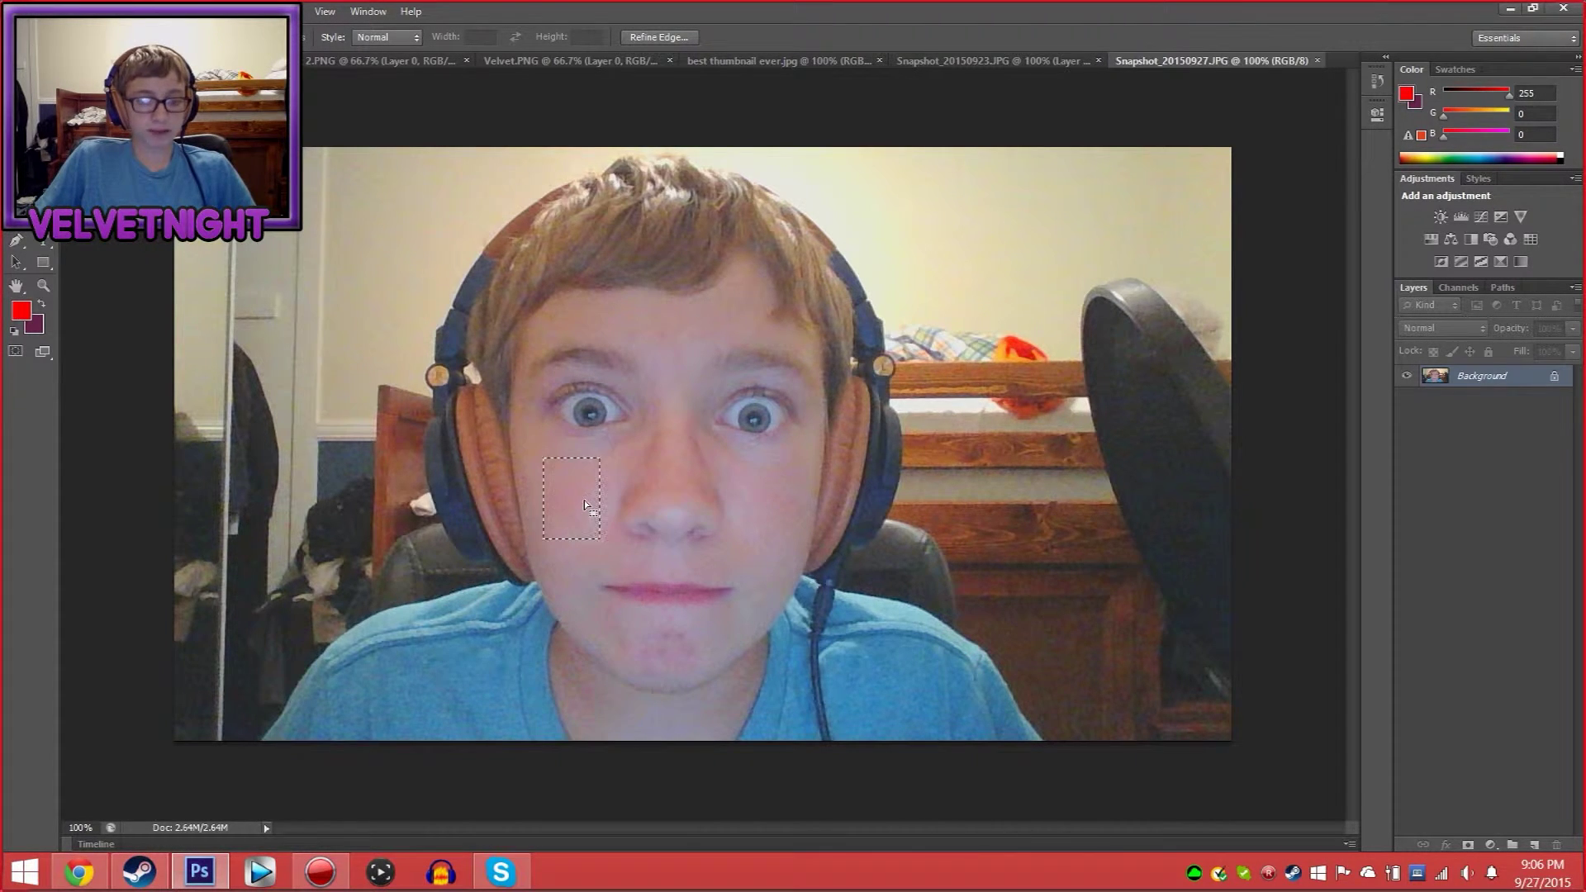
pyautogui.hotkey('ctrl', 'c')
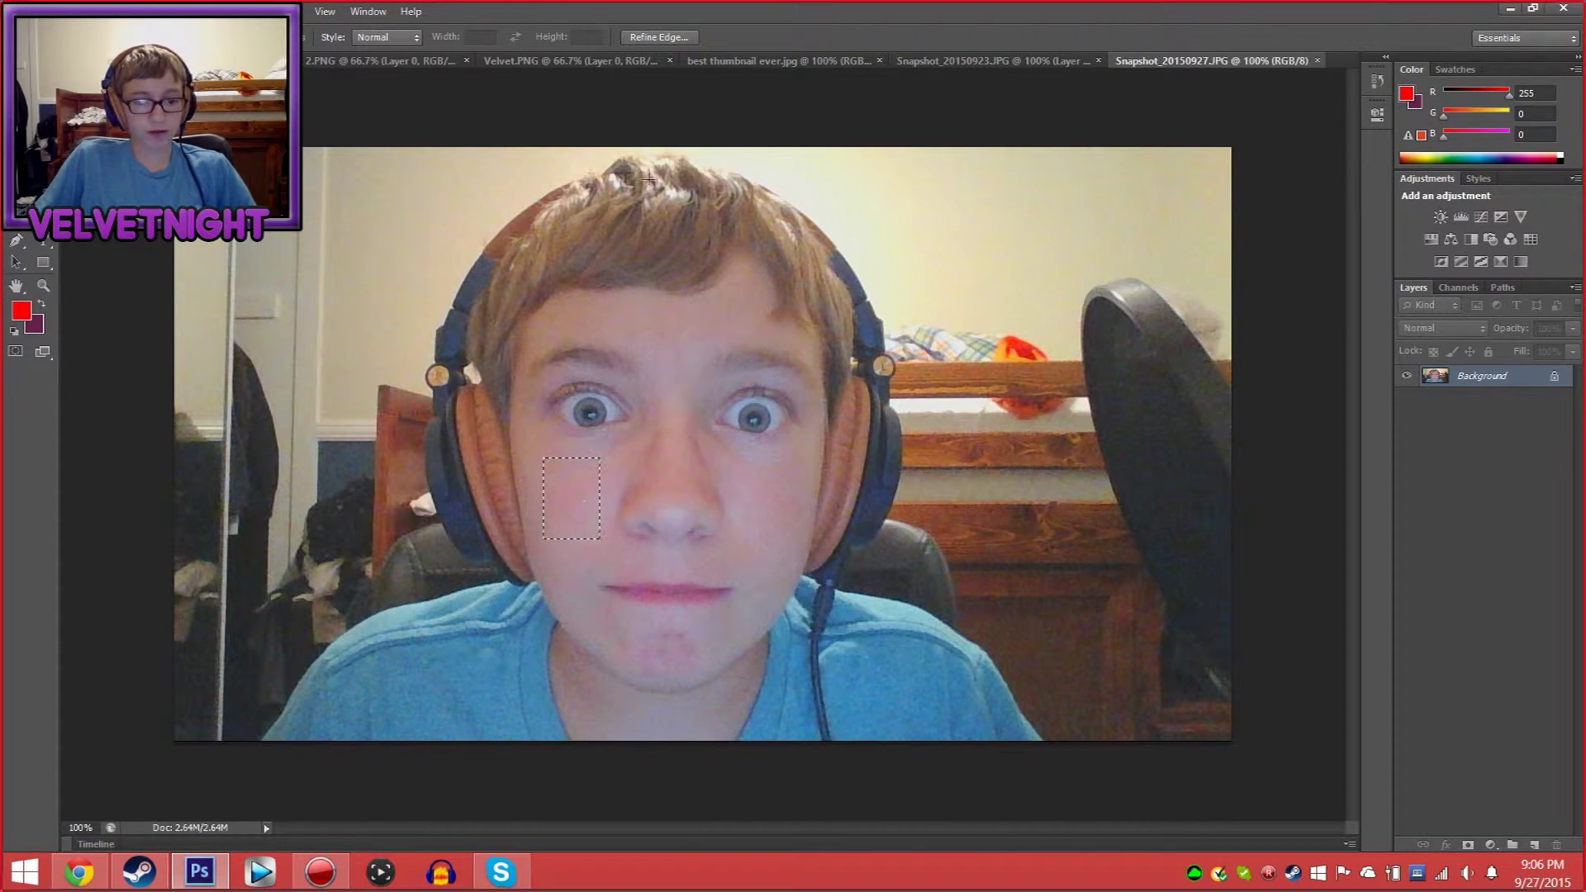
pyautogui.click(950, 60)
pyautogui.hotkey('ctrl', 'v')
pyautogui.hotkey('ctrl', 'v')
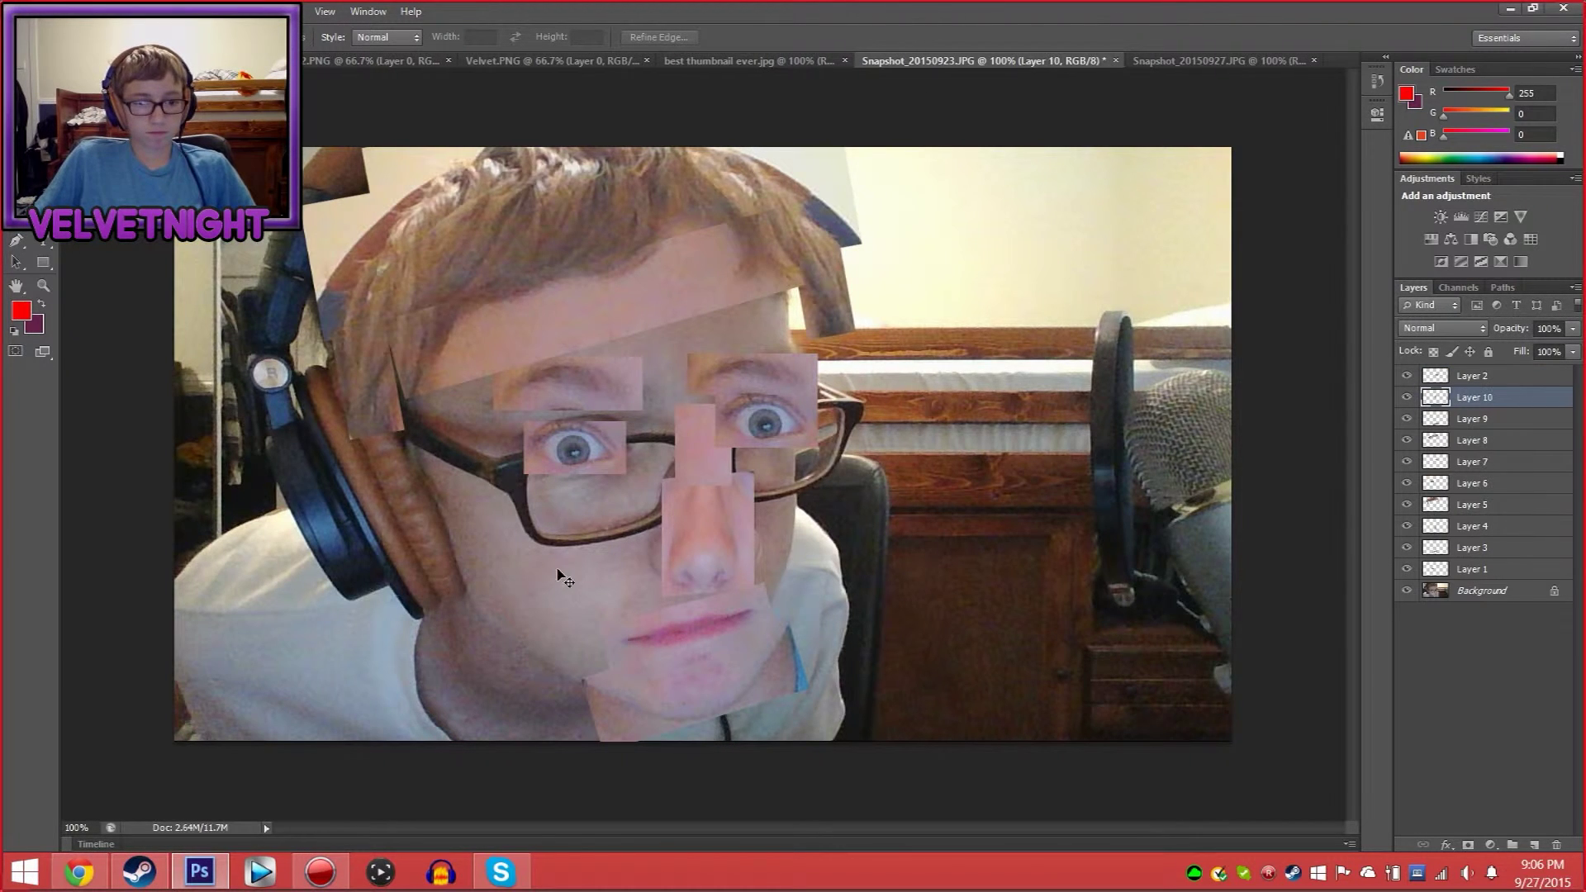
# Move the pasted skin patch down onto the cheek and rotate it into place
pyautogui.press('v')
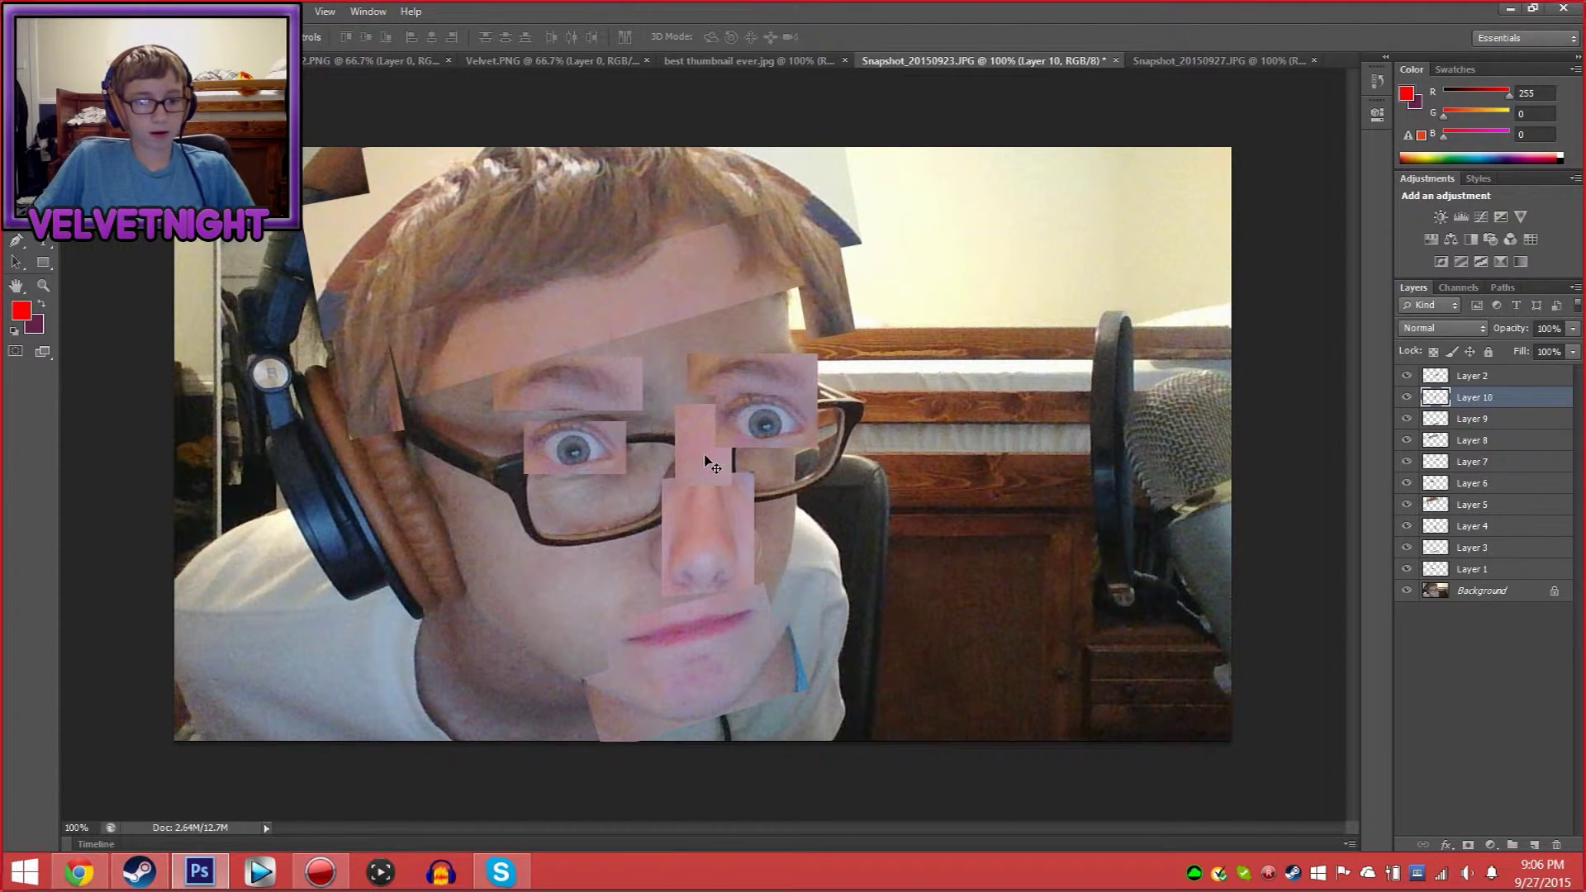
pyautogui.moveTo(705, 455); pyautogui.dragTo(564, 555)
pyautogui.hotkey('ctrl', 't')
pyautogui.press('v')
pyautogui.press('Return')
# Paste another skin patch, then rotate, enlarge and stretch it leftward over the glasses
pyautogui.hotkey('ctrl', 'v')
pyautogui.hotkey('ctrl', 't')
pyautogui.moveTo(625, 464); pyautogui.dragTo(655, 441)
pyautogui.moveTo(554, 510); pyautogui.dragTo(534, 514)
pyautogui.press('Return')
# Paste three more skin patches over the right lens and the left lens
pyautogui.hotkey('ctrl', 'v')
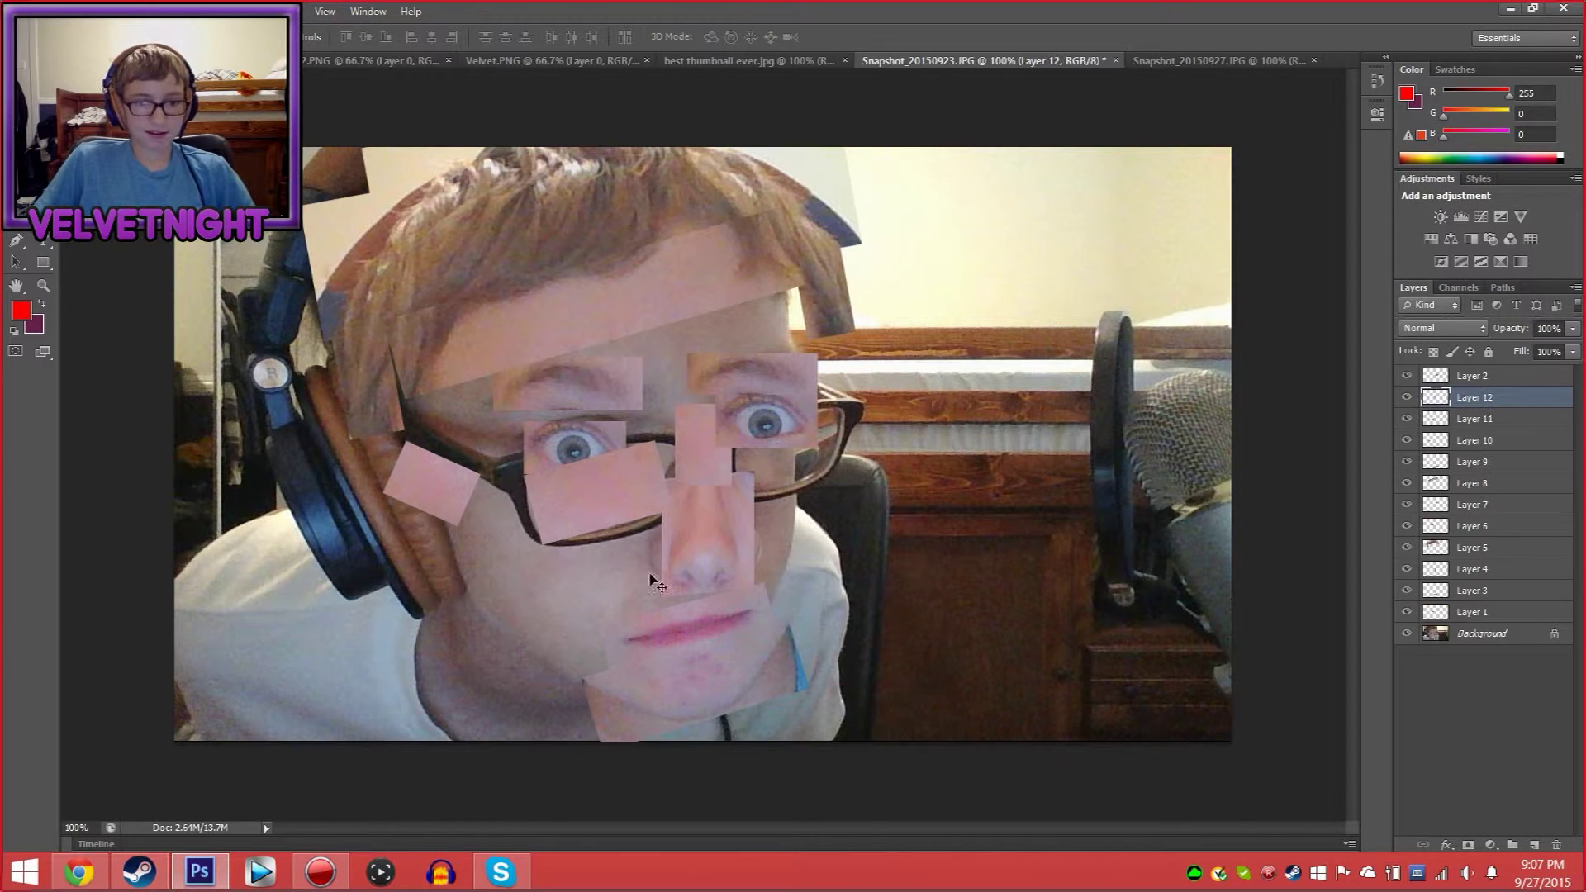
pyautogui.moveTo(690, 448); pyautogui.dragTo(842, 405)
pyautogui.hotkey('ctrl', 't')
pyautogui.press('Return')
pyautogui.hotkey('ctrl', 'v')
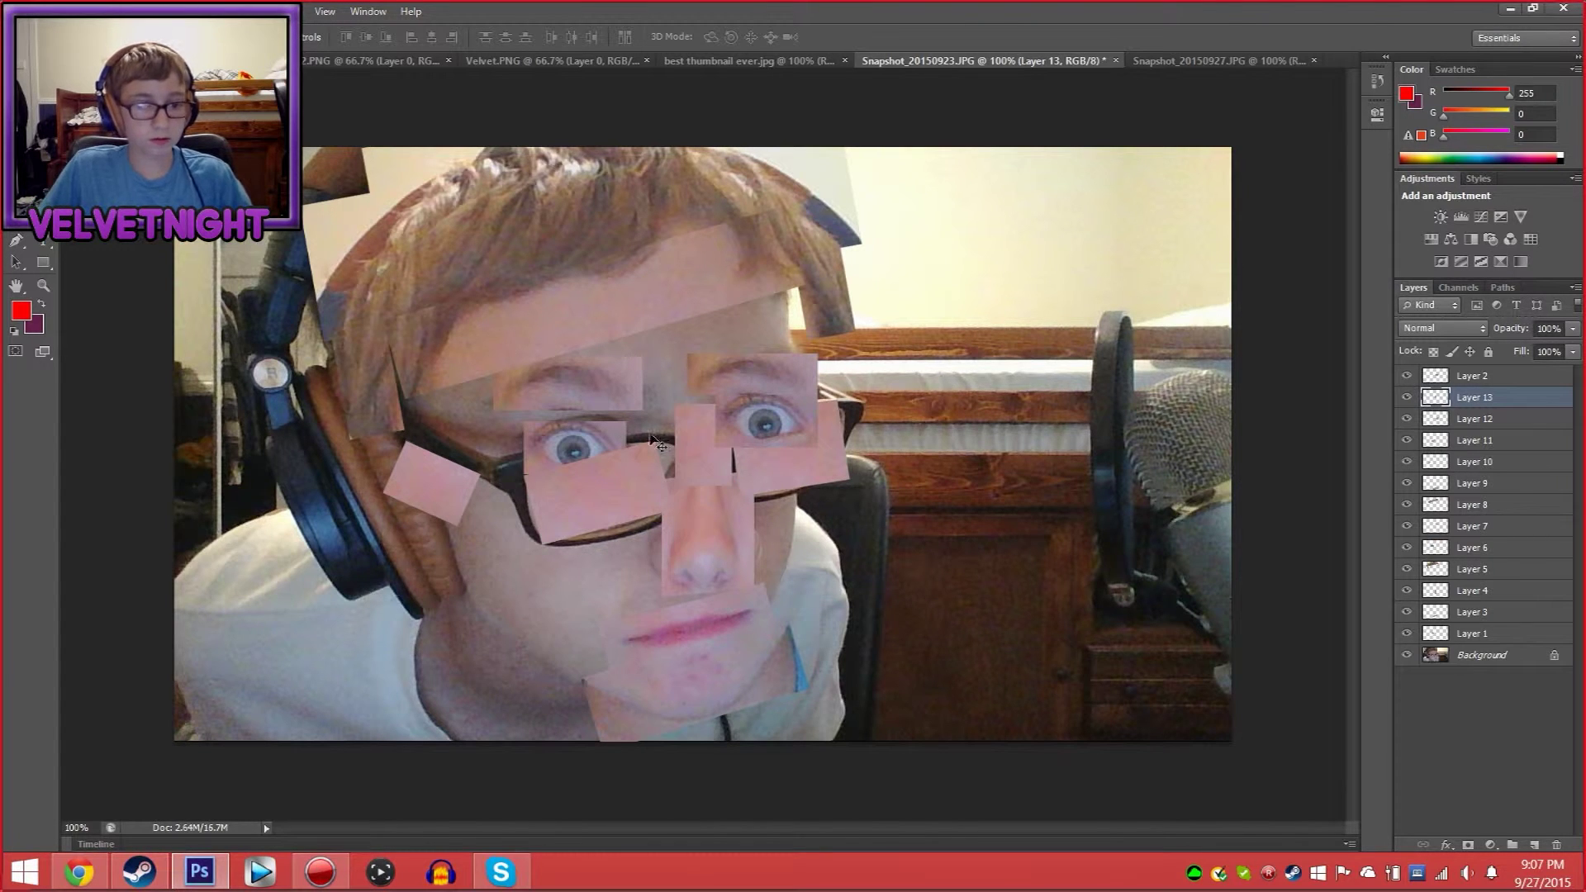
pyautogui.moveTo(657, 443); pyautogui.dragTo(442, 513)
pyautogui.hotkey('ctrl', 'v')
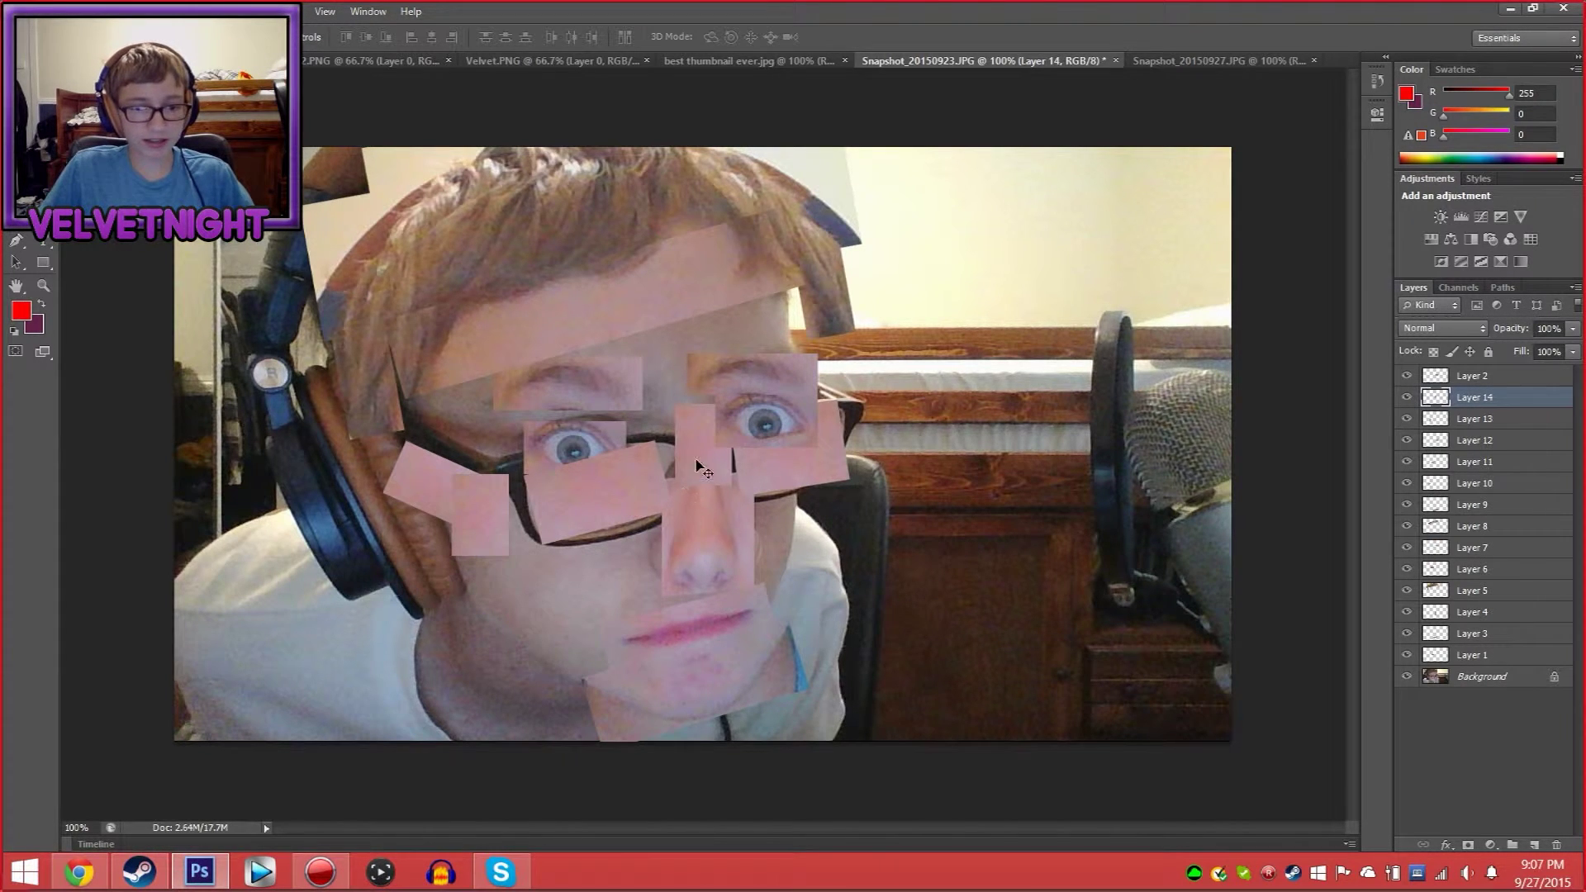
pyautogui.moveTo(696, 465); pyautogui.dragTo(531, 591)
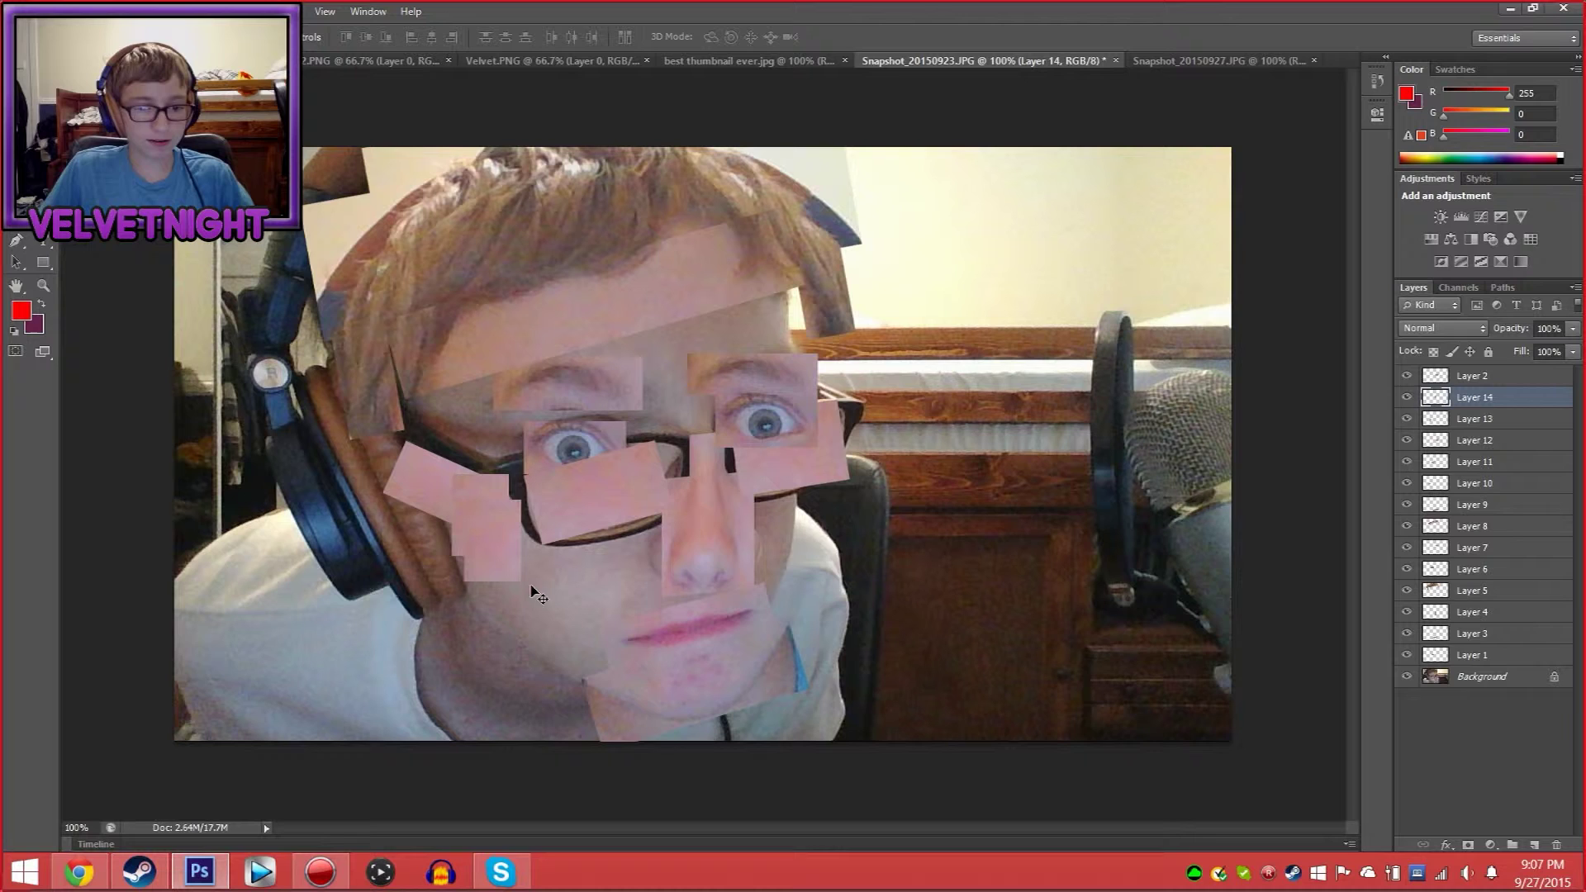
# Paste five skin patches across the left cheek below the lens, transforming the last one
pyautogui.hotkey('ctrl', 'v')
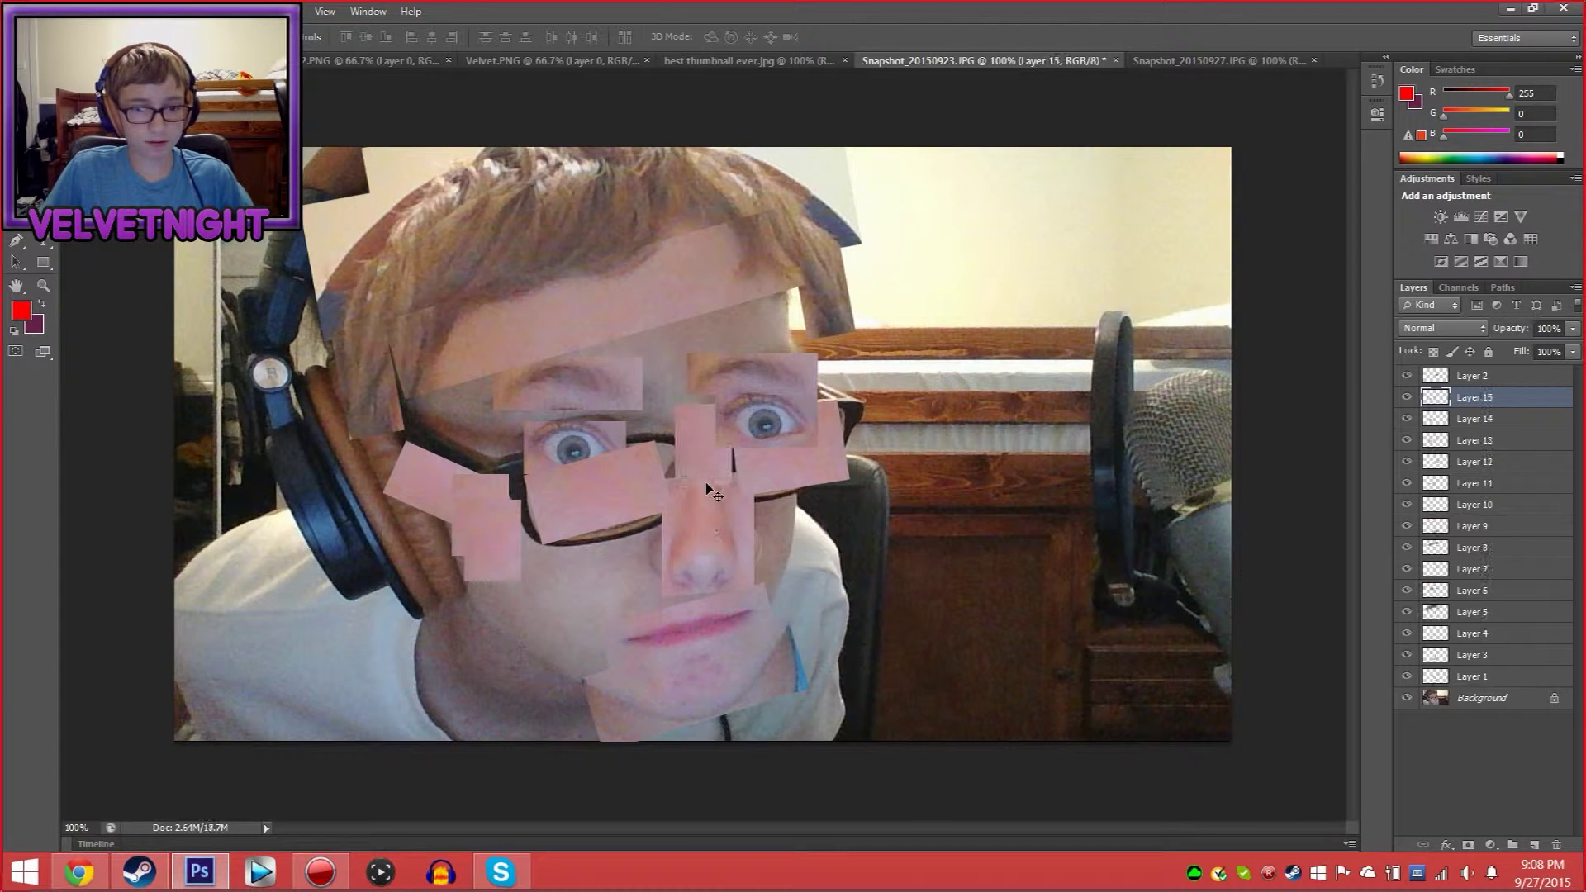
pyautogui.moveTo(703, 542); pyautogui.dragTo(514, 570)
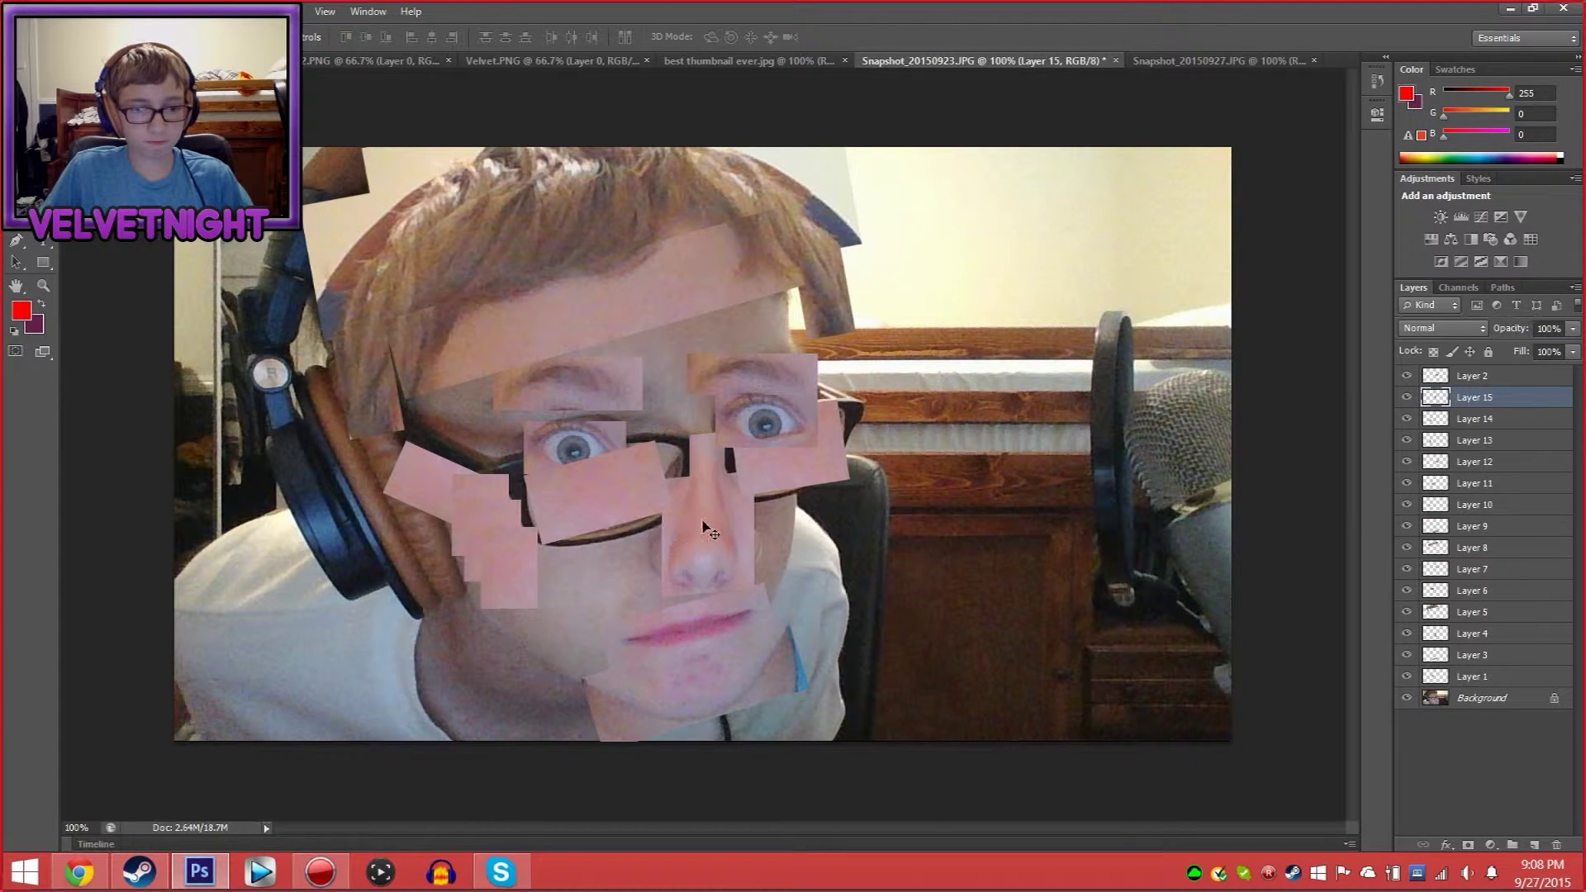
pyautogui.hotkey('ctrl', 'v')
pyautogui.moveTo(724, 499); pyautogui.dragTo(587, 572)
pyautogui.hotkey('ctrl', 'v')
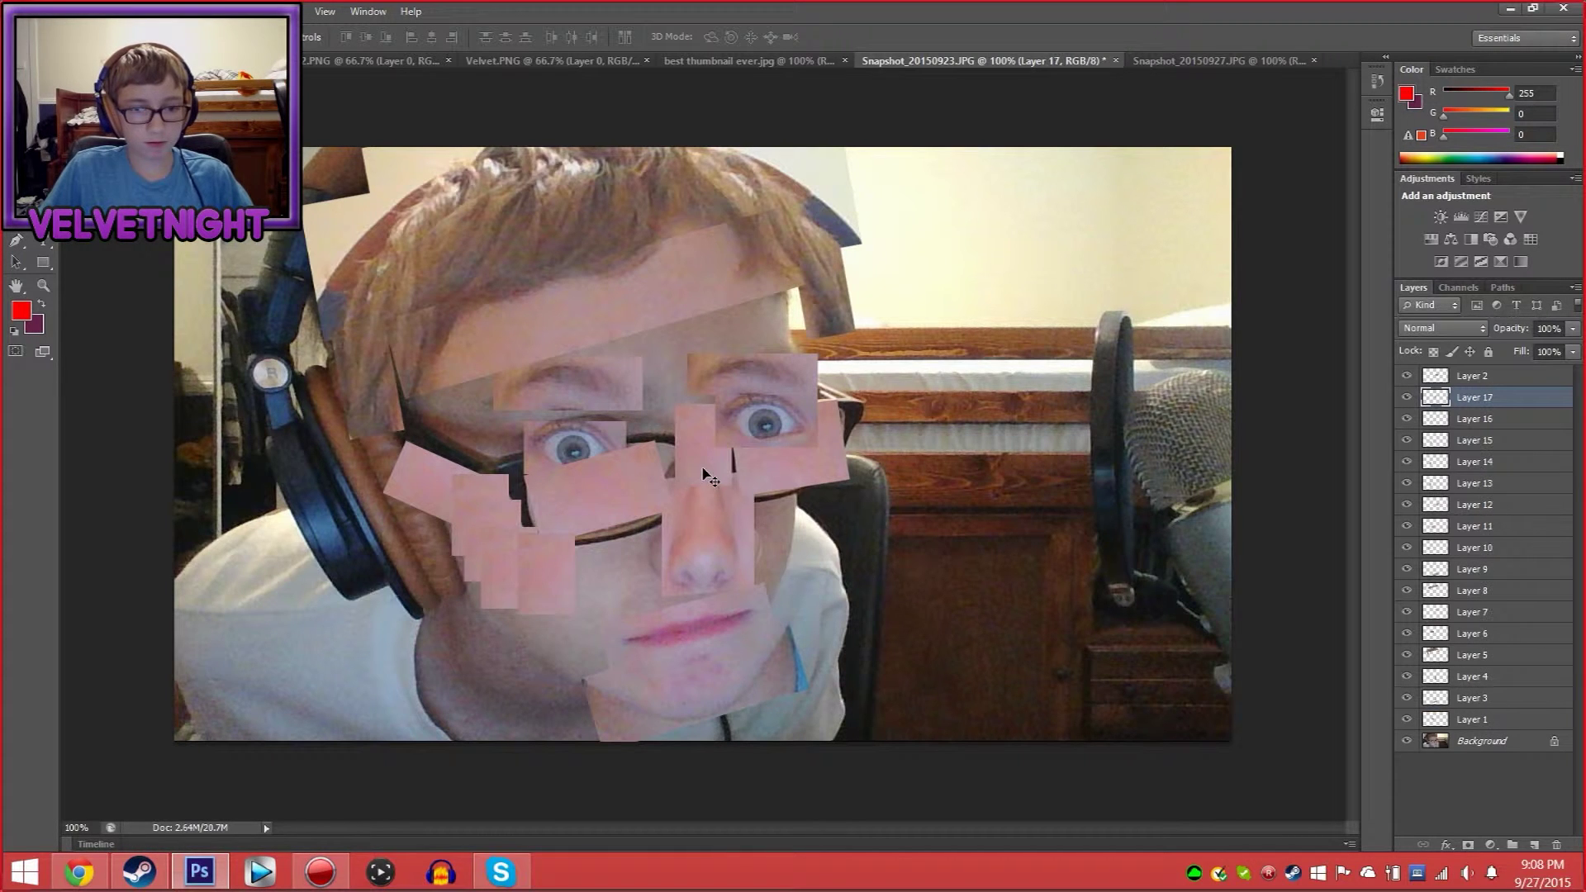
pyautogui.moveTo(698, 496); pyautogui.dragTo(599, 592)
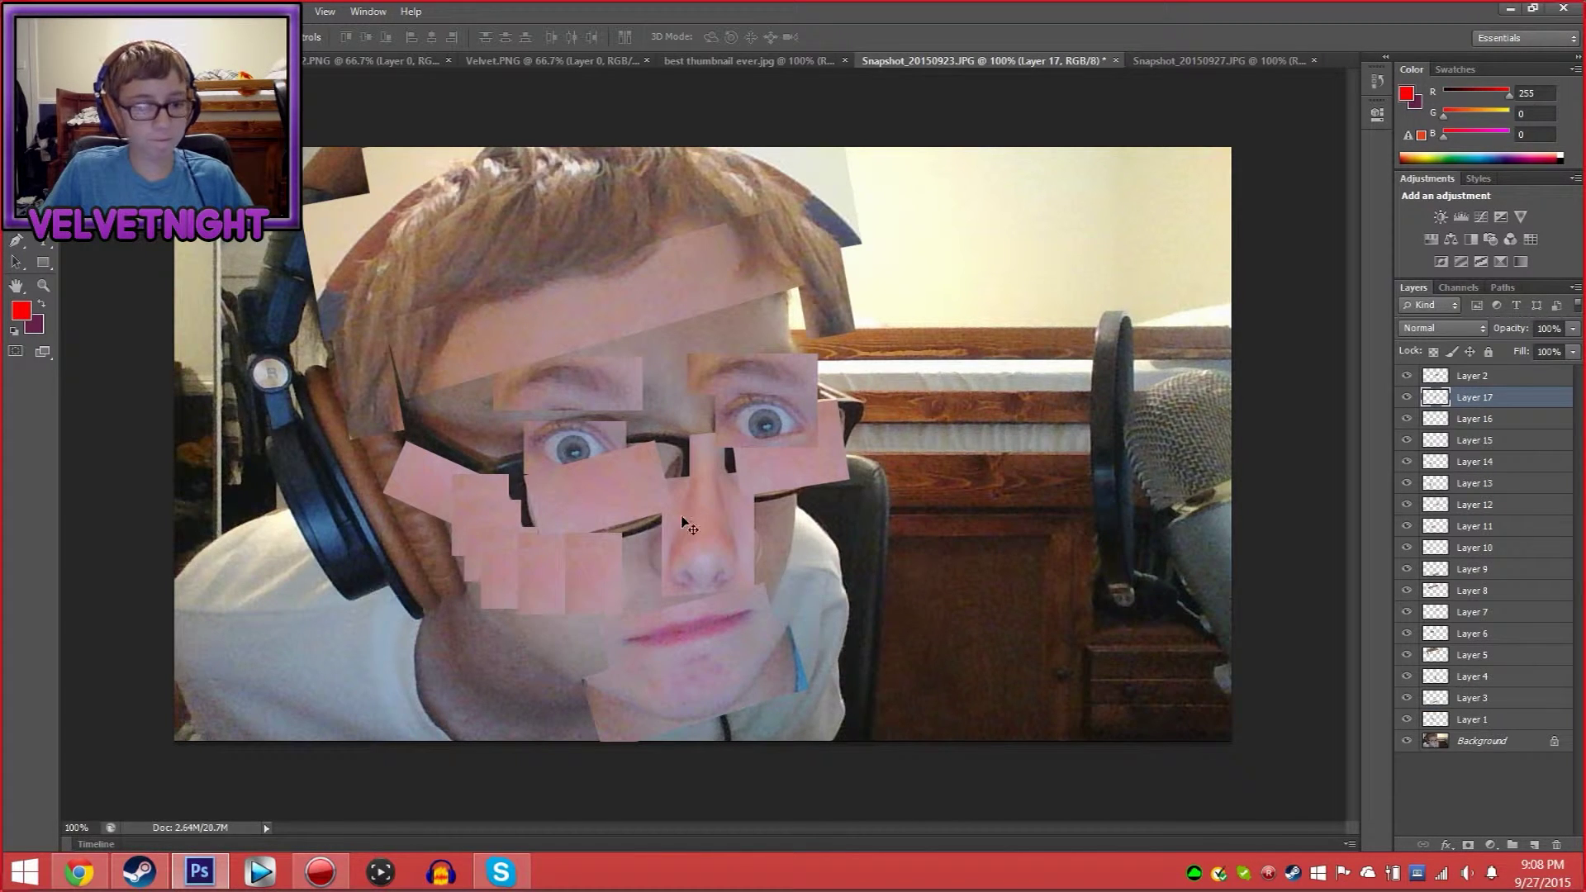
pyautogui.hotkey('ctrl', 'v')
pyautogui.moveTo(693, 493); pyautogui.dragTo(644, 574)
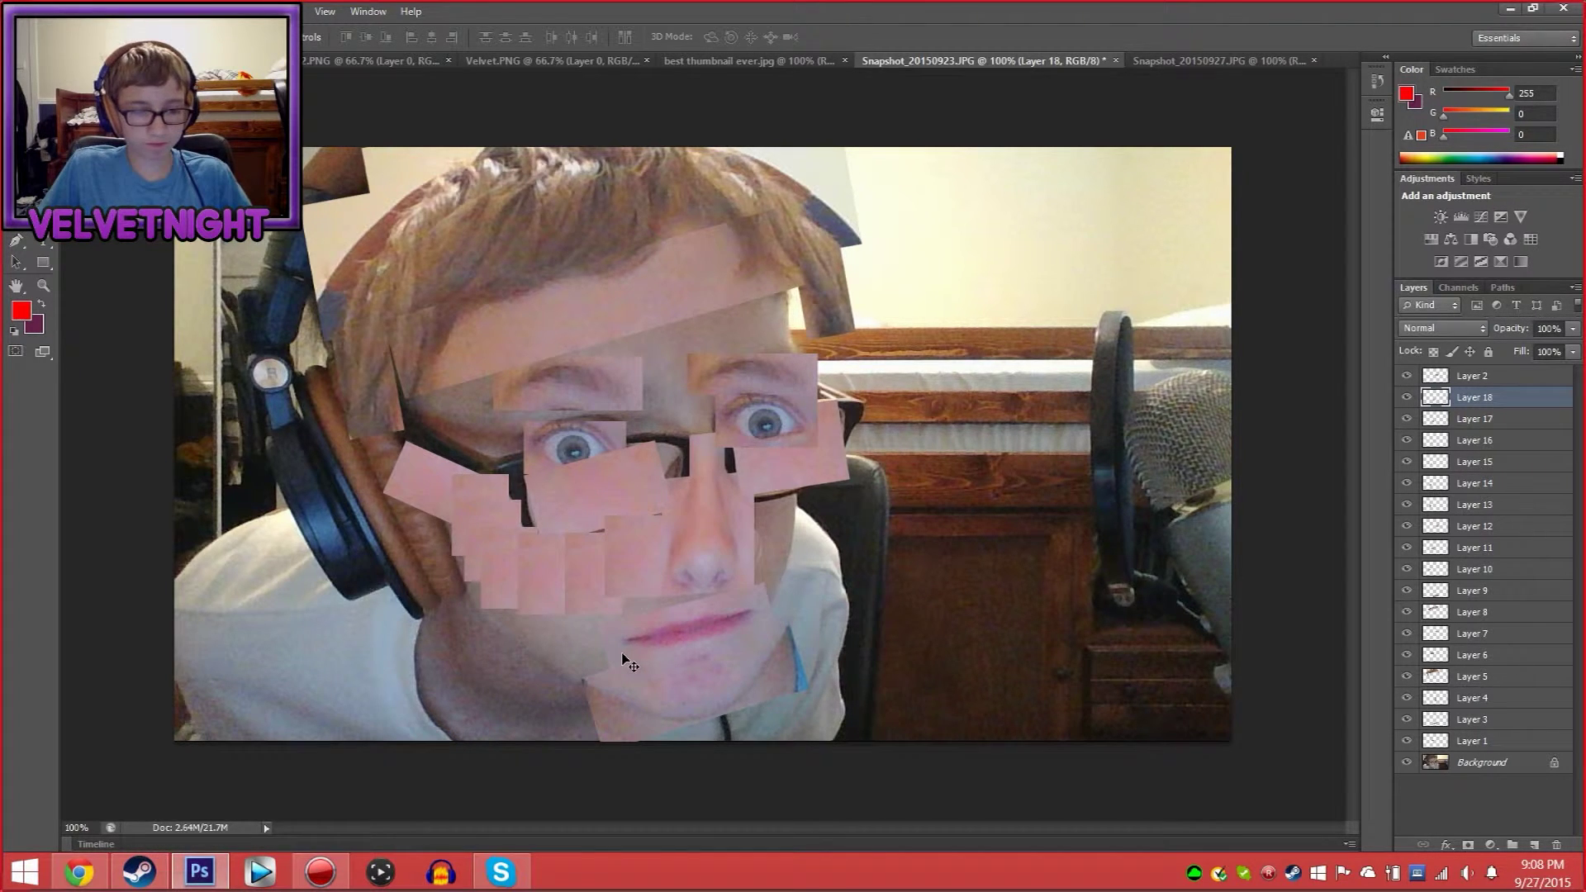
pyautogui.hotkey('ctrl', 'v')
pyautogui.moveTo(694, 471); pyautogui.dragTo(629, 517)
pyautogui.hotkey('ctrl', 't')
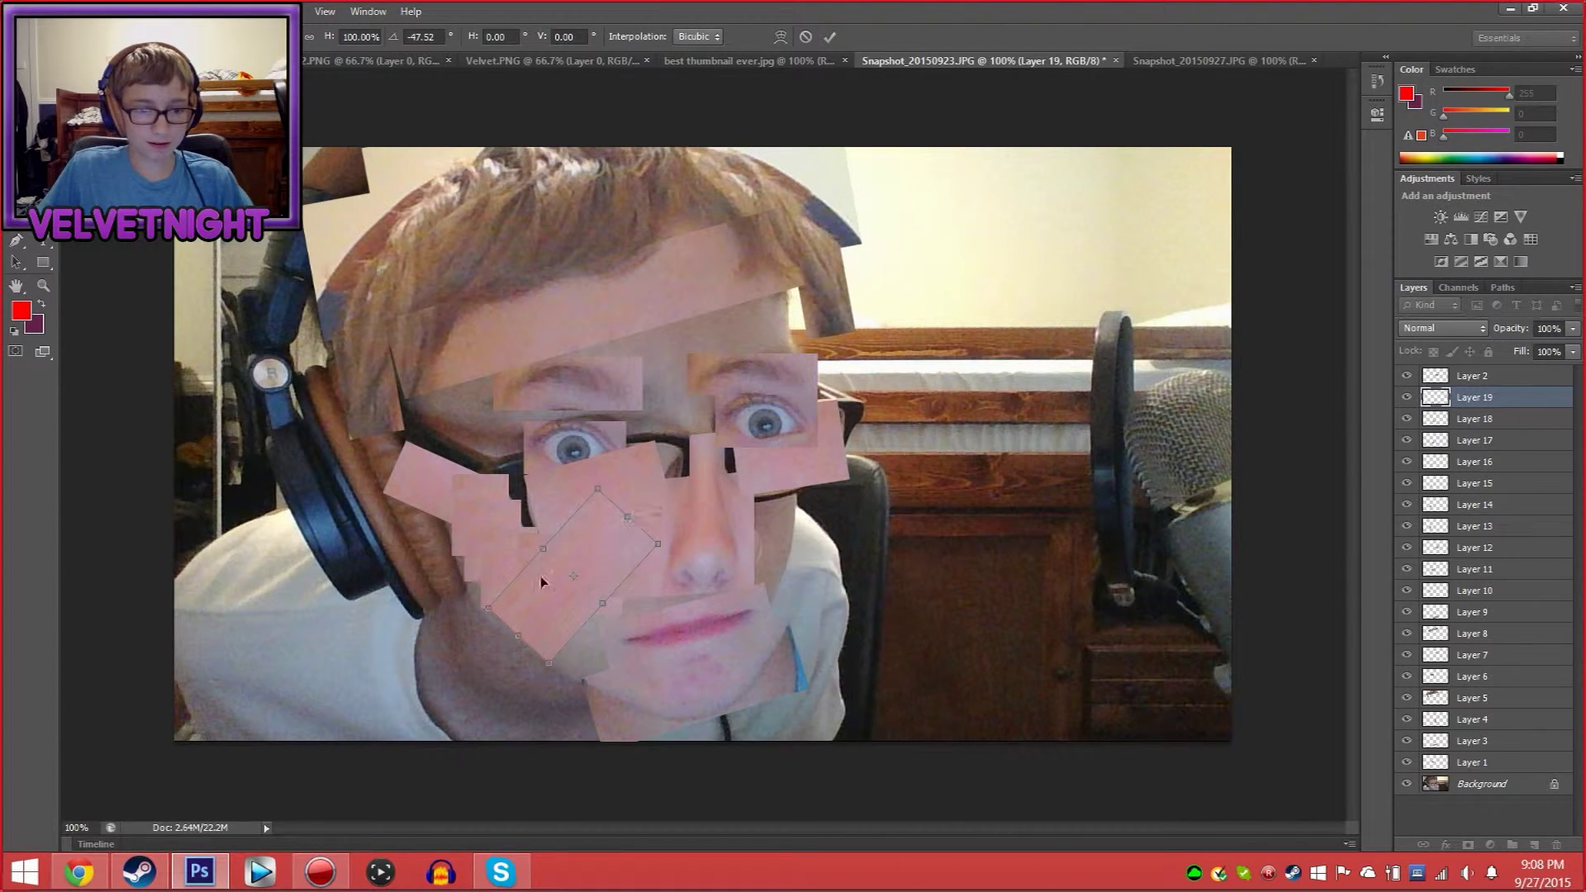
pyautogui.press('Return')
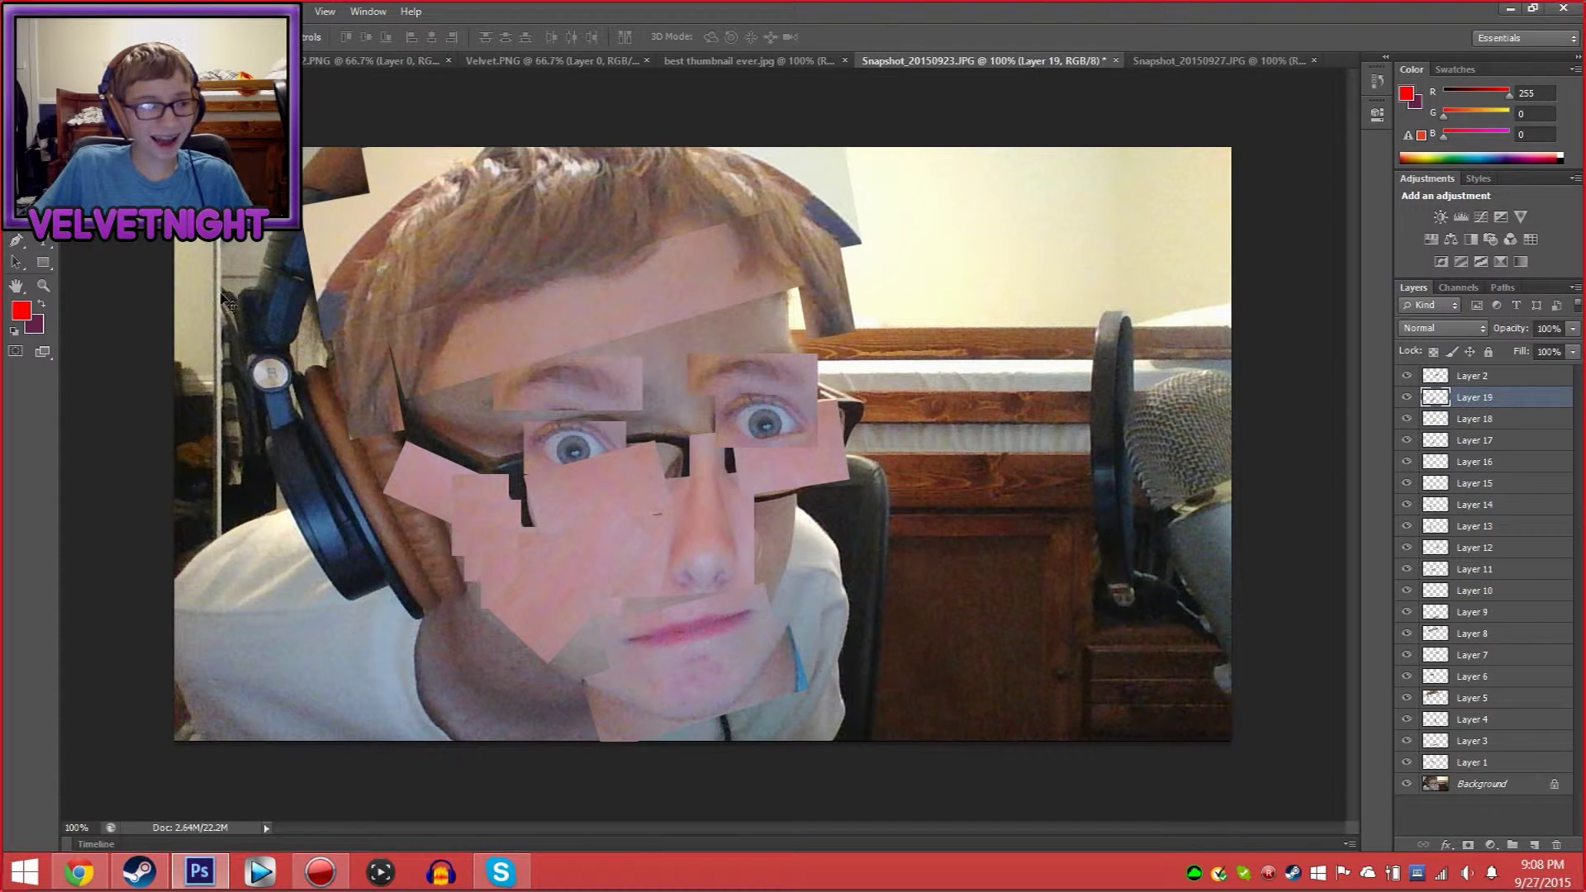
# Add a rotated skin patch beside the mouth and a narrowed patch right of the nose
pyautogui.hotkey('ctrl', 'v')
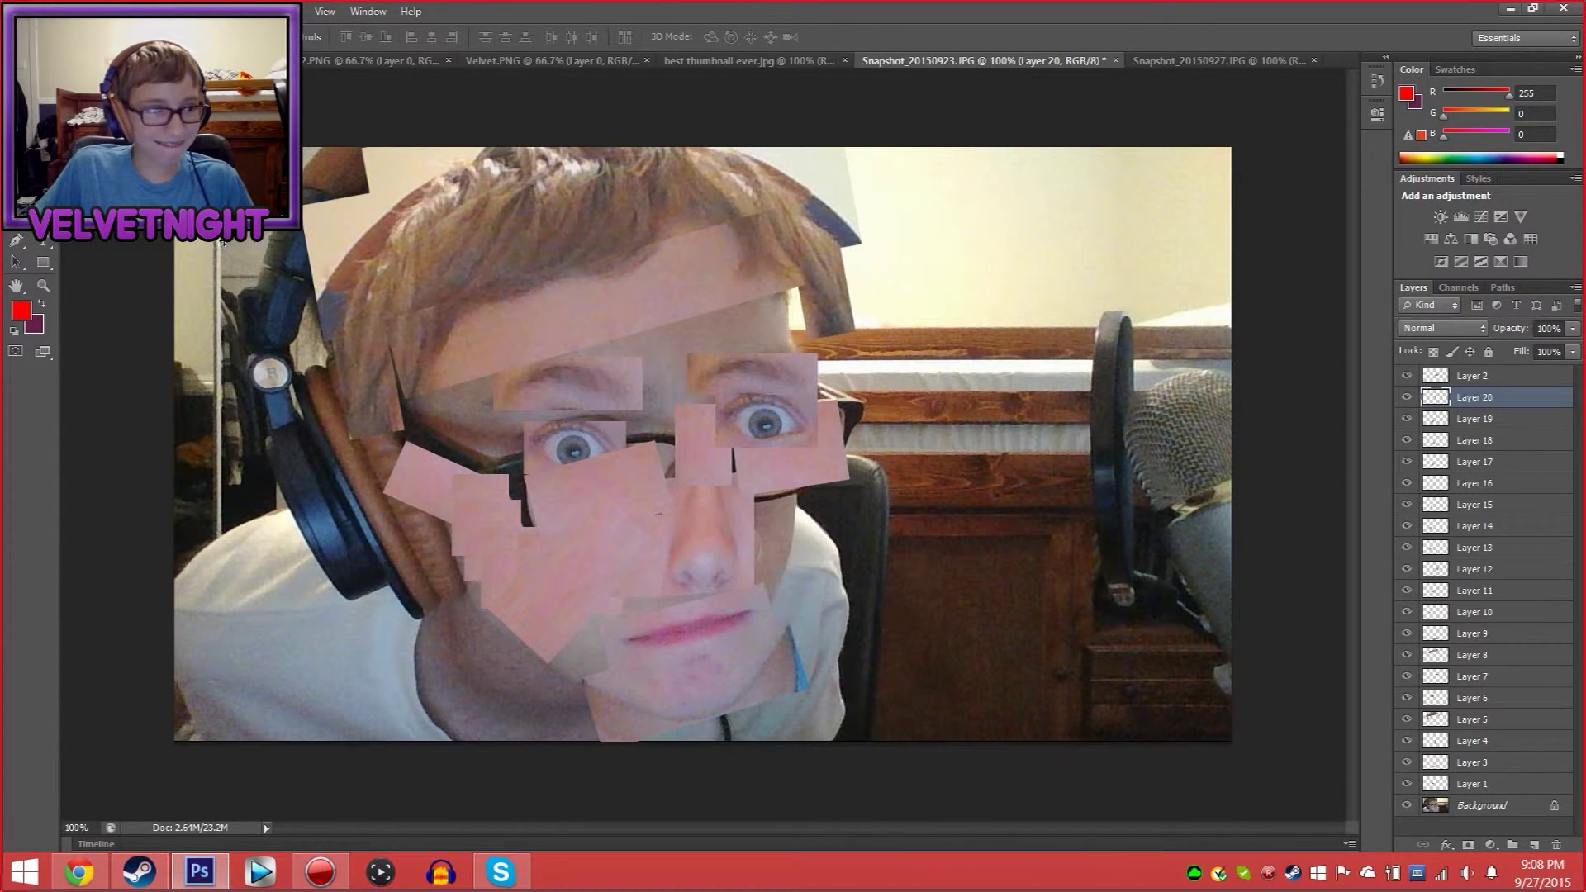
pyautogui.moveTo(674, 462); pyautogui.dragTo(587, 659)
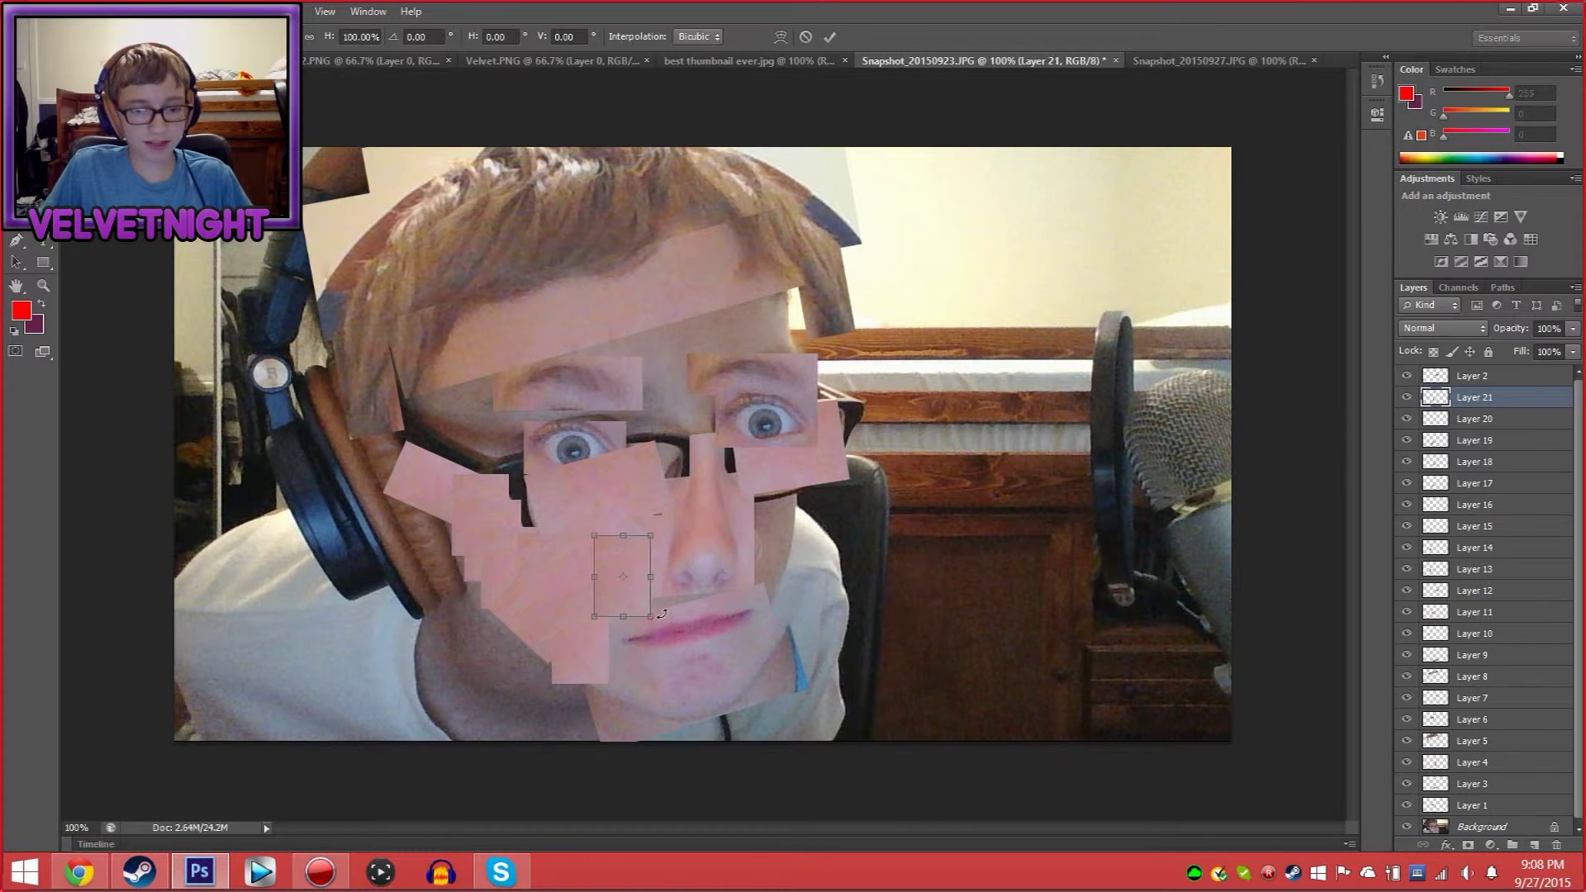
pyautogui.moveTo(663, 618); pyautogui.dragTo(576, 623)
pyautogui.moveTo(613, 562); pyautogui.dragTo(628, 588)
pyautogui.press('Return')
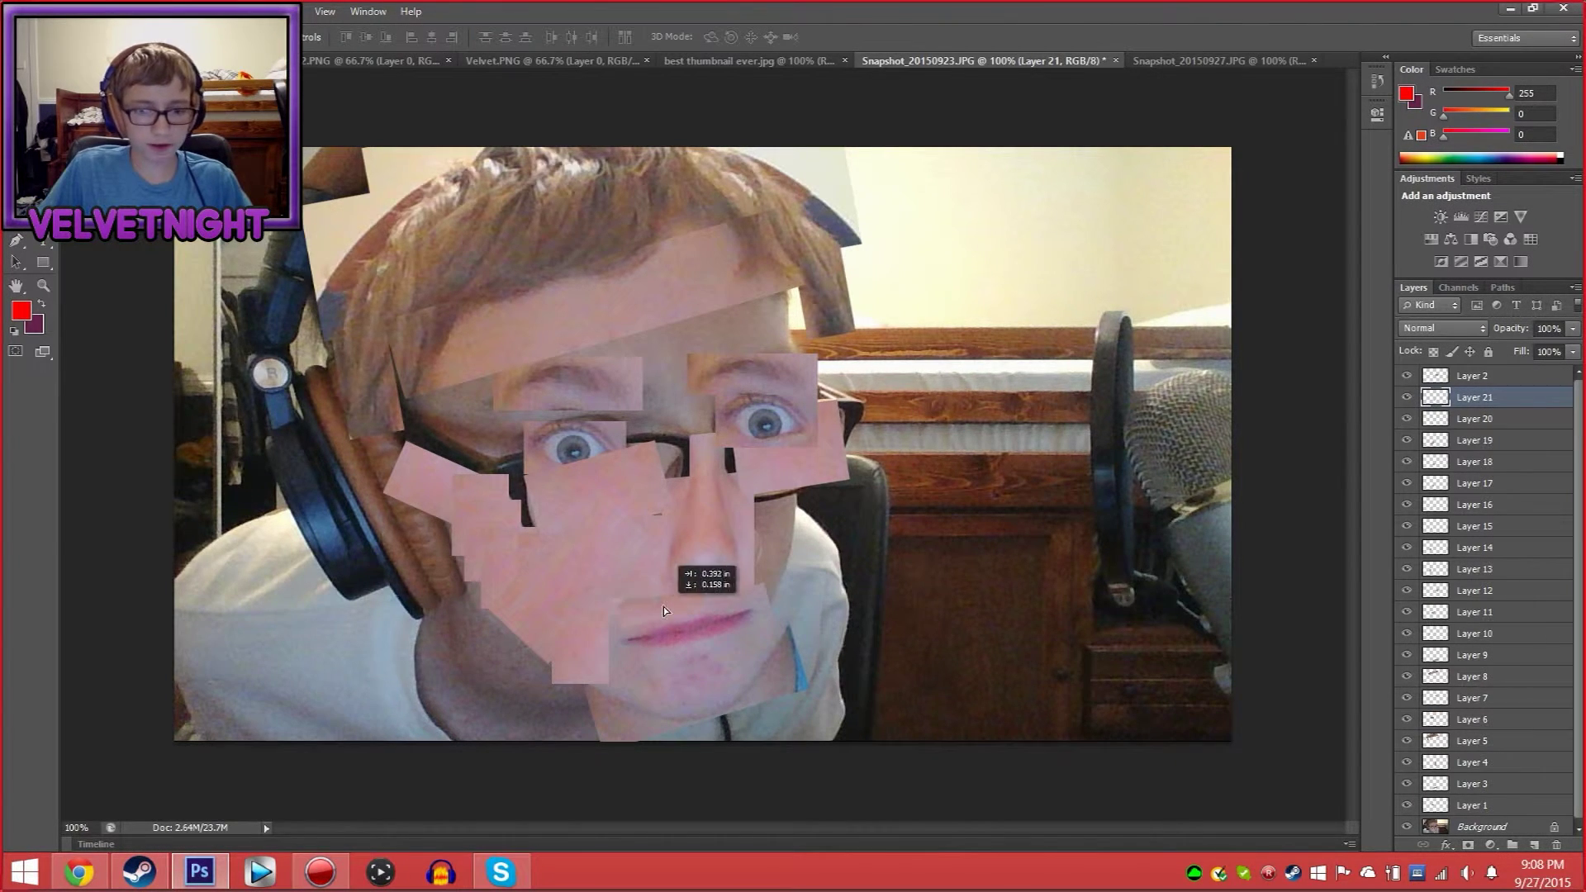
pyautogui.hotkey('ctrl', 'v')
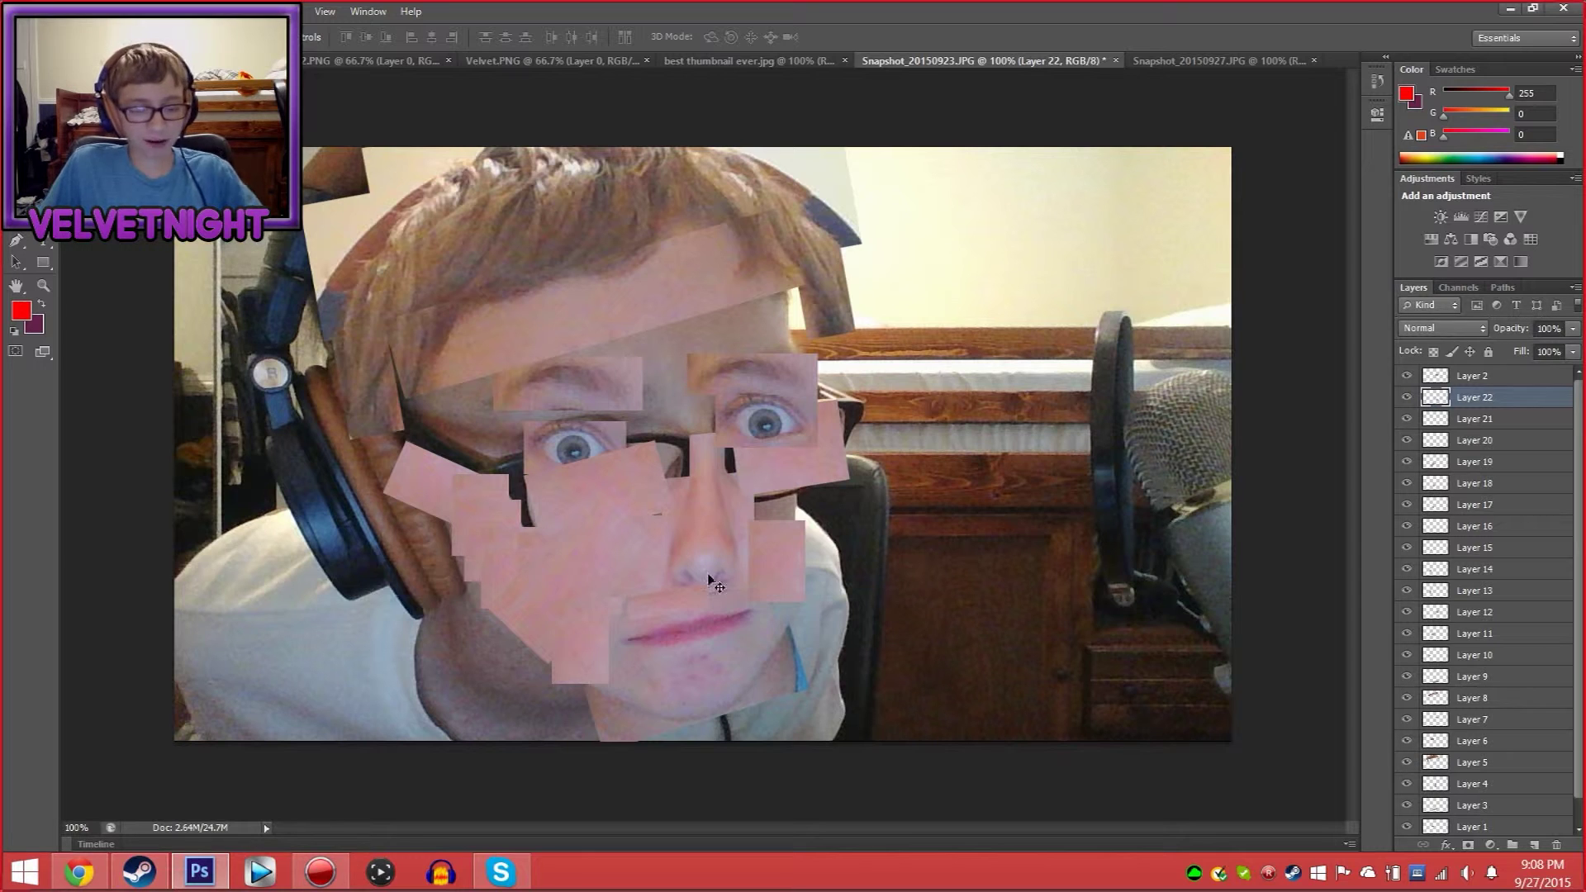
pyautogui.hotkey('ctrl', 't')
pyautogui.moveTo(805, 561); pyautogui.dragTo(790, 561)
pyautogui.press('Return')
# Place skin patches beside the nose, between the eyebrows and low on the forehead
pyautogui.hotkey('ctrl', 'v')
pyautogui.moveTo(695, 446); pyautogui.dragTo(773, 525)
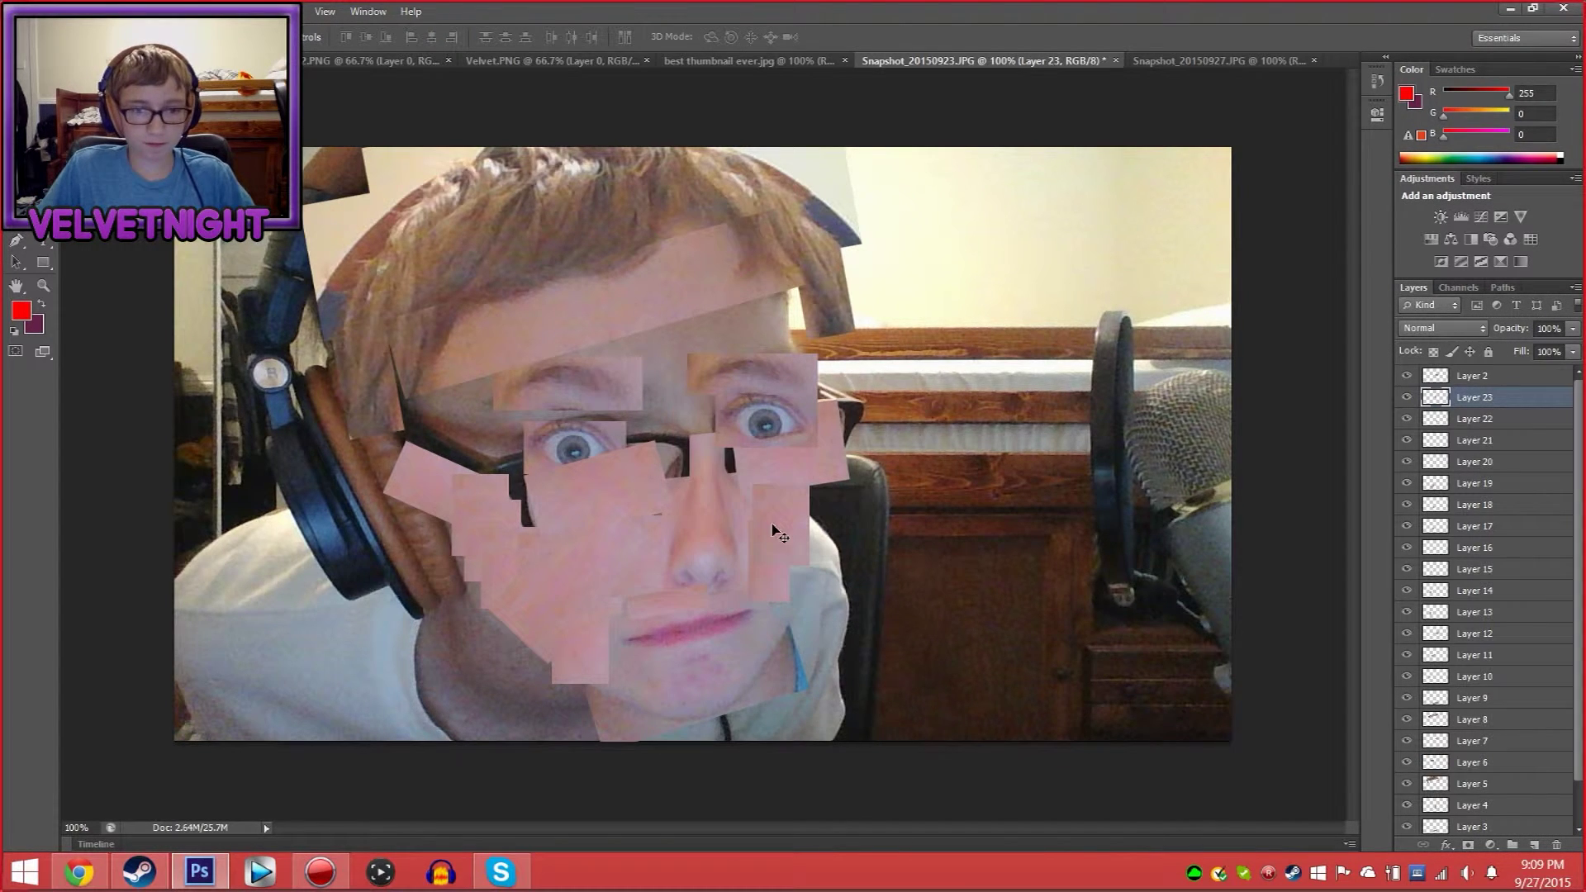
pyautogui.hotkey('ctrl', 'v')
pyautogui.moveTo(709, 440); pyautogui.dragTo(643, 362)
pyautogui.hotkey('ctrl', 'v')
pyautogui.hotkey('ctrl', 'v')
pyautogui.hotkey('ctrl', 'v')
pyautogui.hotkey('ctrl', 'v')
pyautogui.hotkey('ctrl', 'v')
pyautogui.hotkey('ctrl', 'v')
pyautogui.hotkey('ctrl', 'v')
pyautogui.moveTo(695, 468); pyautogui.dragTo(504, 430)
pyautogui.hotkey('ctrl', 'v')
pyautogui.hotkey('ctrl', 'v')
pyautogui.hotkey('ctrl', 'v')
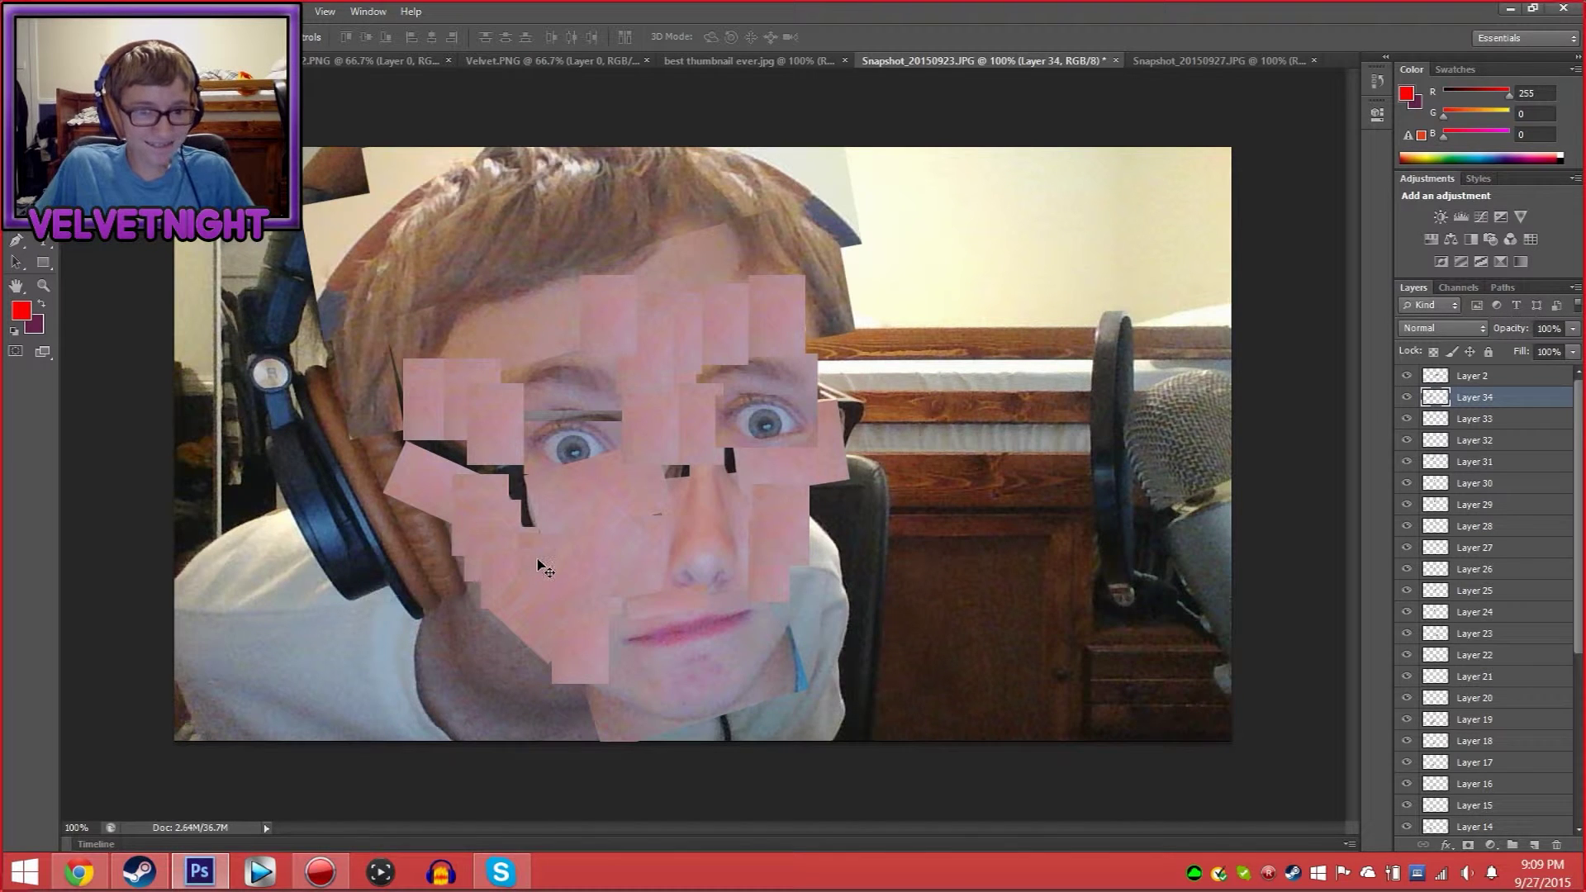
# Paste a patch over the left cheek and a rotated patch over the nose bridge
pyautogui.hotkey('ctrl', 'v')
pyautogui.moveTo(713, 461); pyautogui.dragTo(529, 485)
pyautogui.hotkey('ctrl', 'v')
pyautogui.hotkey('ctrl', 't')
pyautogui.click(16, 86)
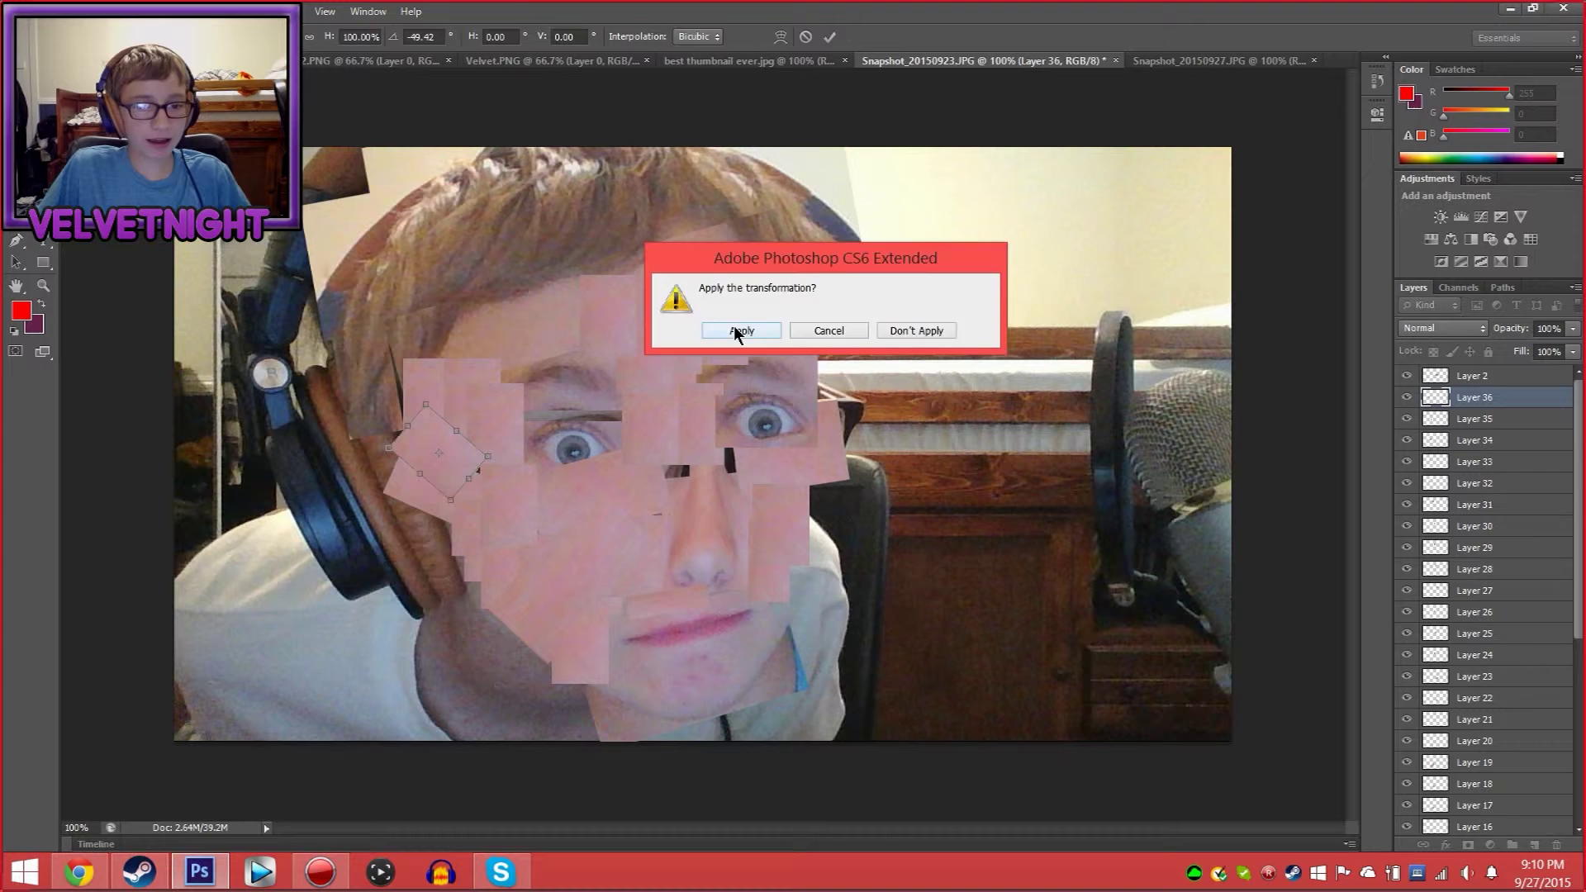
pyautogui.click(736, 330)
pyautogui.moveTo(420, 467); pyautogui.dragTo(433, 472)
# Paste more skin patches over the nose bridge and across the forehead
pyautogui.hotkey('ctrl', 'v')
pyautogui.moveTo(712, 459); pyautogui.dragTo(570, 354)
pyautogui.hotkey('ctrl', 'v')
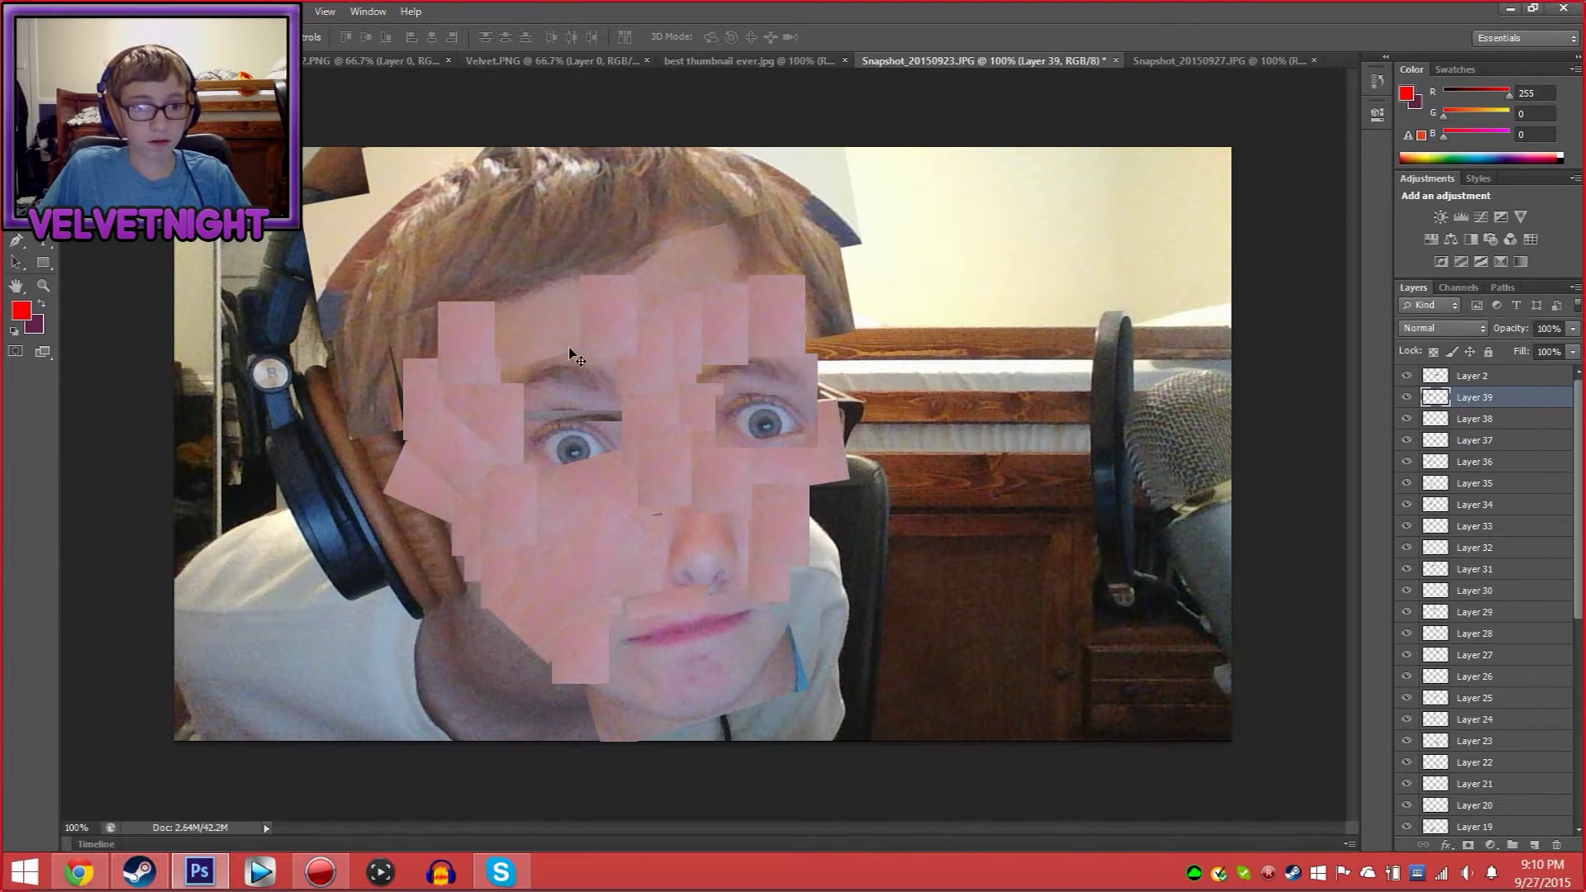
pyautogui.hotkey('ctrl', 'v')
pyautogui.moveTo(700, 443); pyautogui.dragTo(566, 326)
pyautogui.hotkey('ctrl', 'v')
pyautogui.hotkey('ctrl', 'v')
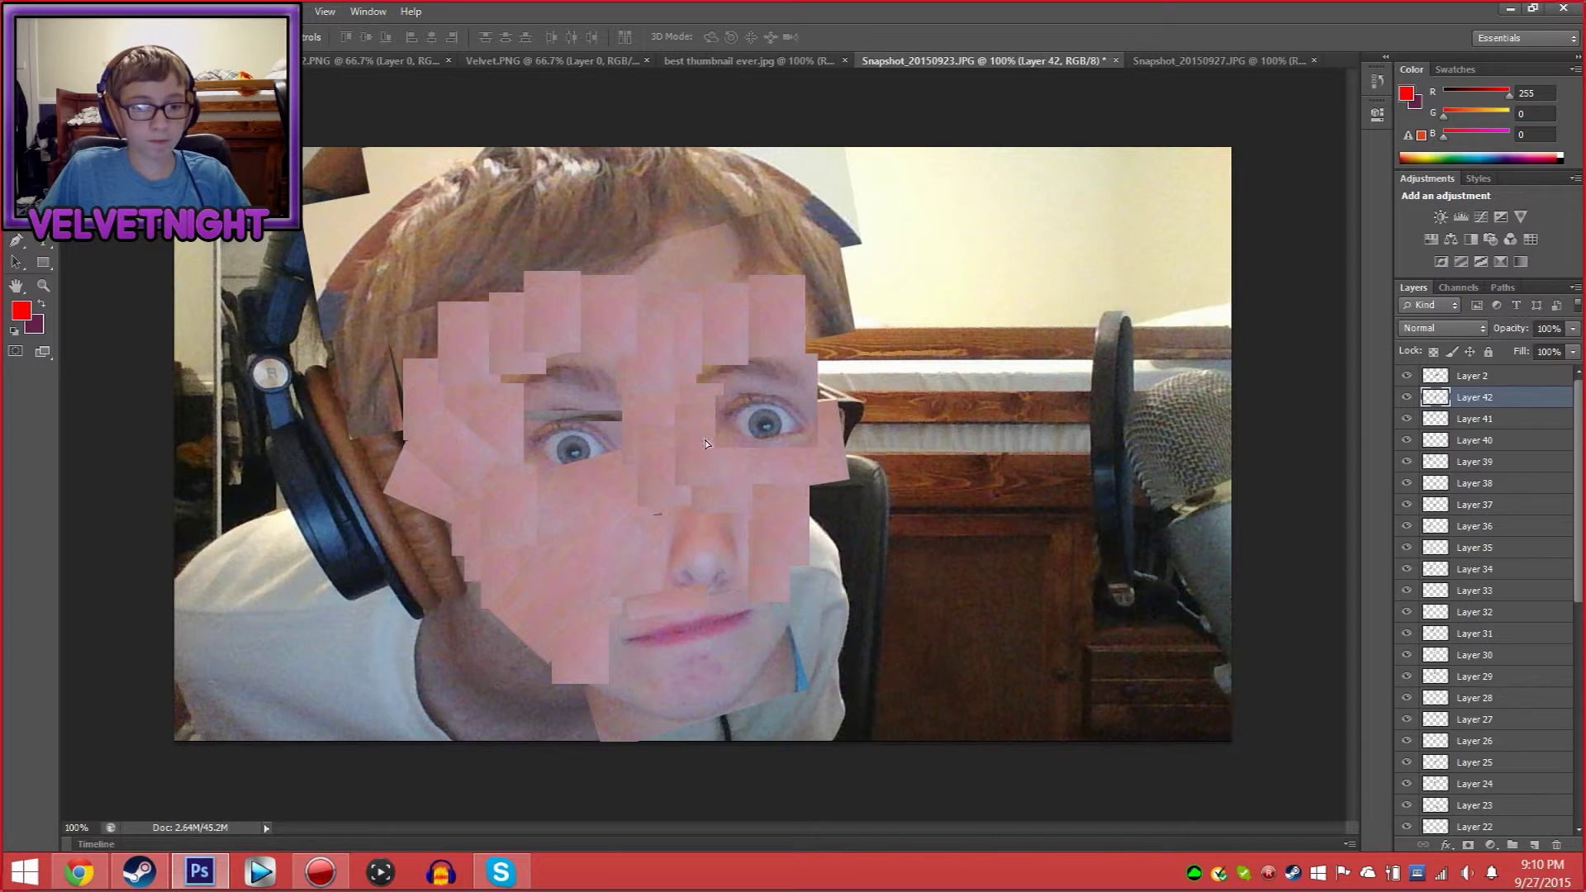
pyautogui.moveTo(706, 443); pyautogui.dragTo(855, 426)
pyautogui.hotkey('ctrl', 'v')
pyautogui.hotkey('ctrl', 'v')
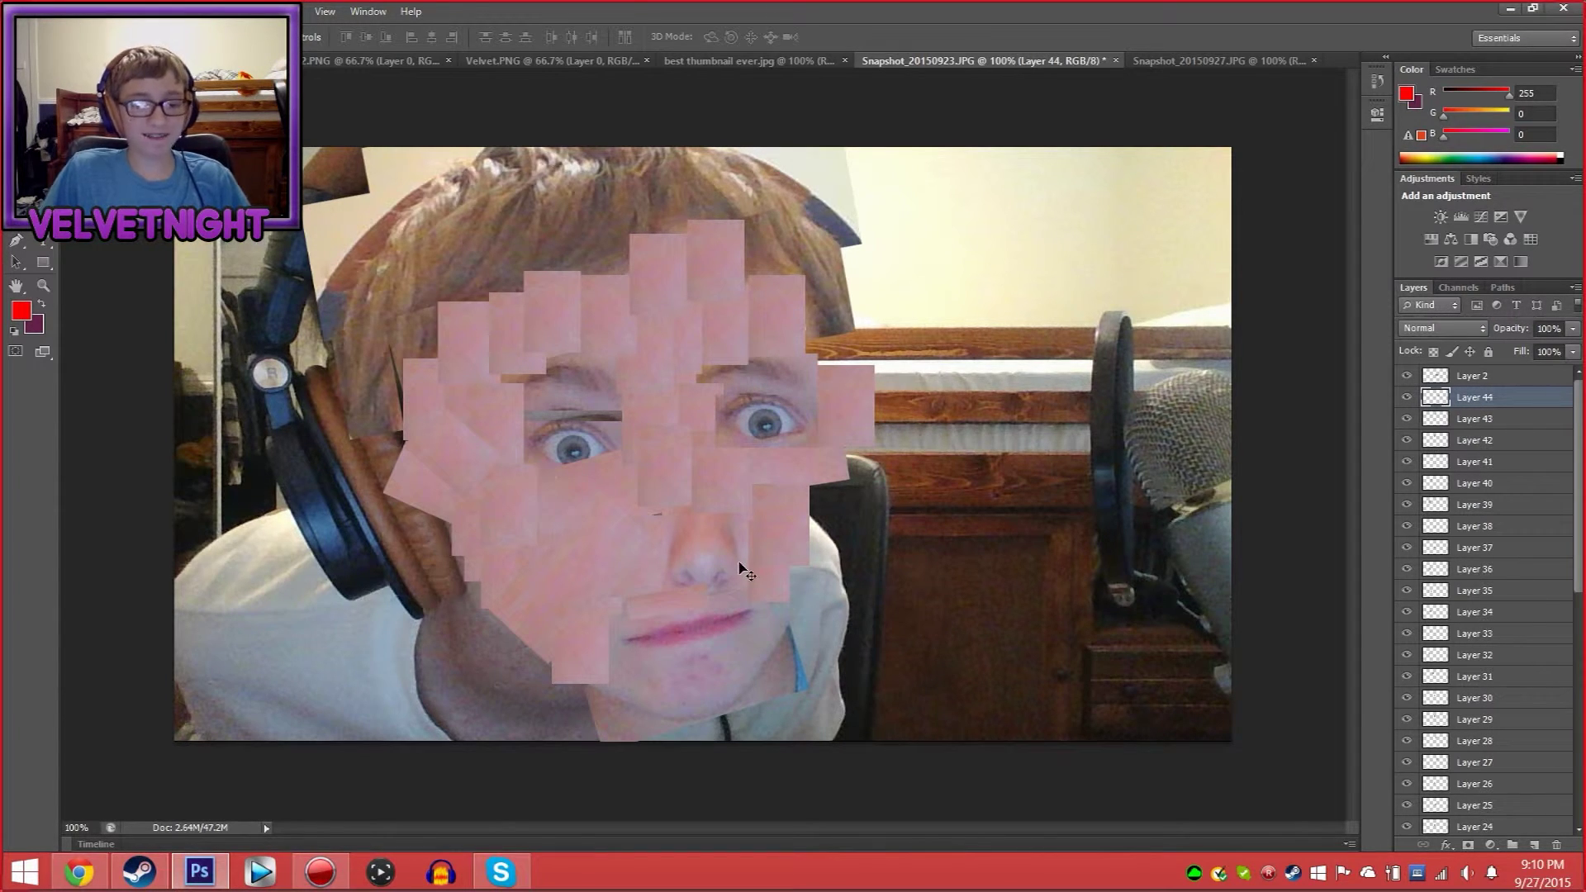
# Copy a rectangle of blue shirt from Snapshot_20150927 and paste it into the collage
pyautogui.hotkey('ctrl', 'Tab')
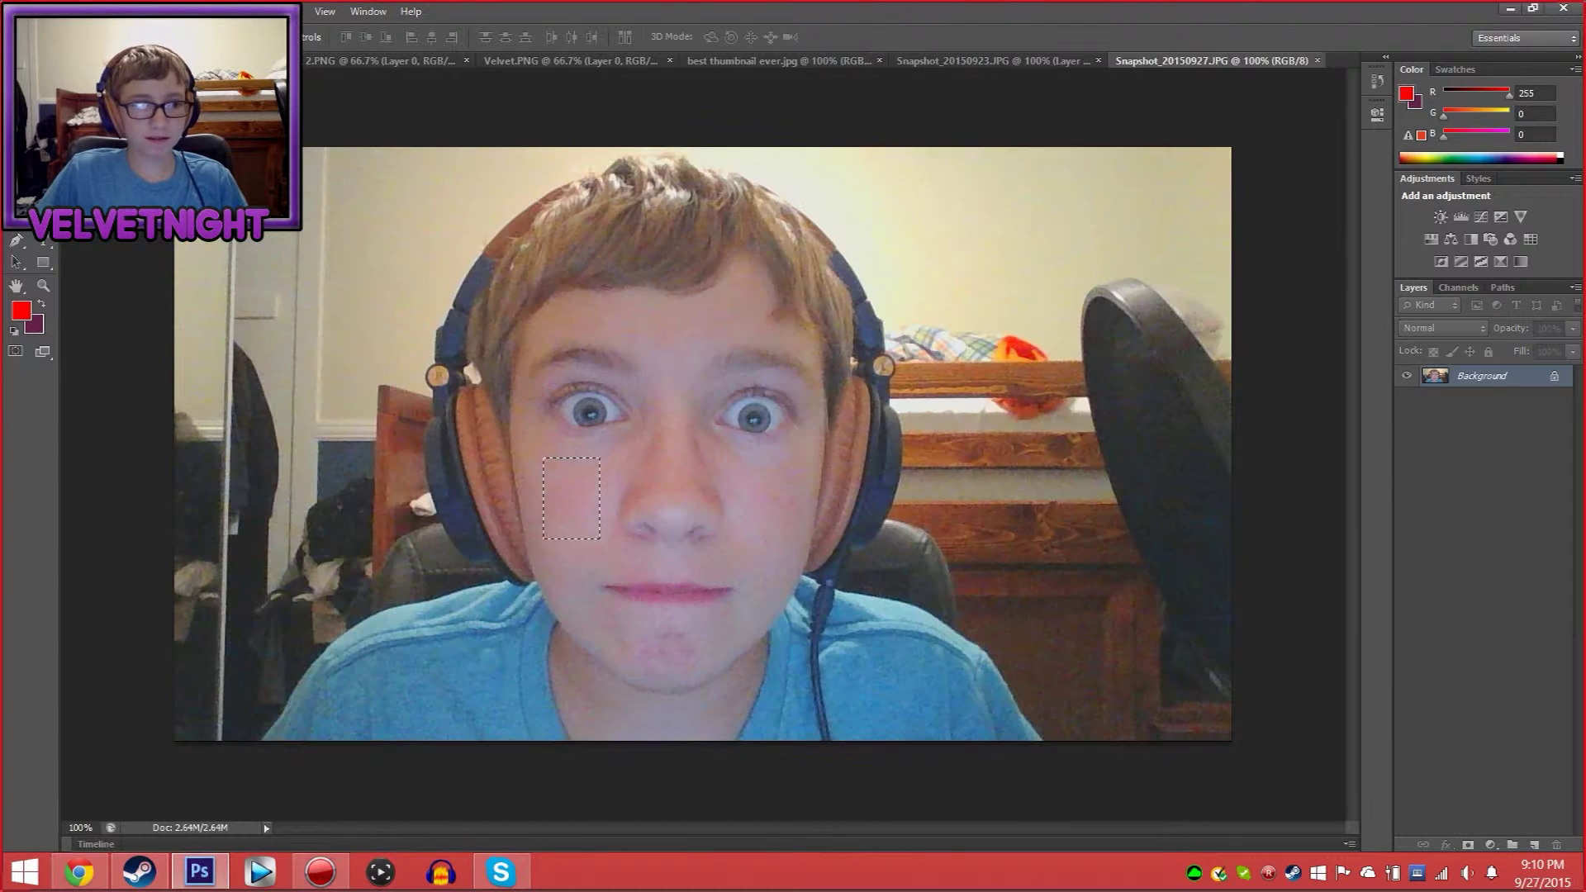
pyautogui.press('m')
pyautogui.moveTo(414, 693); pyautogui.dragTo(463, 734)
pyautogui.hotkey('ctrl', 'c')
pyautogui.click(992, 62)
pyautogui.hotkey('ctrl', 'v')
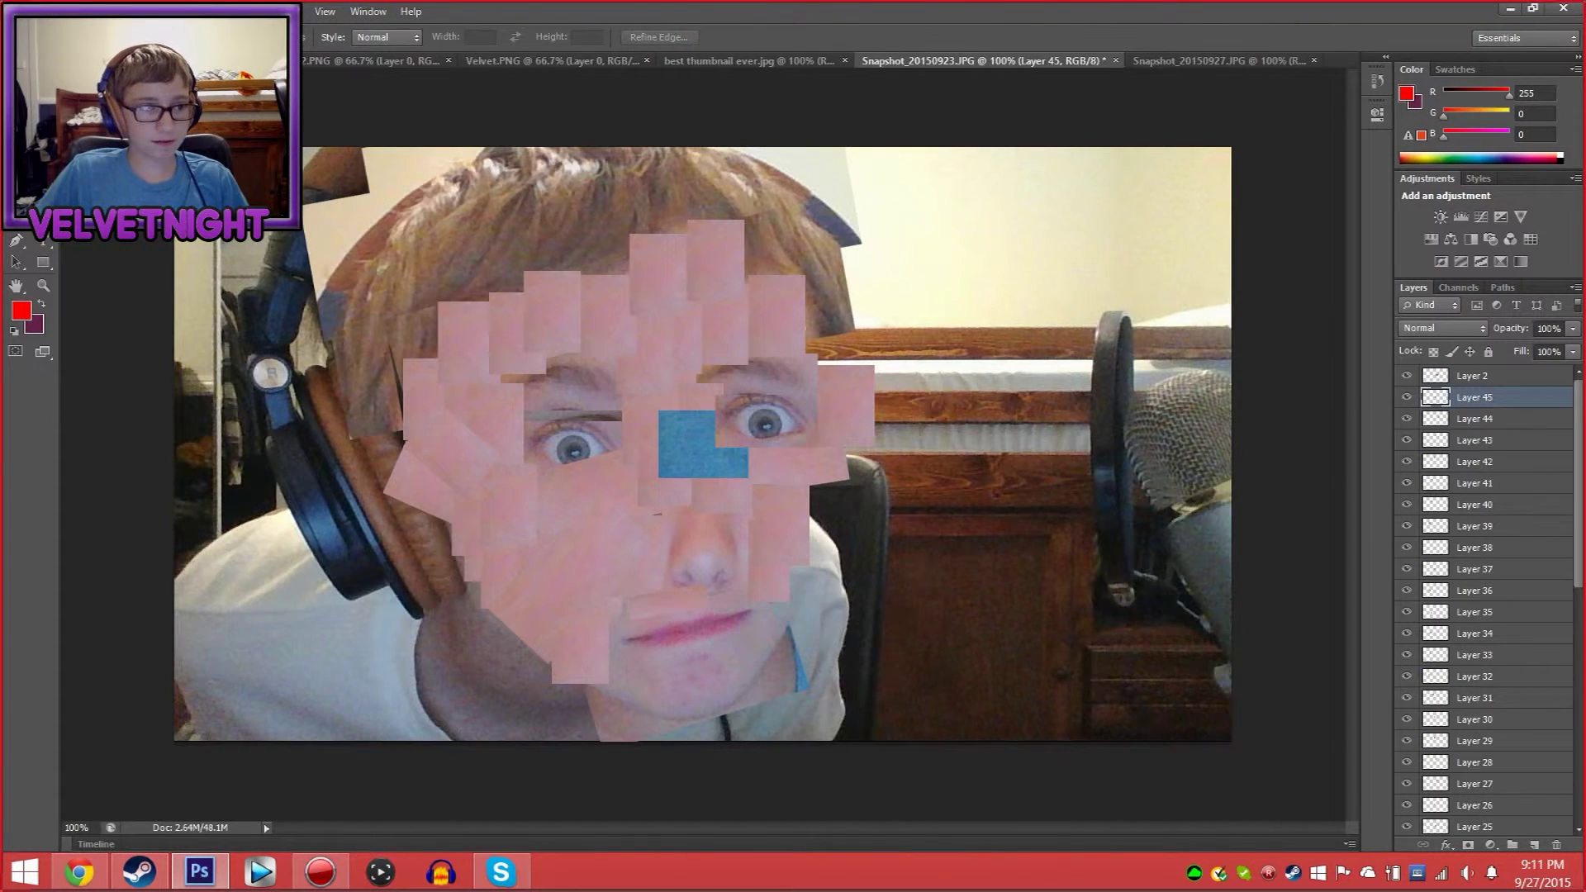
# Cover the left shoulder with blue shirt patches, one rotated about -43°
pyautogui.press('v')
pyautogui.moveTo(704, 445); pyautogui.dragTo(281, 611)
pyautogui.hotkey('ctrl', 'v')
pyautogui.hotkey('ctrl', 'v')
pyautogui.hotkey('ctrl', 'v')
pyautogui.hotkey('ctrl', 'v')
pyautogui.hotkey('ctrl', 'v')
pyautogui.hotkey('ctrl', 'v')
pyautogui.hotkey('ctrl', 'v')
pyautogui.hotkey('ctrl', 'v')
pyautogui.hotkey('ctrl', 'v')
pyautogui.hotkey('ctrl', 'v')
pyautogui.hotkey('ctrl', 'v')
pyautogui.moveTo(599, 560); pyautogui.dragTo(306, 605)
pyautogui.hotkey('ctrl', 't')
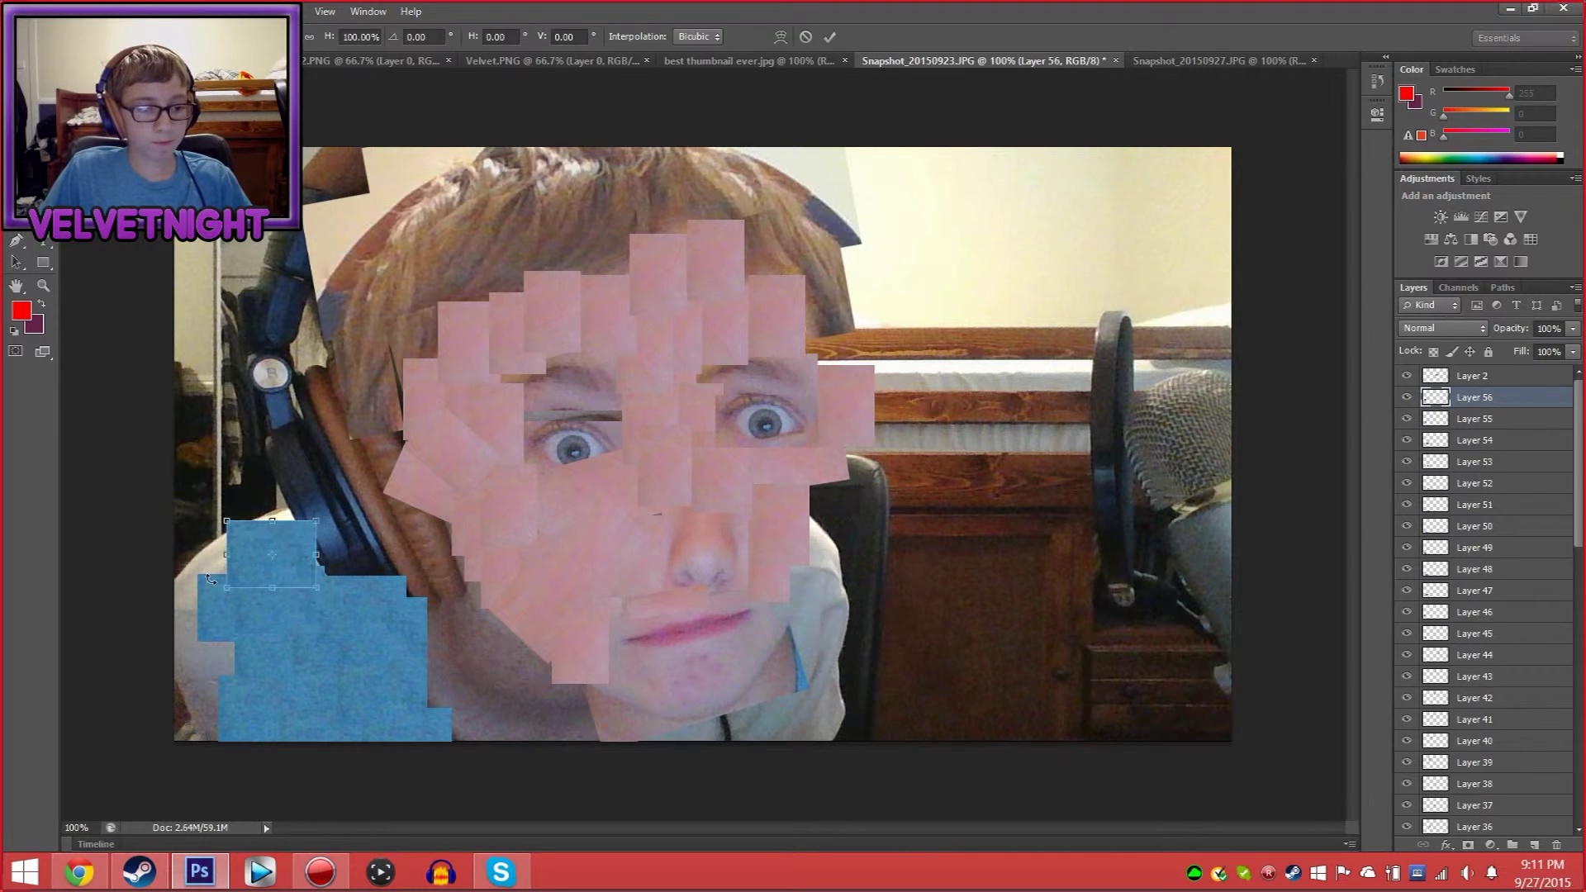
pyautogui.moveTo(211, 583); pyautogui.dragTo(423, 613)
pyautogui.press('Return')
pyautogui.moveTo(282, 566)
pyautogui.mouseDown()
pyautogui.moveTo(291, 591)
pyautogui.moveTo(289, 567)
pyautogui.mouseUp()
# Place blue shirt patches along the bottom edge and lower right, one rotated about 107°
pyautogui.hotkey('ctrl', 'v')
pyautogui.moveTo(693, 454); pyautogui.dragTo(212, 557)
pyautogui.hotkey('ctrl', 'v')
pyautogui.hotkey('ctrl', 'v')
pyautogui.hotkey('ctrl', 'v')
pyautogui.hotkey('ctrl', 'v')
pyautogui.hotkey('ctrl', 'v')
pyautogui.moveTo(744, 437); pyautogui.dragTo(808, 727)
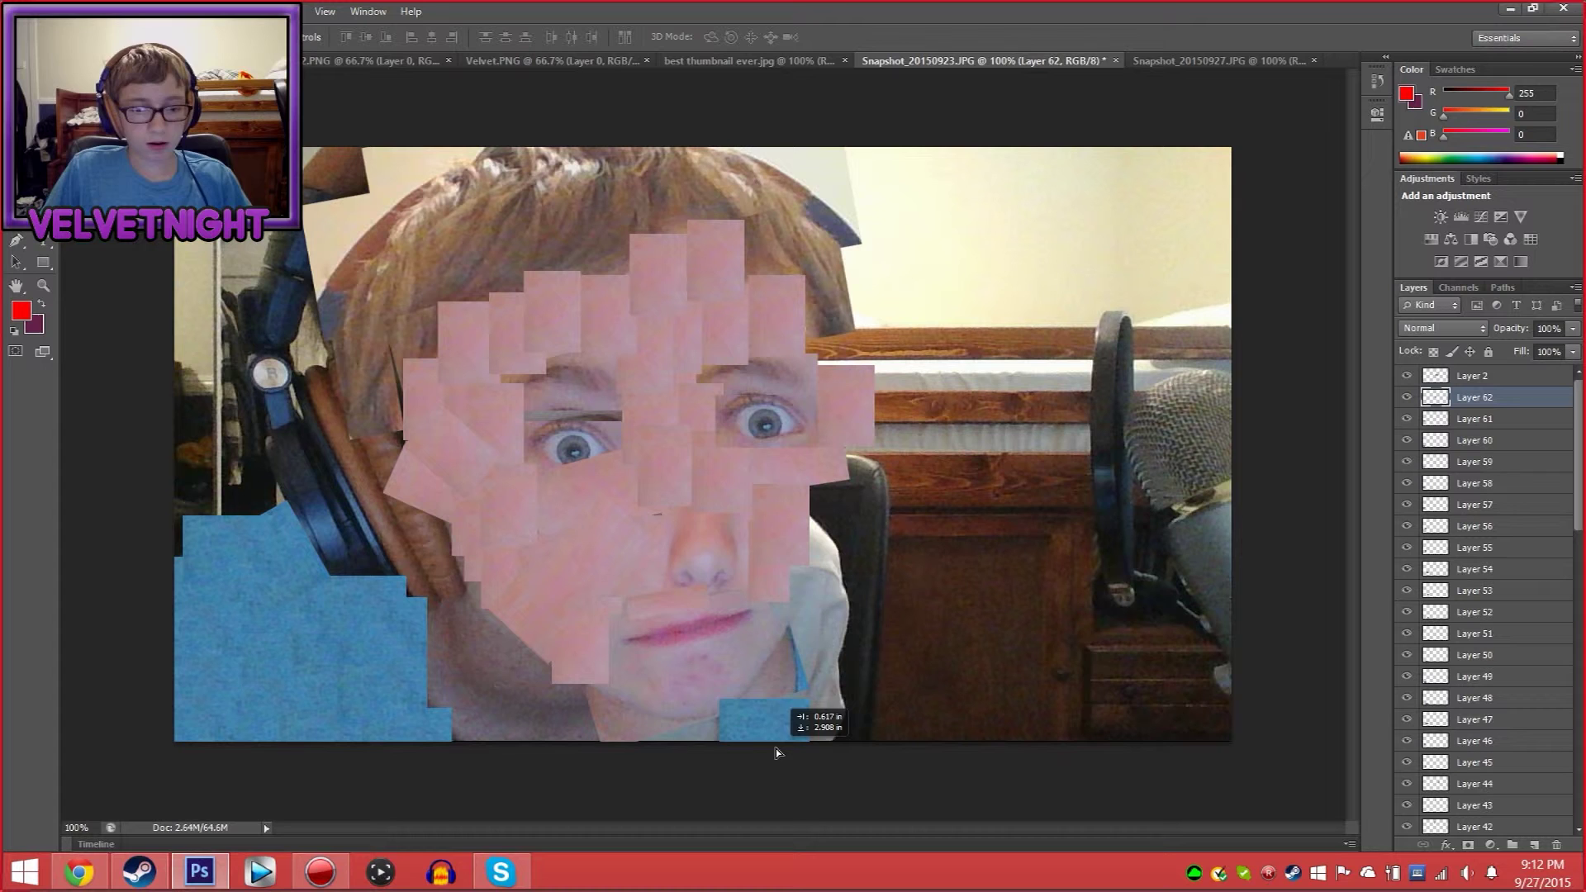
pyautogui.hotkey('ctrl', 'v')
pyautogui.moveTo(711, 444); pyautogui.dragTo(825, 636)
pyautogui.hotkey('ctrl', 't')
pyautogui.moveTo(879, 711); pyautogui.dragTo(813, 580)
pyautogui.press('Return')
pyautogui.hotkey('ctrl', 'v')
pyautogui.moveTo(703, 447); pyautogui.dragTo(807, 671)
pyautogui.hotkey('ctrl', 'v')
pyautogui.hotkey('ctrl', 'v')
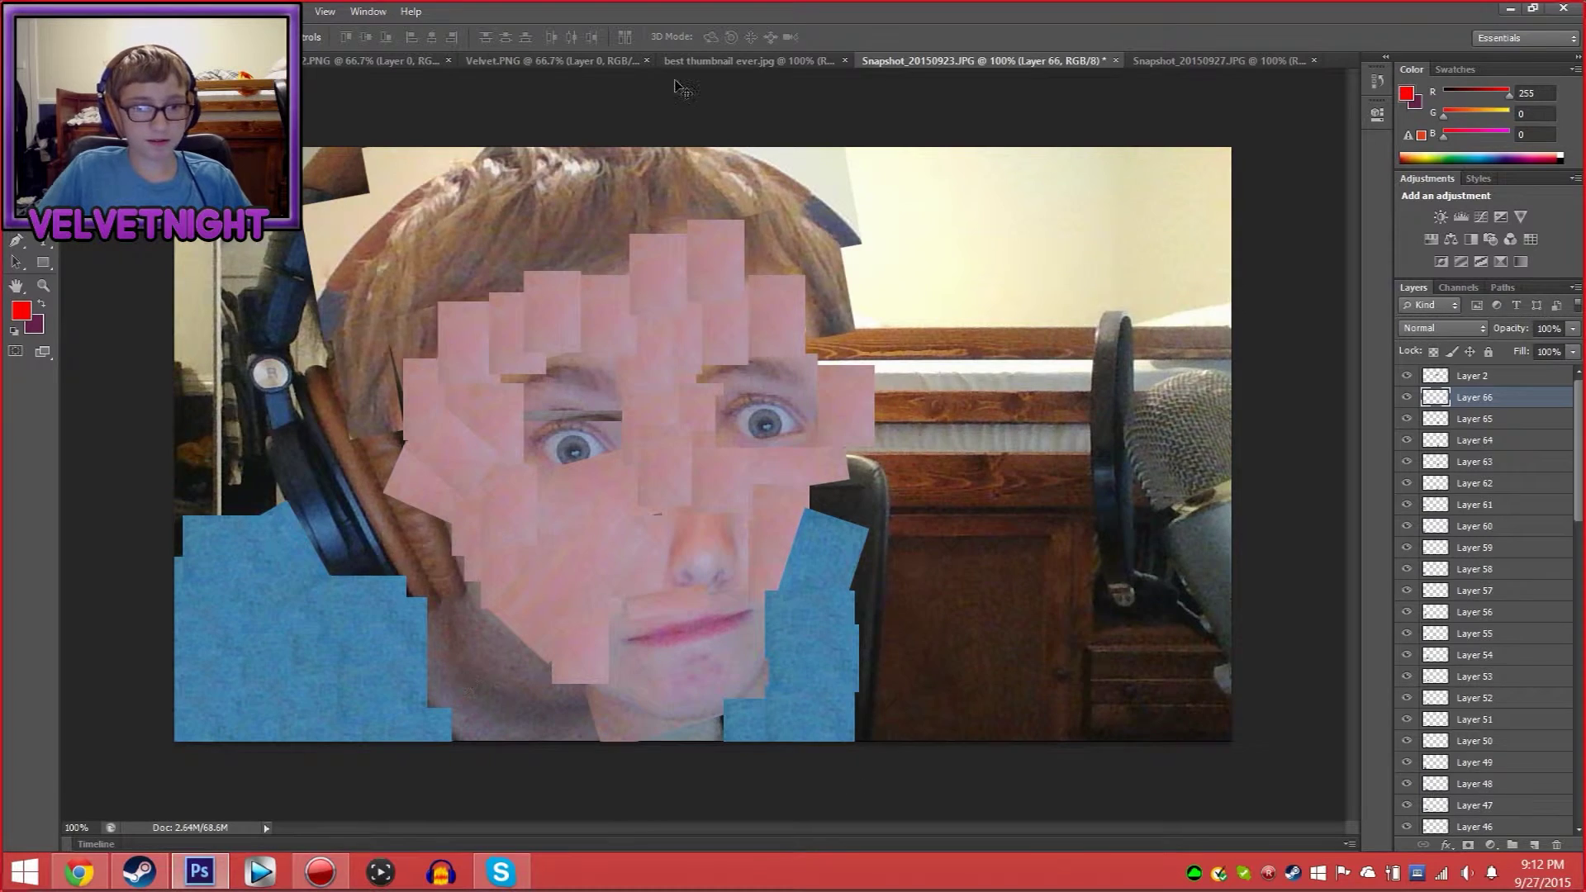
# Outline left-cheek skin in the source snapshot and paste a skin patch into the collage
pyautogui.click(1217, 61)
pyautogui.press('m')
pyautogui.moveTo(538, 467)
pyautogui.mouseDown()
pyautogui.moveTo(564, 472)
pyautogui.moveTo(601, 527)
pyautogui.mouseUp()
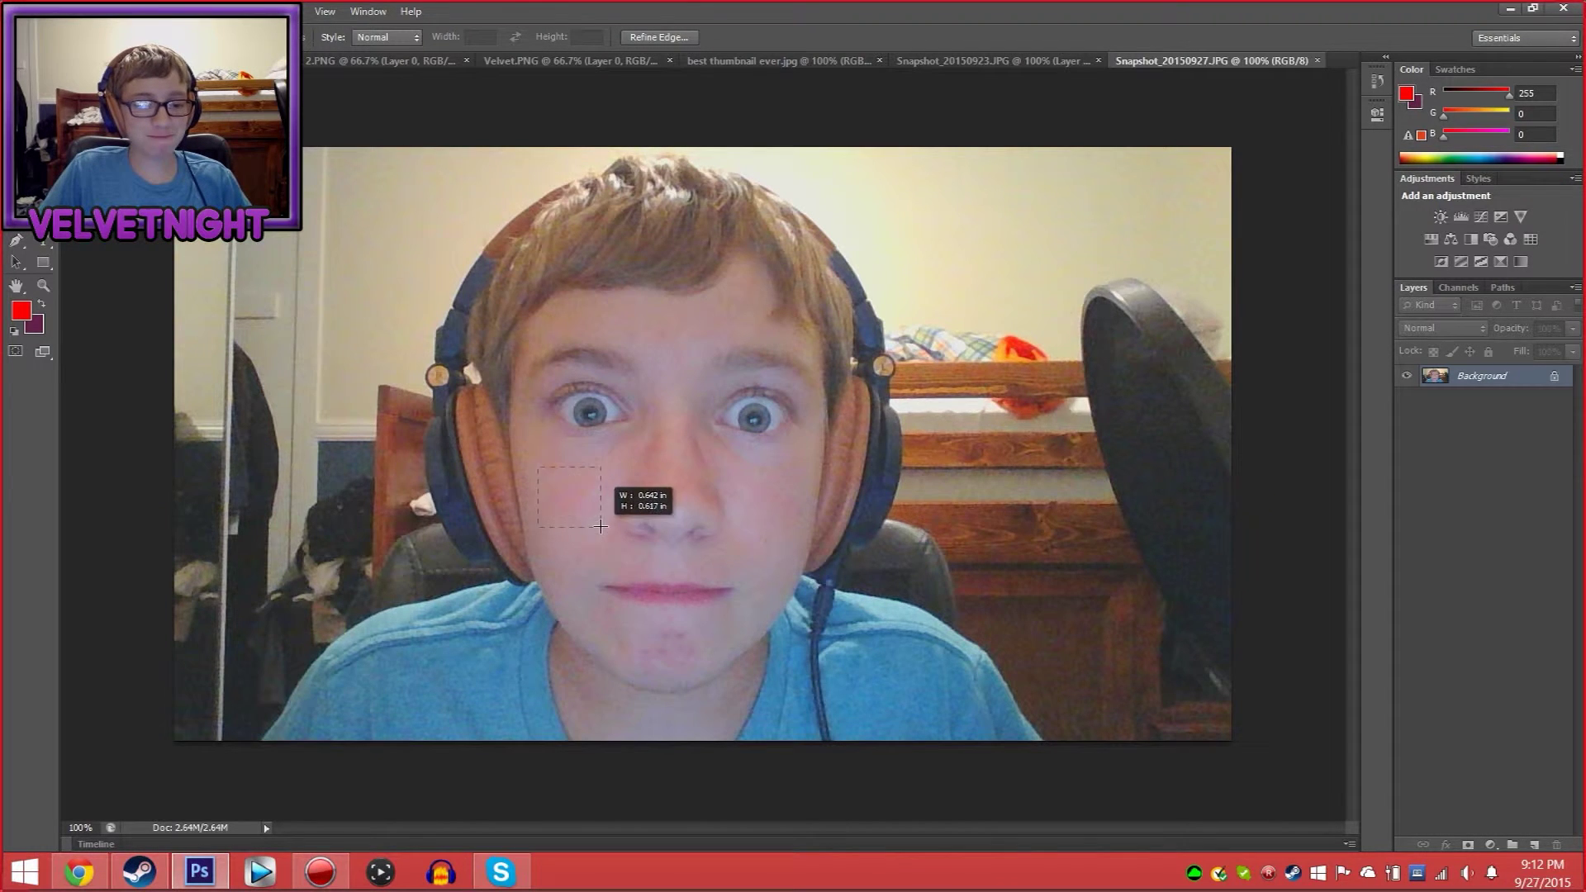
pyautogui.click(1001, 65)
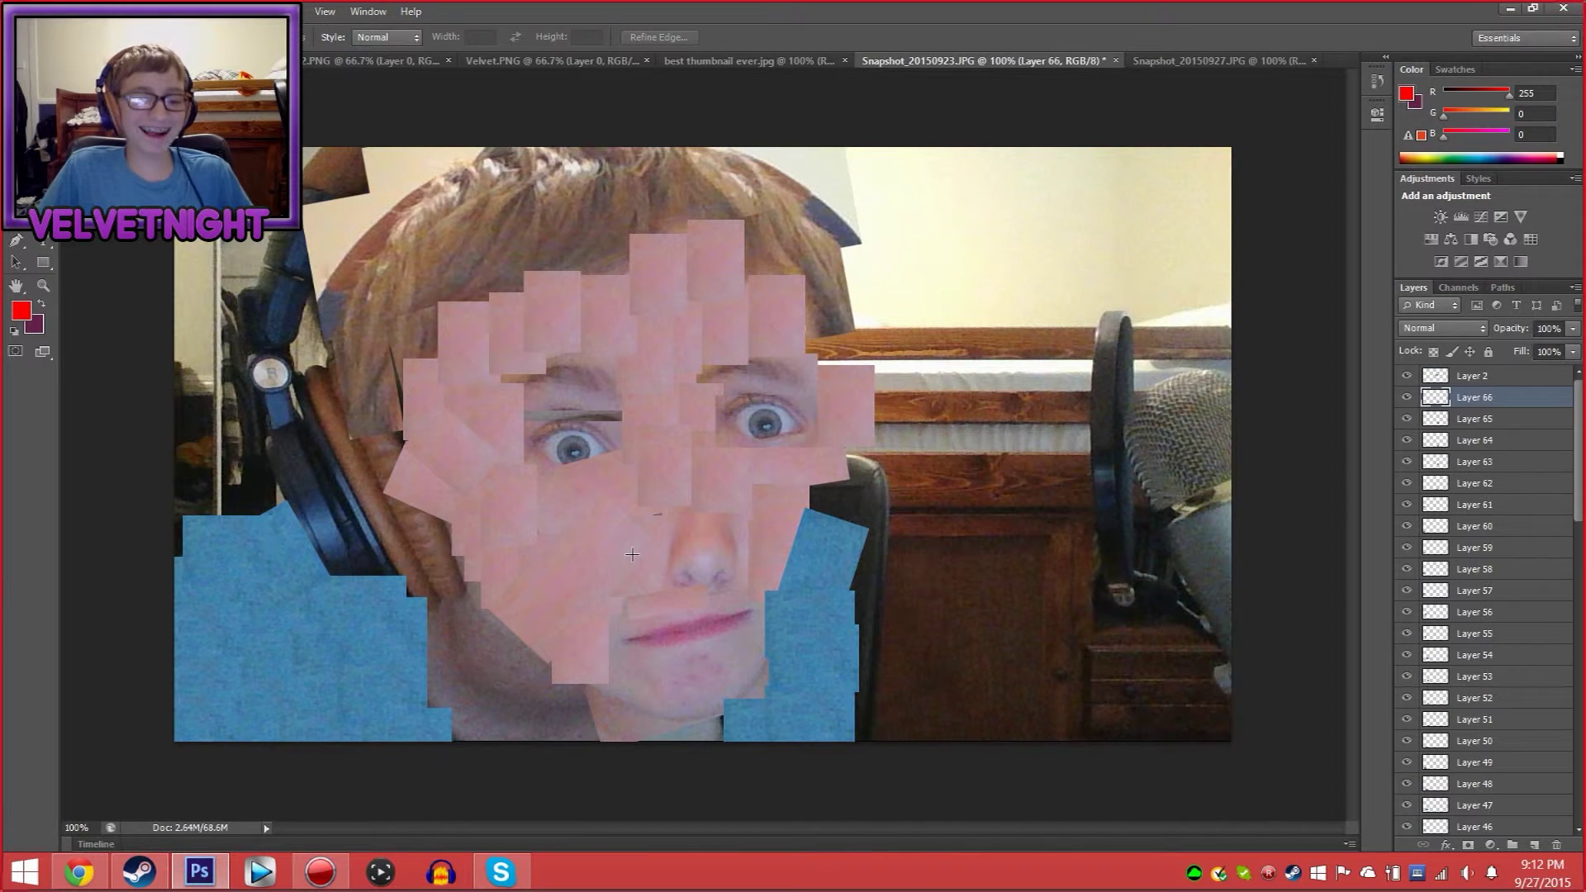
pyautogui.hotkey('ctrl', 'v')
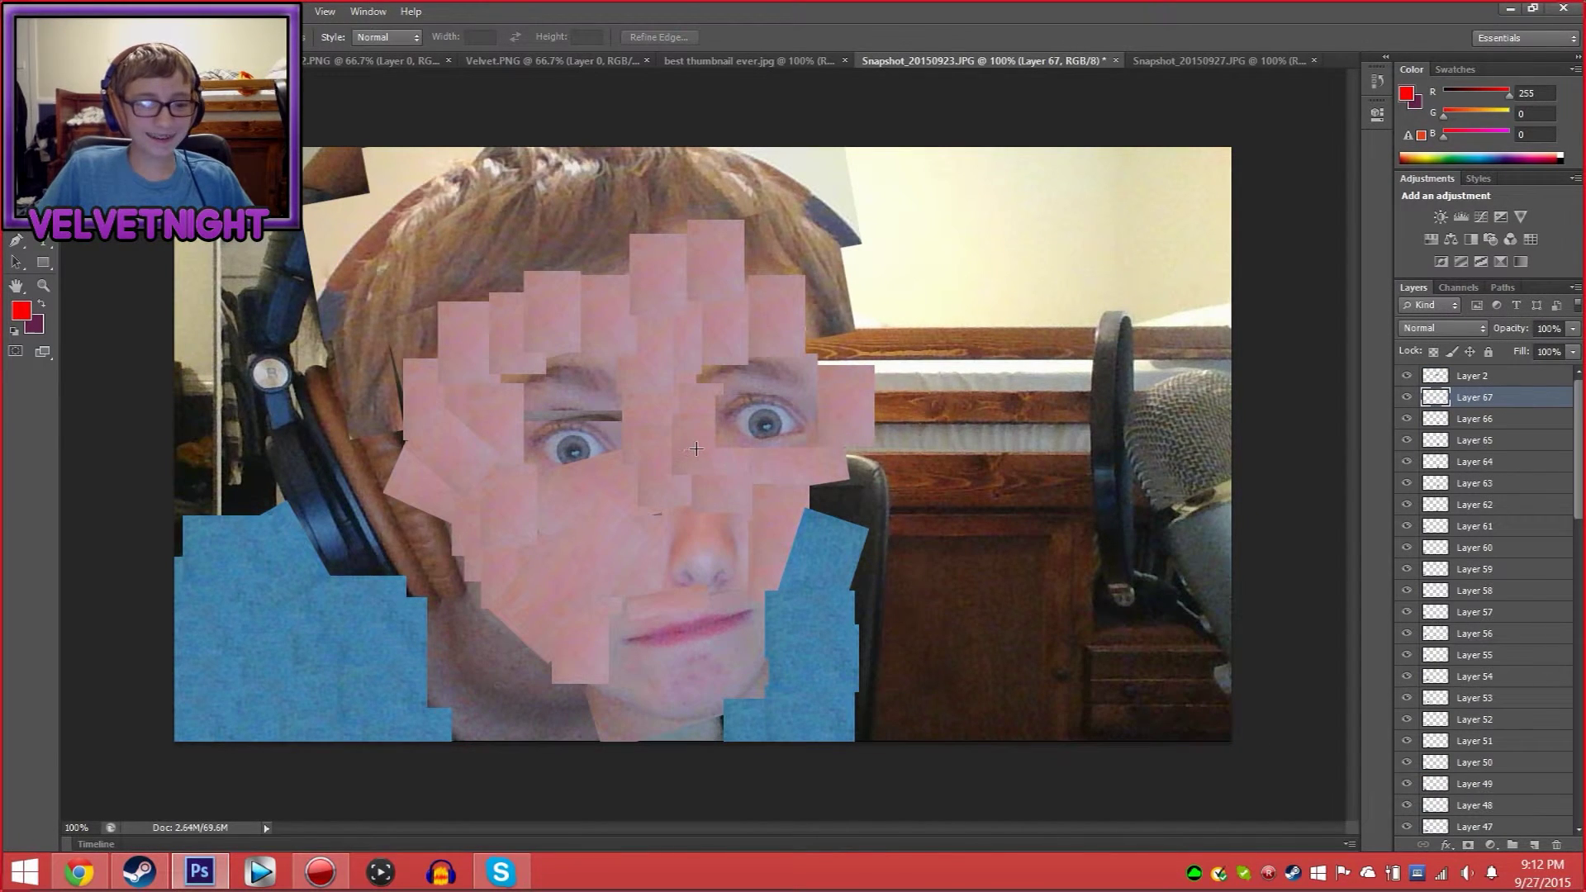
# Move two pasted skin patches down onto the chin
pyautogui.press('v')
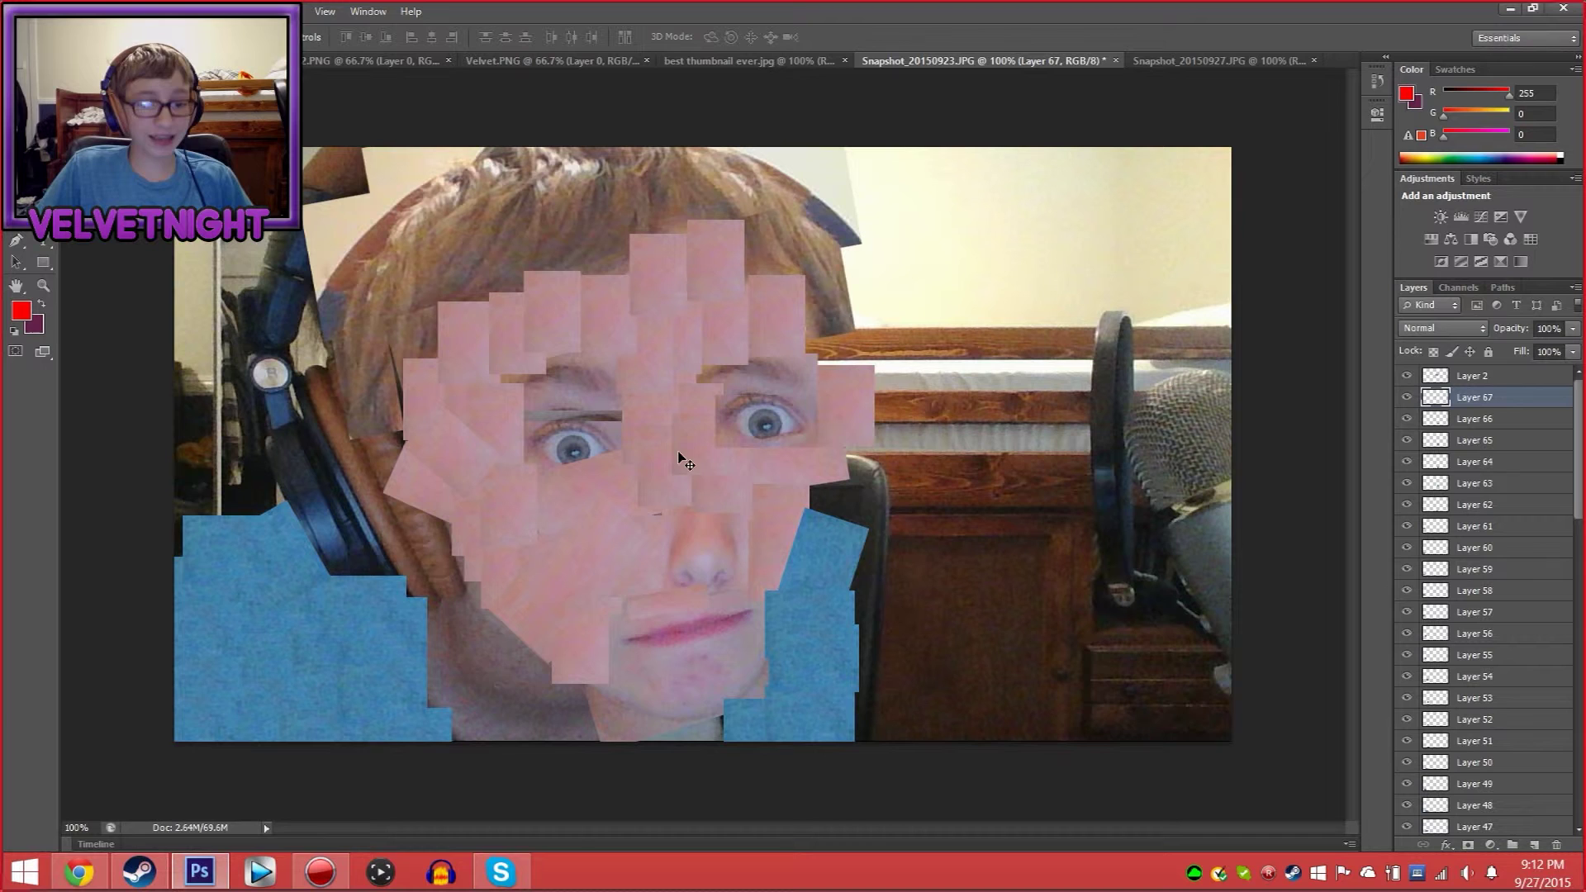
pyautogui.moveTo(680, 457); pyautogui.dragTo(561, 723)
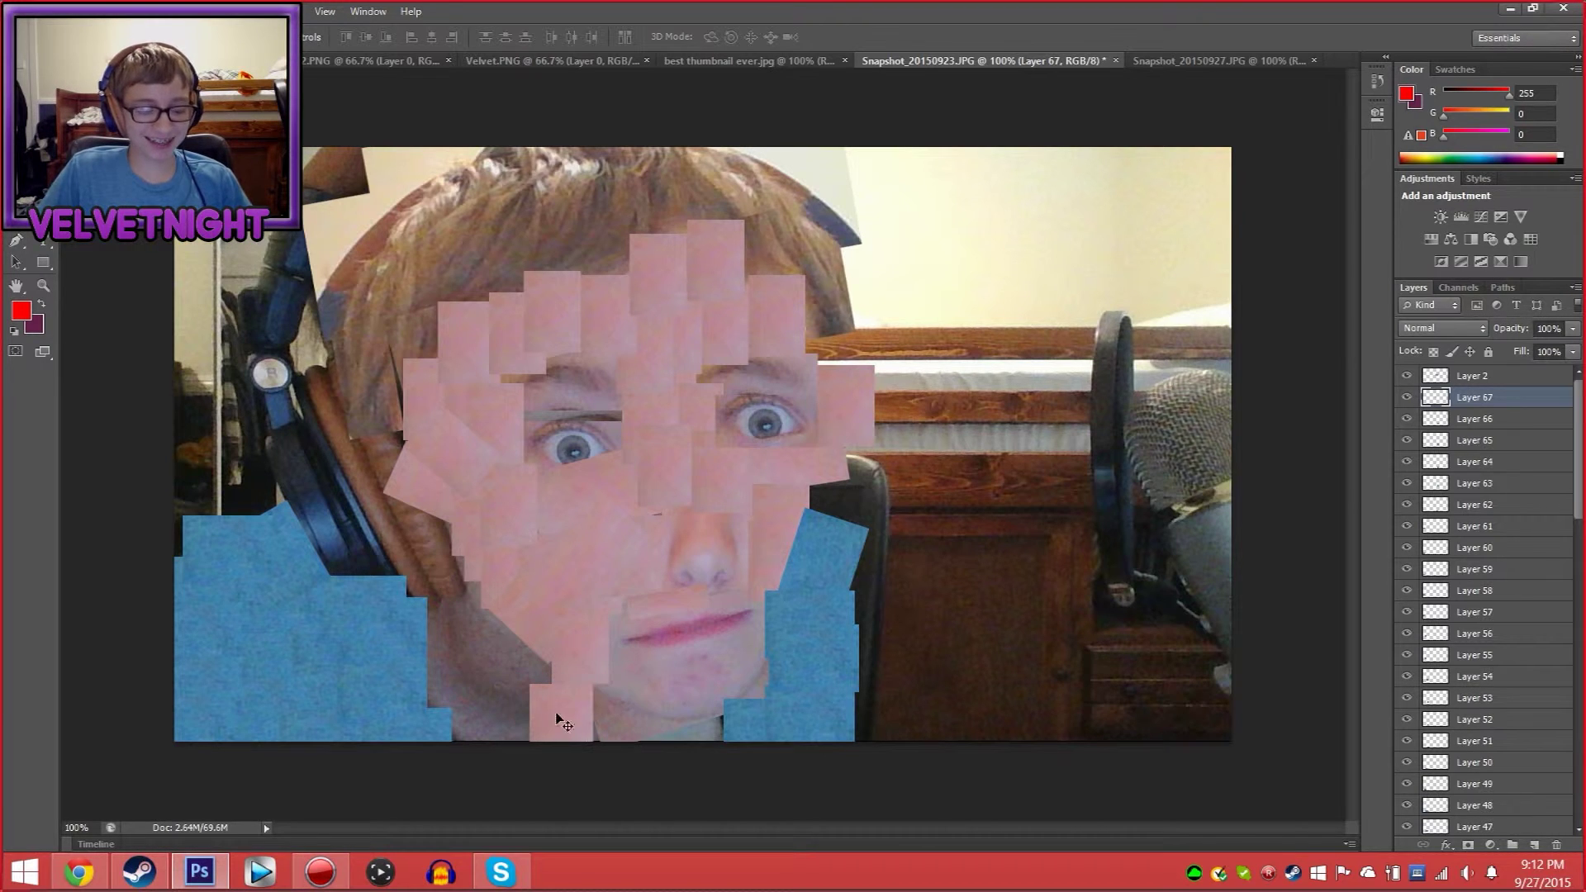
pyautogui.hotkey('ctrl', 'v')
pyautogui.moveTo(691, 444); pyautogui.dragTo(539, 661)
# Deselect the cheek selection in the original snapshot and return to the collage
pyautogui.click(1153, 60)
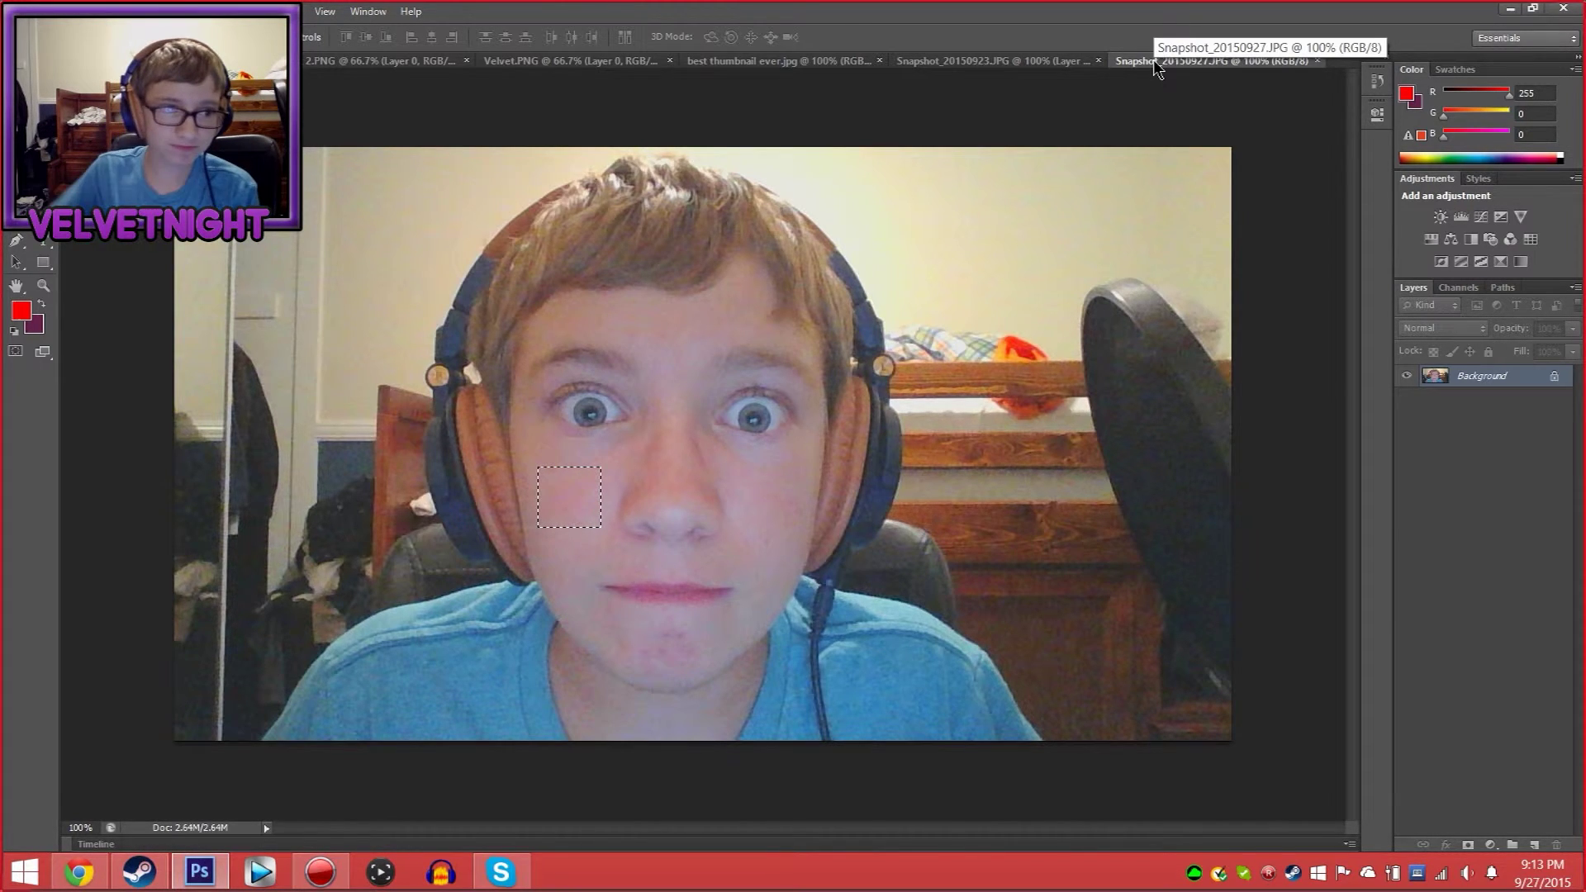
pyautogui.press('w')
pyautogui.hotkey('ctrl', 'd')
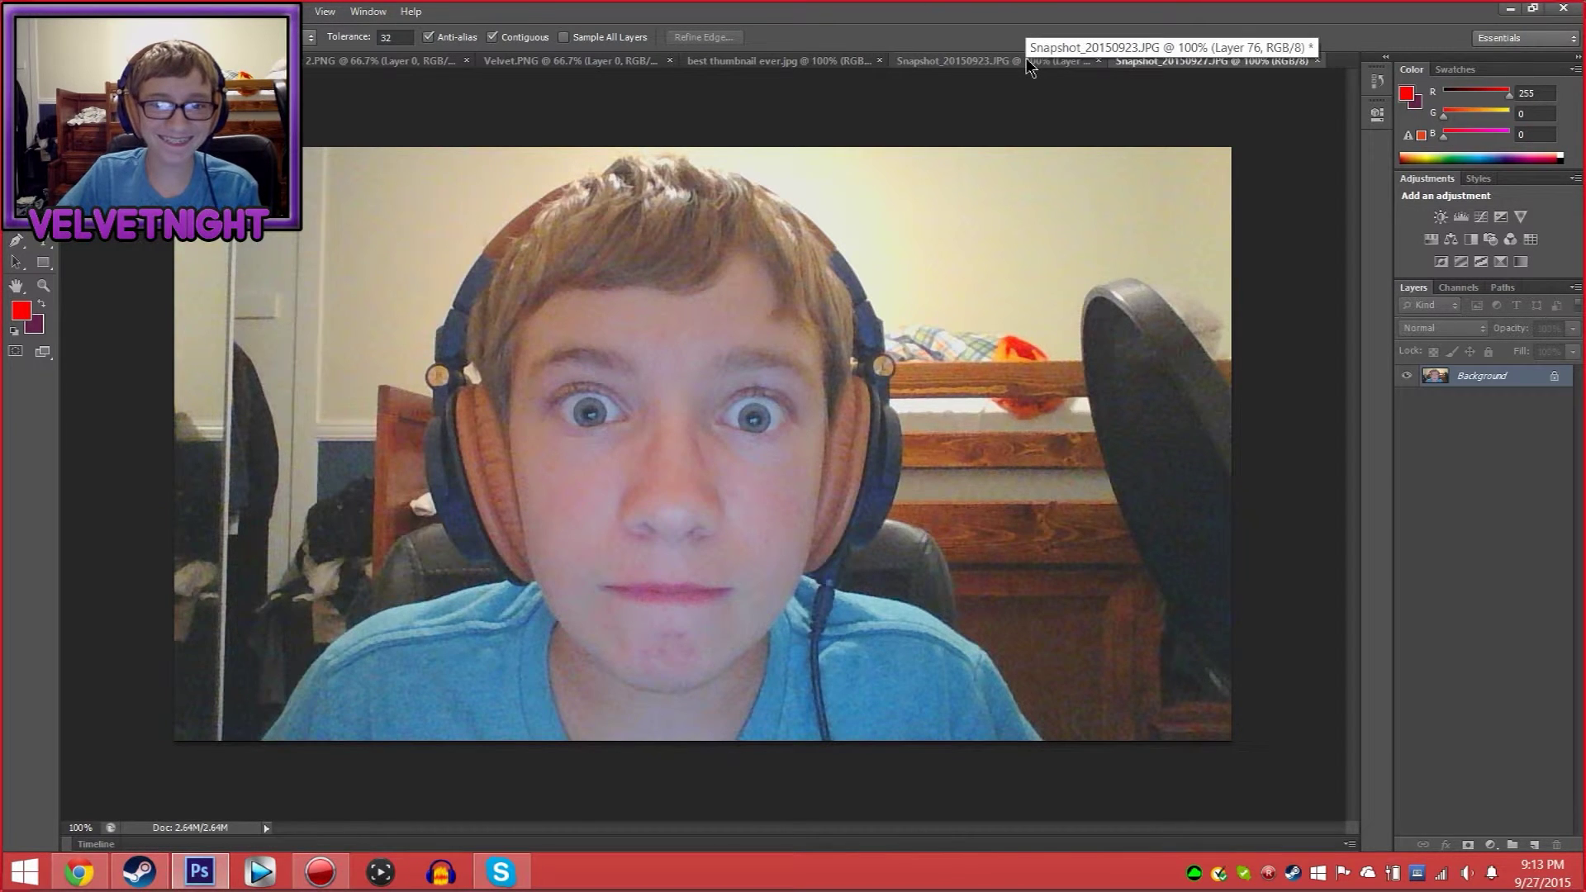
pyautogui.click(1024, 62)
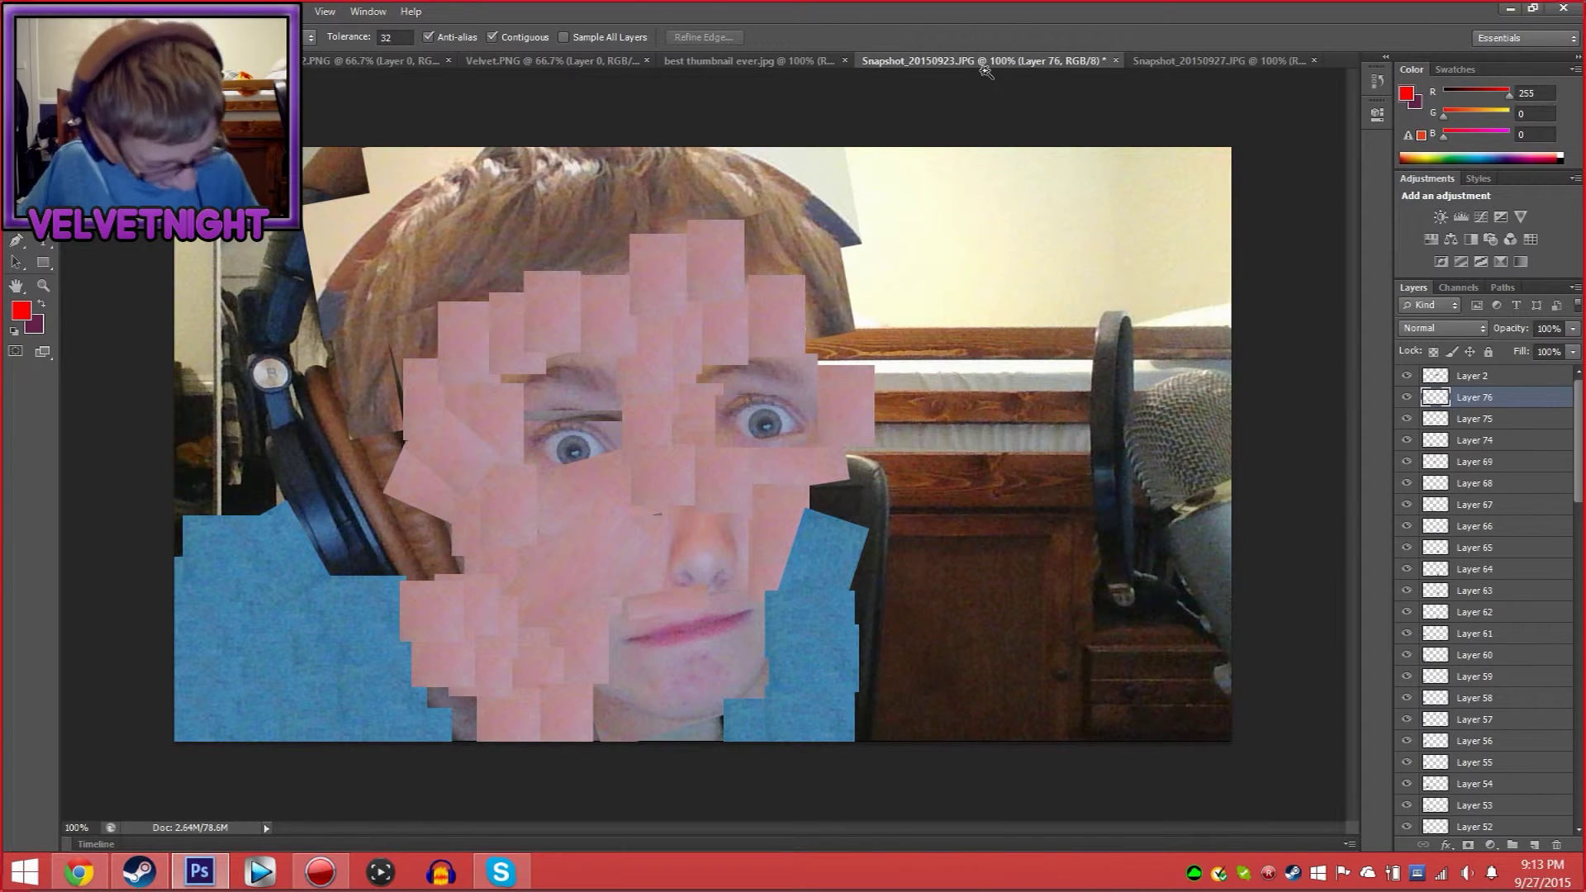
# Paste two skin patches and move them onto the lower-left chin
pyautogui.hotkey('ctrl', 'v')
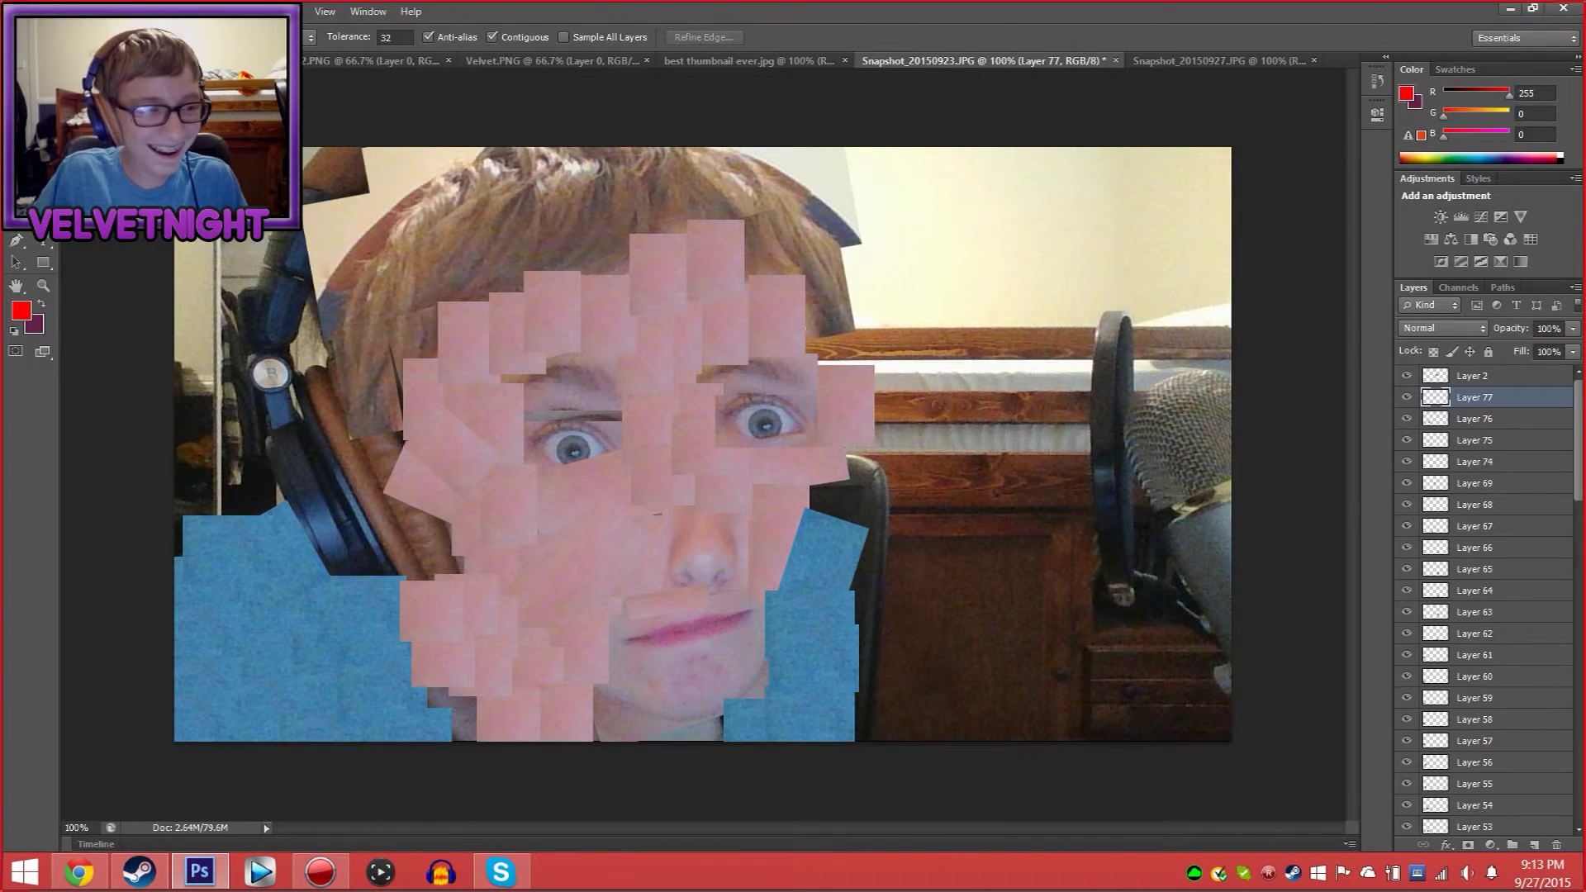
pyautogui.press('v')
pyautogui.moveTo(710, 461); pyautogui.dragTo(464, 727)
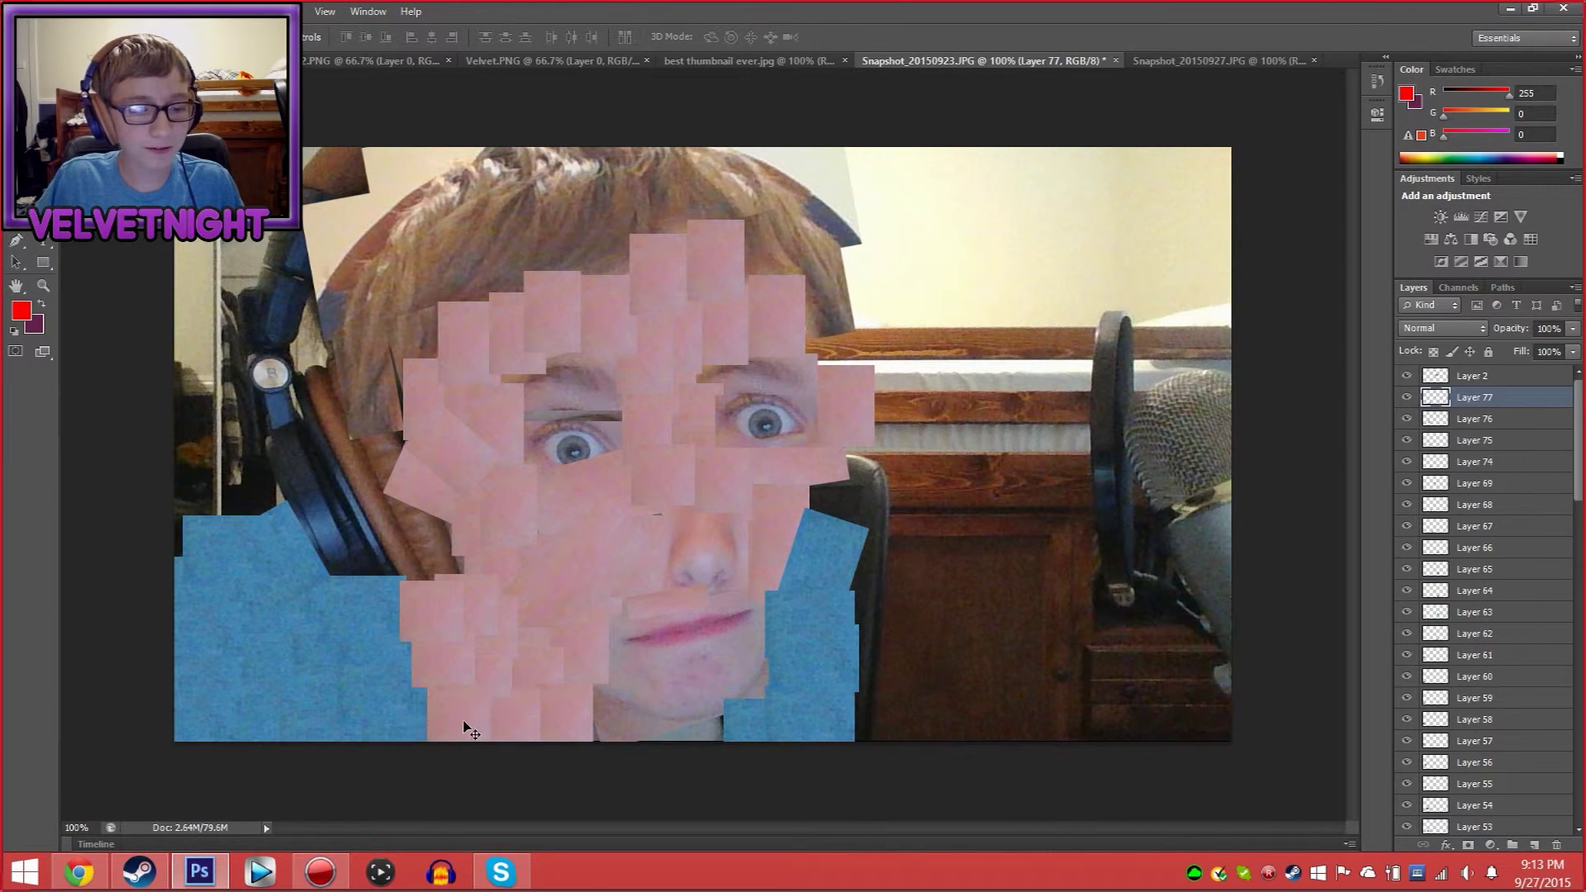
pyautogui.hotkey('ctrl', 'v')
pyautogui.moveTo(701, 460); pyautogui.dragTo(577, 754)
# Duplicate the patch twice onto the chin and lower face, then compare with the original snapshot
pyautogui.hotkey('ctrl', 'j')
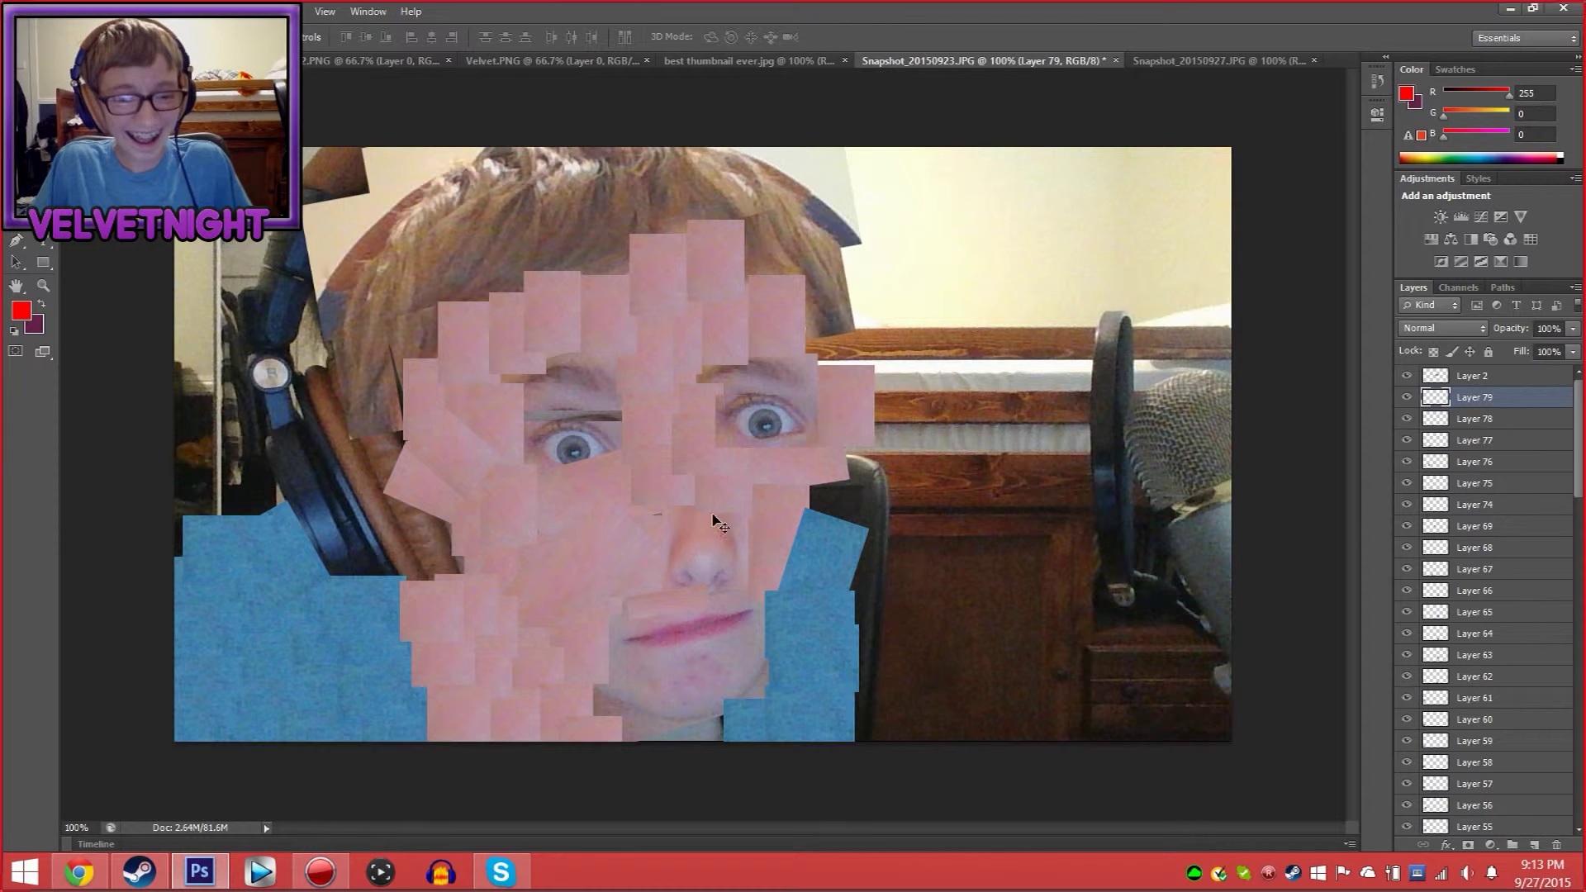
pyautogui.moveTo(675, 453); pyautogui.dragTo(694, 714)
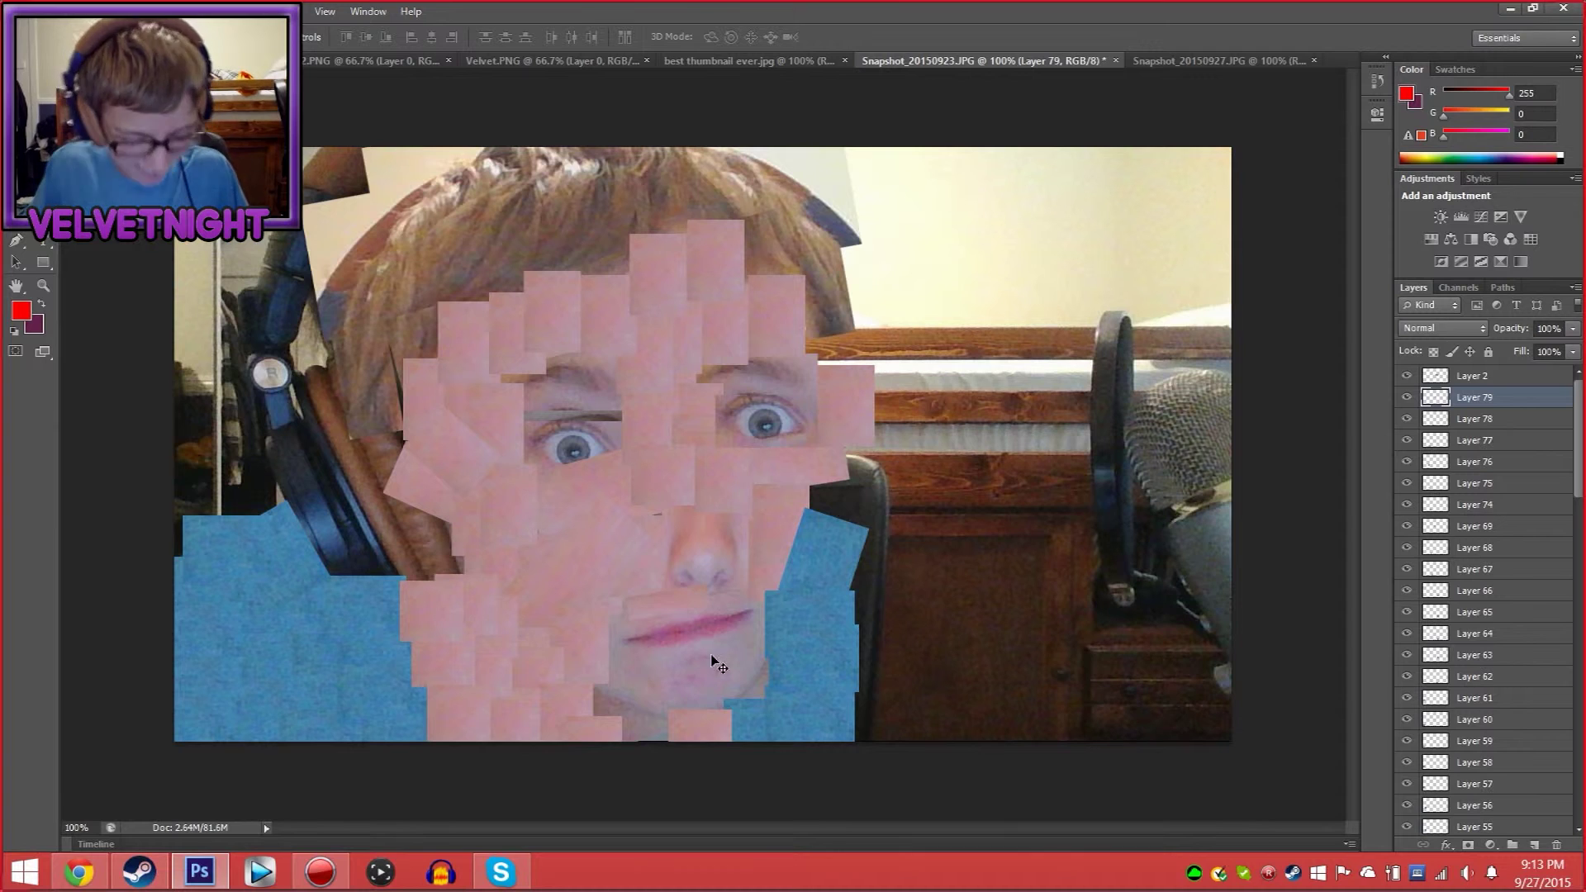
pyautogui.hotkey('ctrl', 'j')
pyautogui.moveTo(698, 464); pyautogui.dragTo(625, 748)
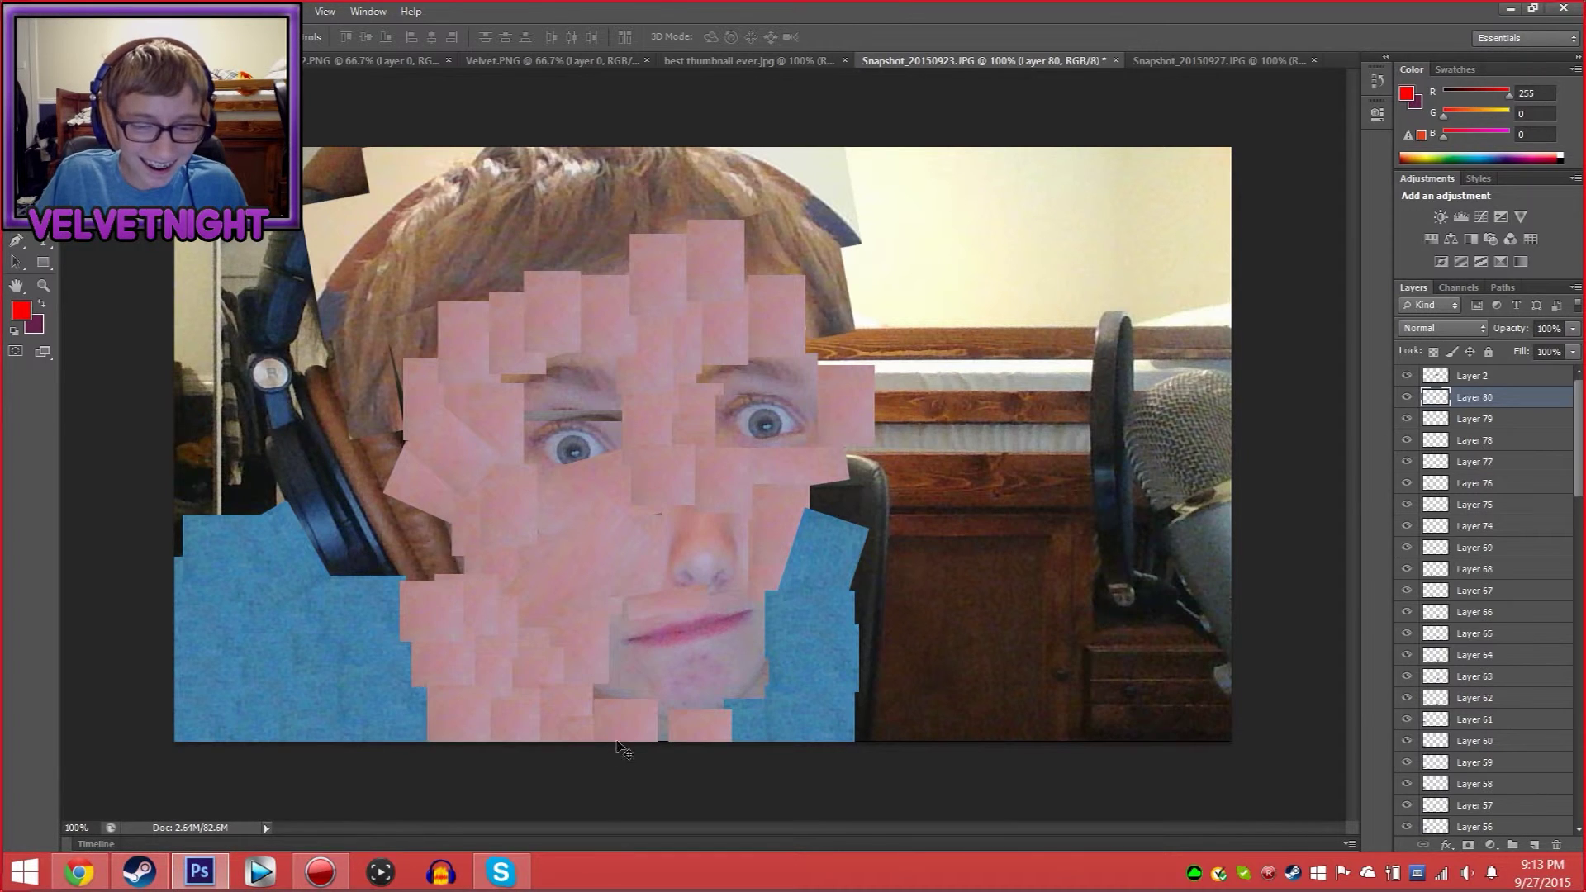
pyautogui.click(1150, 62)
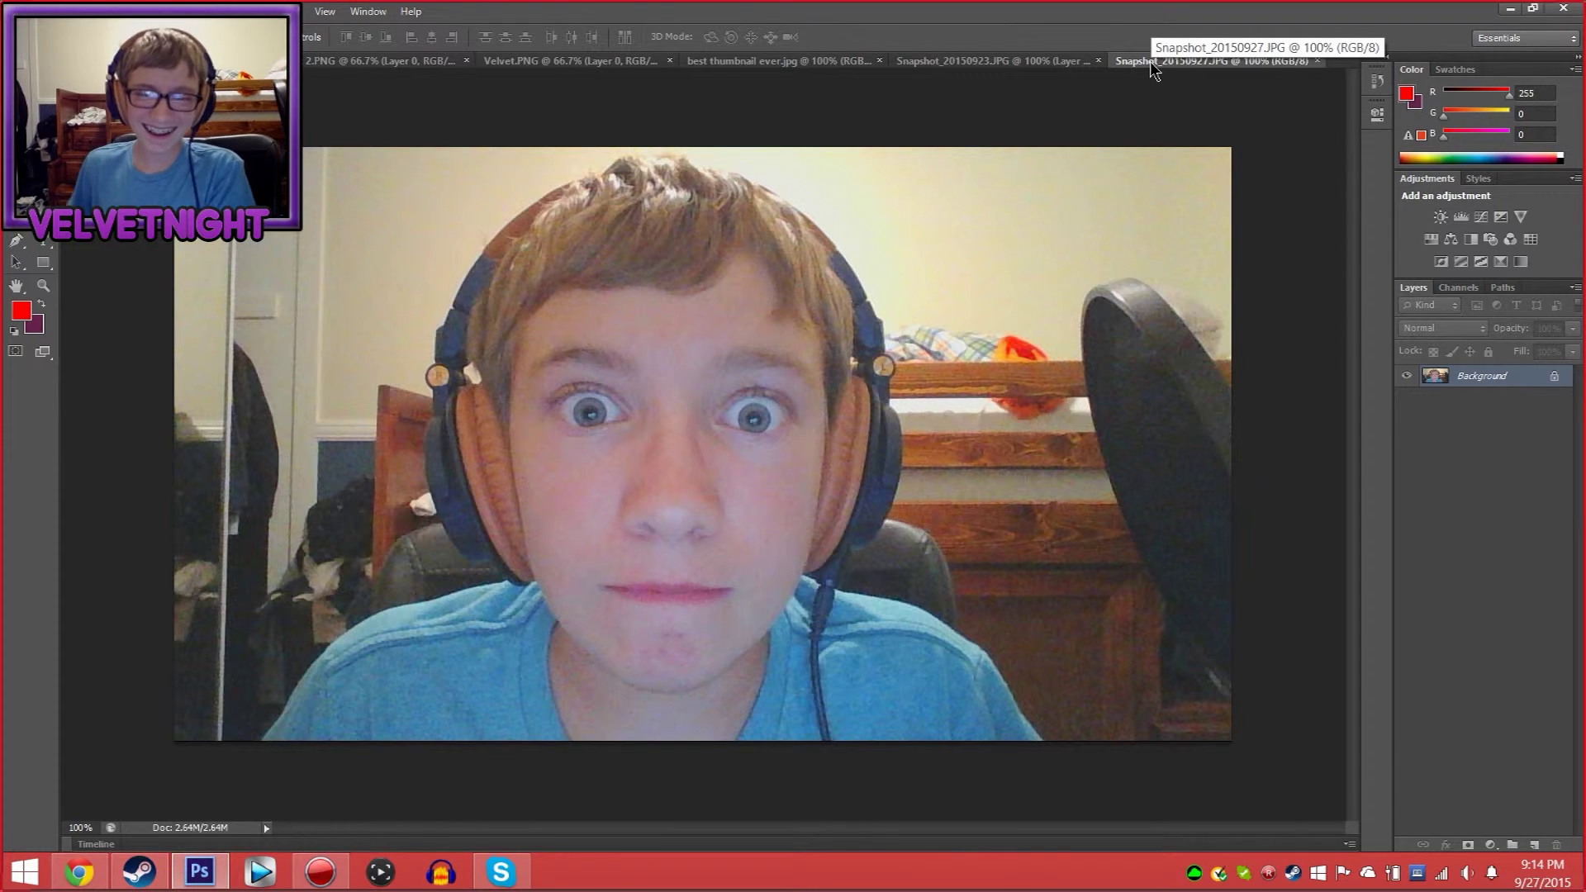
pyautogui.click(1038, 61)
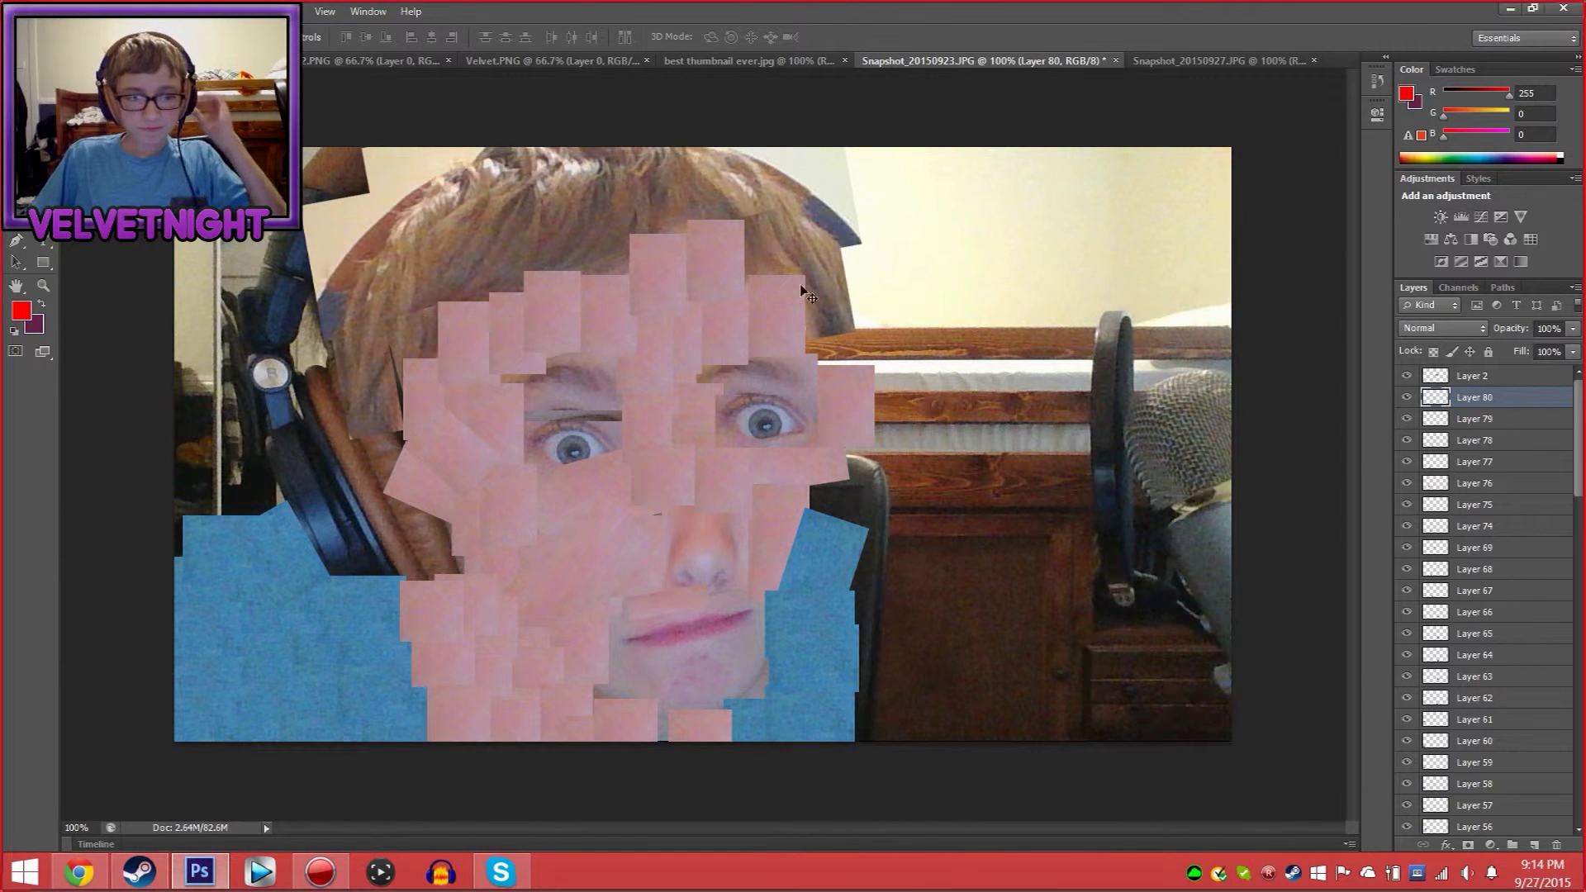
# Copy a rectangle of beige wall from Snapshot_20150927 and paste it into the collage
pyautogui.click(1224, 62)
pyautogui.click(1020, 64)
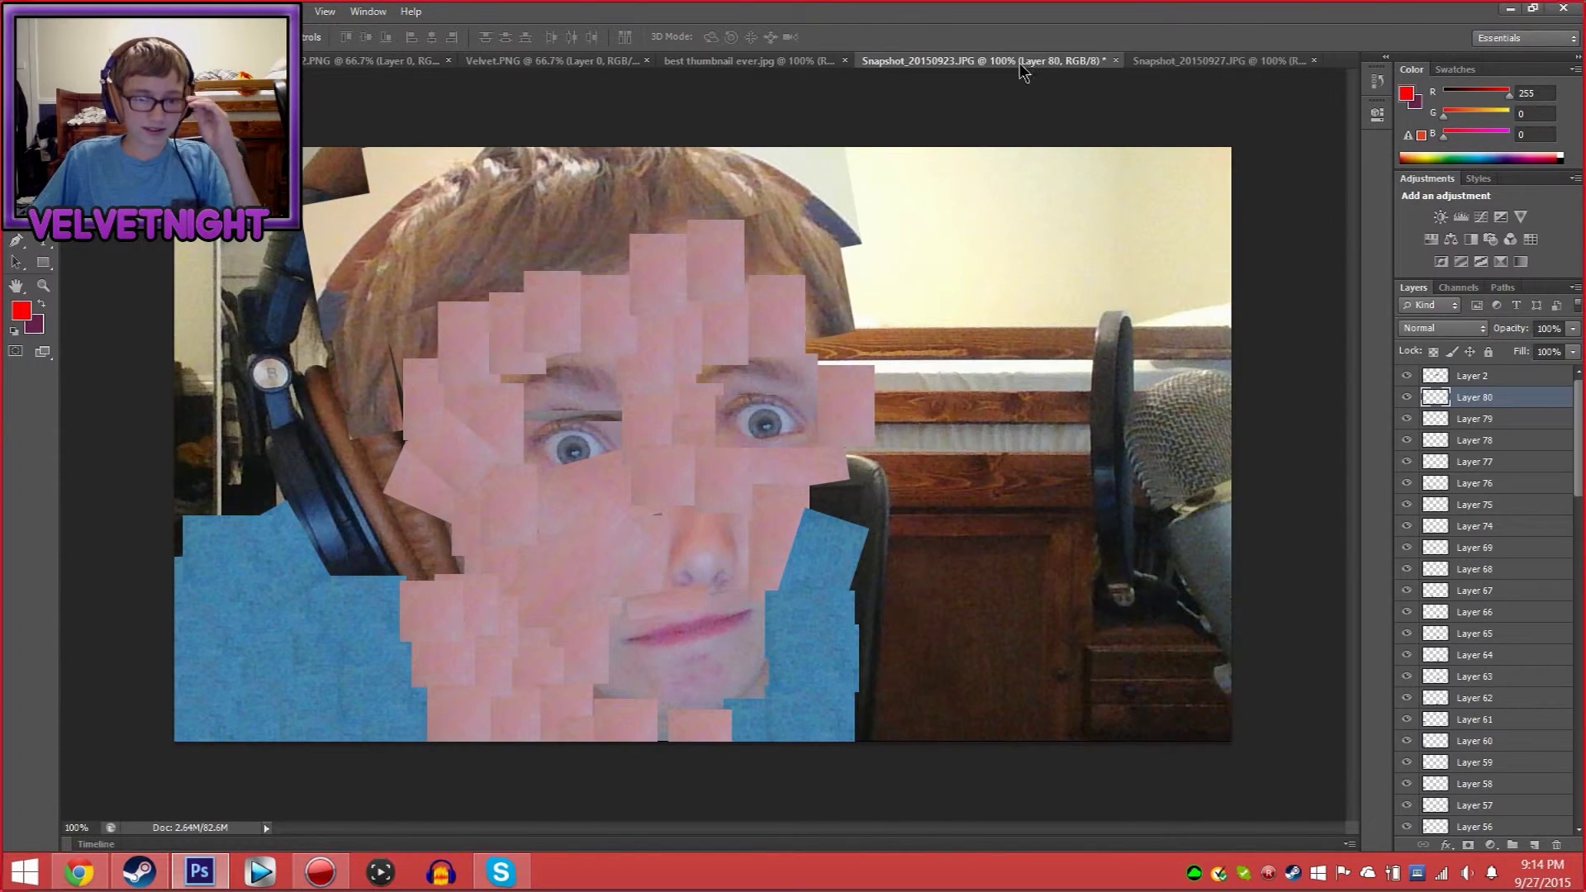
pyautogui.click(1219, 61)
pyautogui.press('m')
pyautogui.moveTo(940, 174); pyautogui.dragTo(1105, 260)
pyautogui.hotkey('ctrl', 'c')
pyautogui.click(1024, 61)
pyautogui.hotkey('ctrl', 'v')
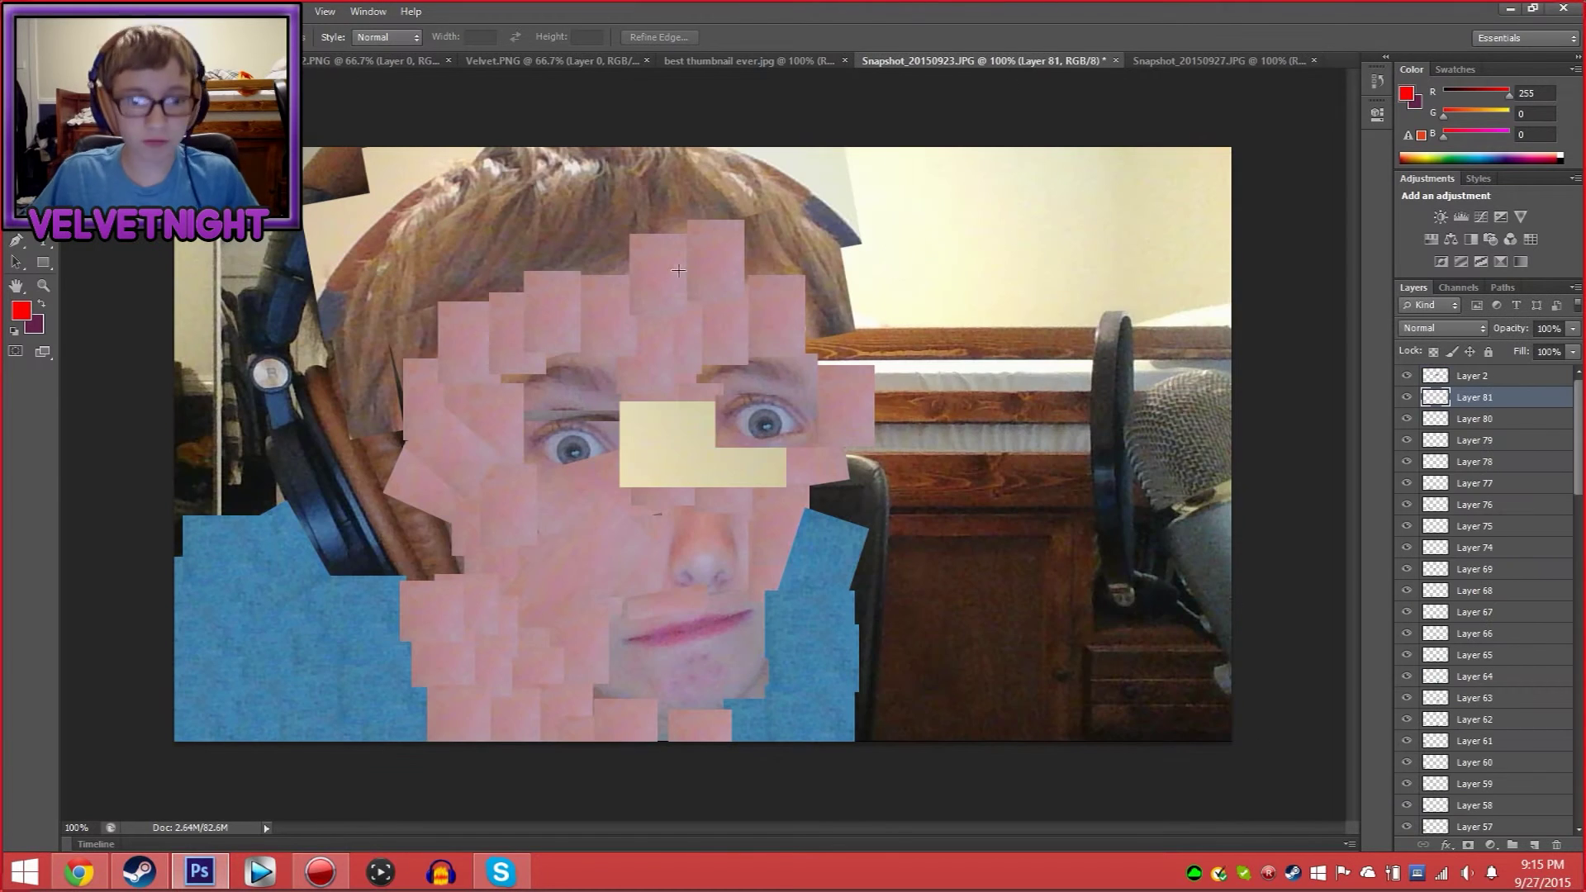
# Paste several wall patch copies and drag them onto the top and top-right wall
pyautogui.press('v')
pyautogui.moveTo(684, 460); pyautogui.dragTo(897, 192)
pyautogui.hotkey('ctrl', 'v')
pyautogui.moveTo(725, 460); pyautogui.dragTo(1054, 207)
pyautogui.hotkey('ctrl', 'v')
pyautogui.moveTo(668, 450); pyautogui.dragTo(929, 260)
pyautogui.hotkey('ctrl', 'v')
pyautogui.hotkey('ctrl', 'v')
# Paste more wall patches and spread them over the wall right of the face
pyautogui.hotkey('ctrl', 'v')
pyautogui.moveTo(680, 463); pyautogui.dragTo(1040, 269)
pyautogui.hotkey('ctrl', 'v')
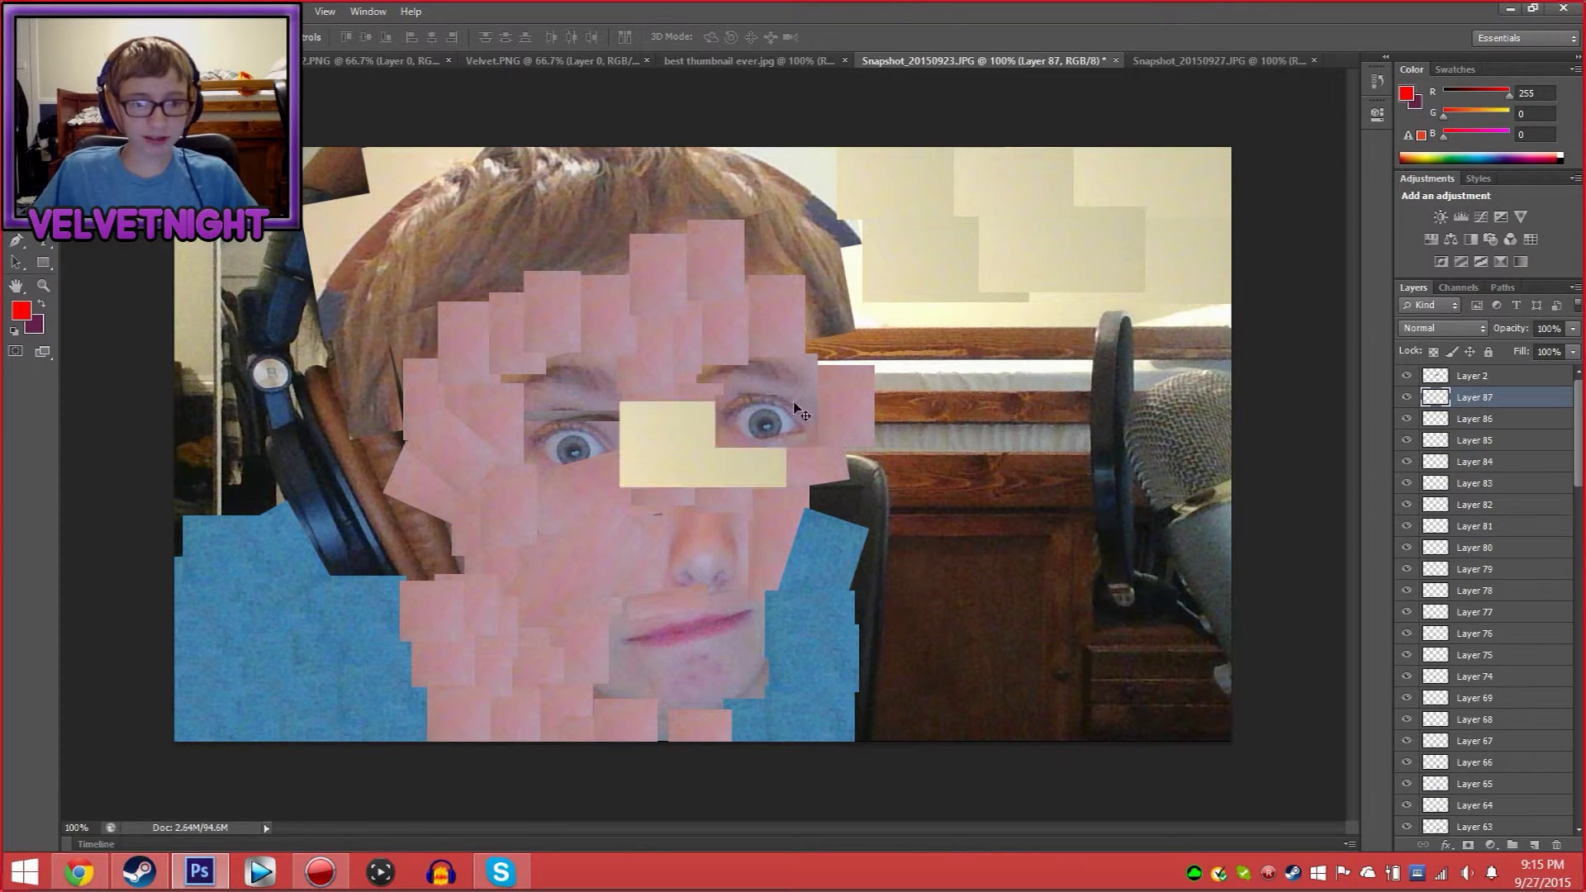
pyautogui.moveTo(802, 413); pyautogui.dragTo(1169, 265)
pyautogui.hotkey('ctrl', 'v')
pyautogui.moveTo(711, 451); pyautogui.dragTo(1048, 298)
pyautogui.hotkey('ctrl', 'v')
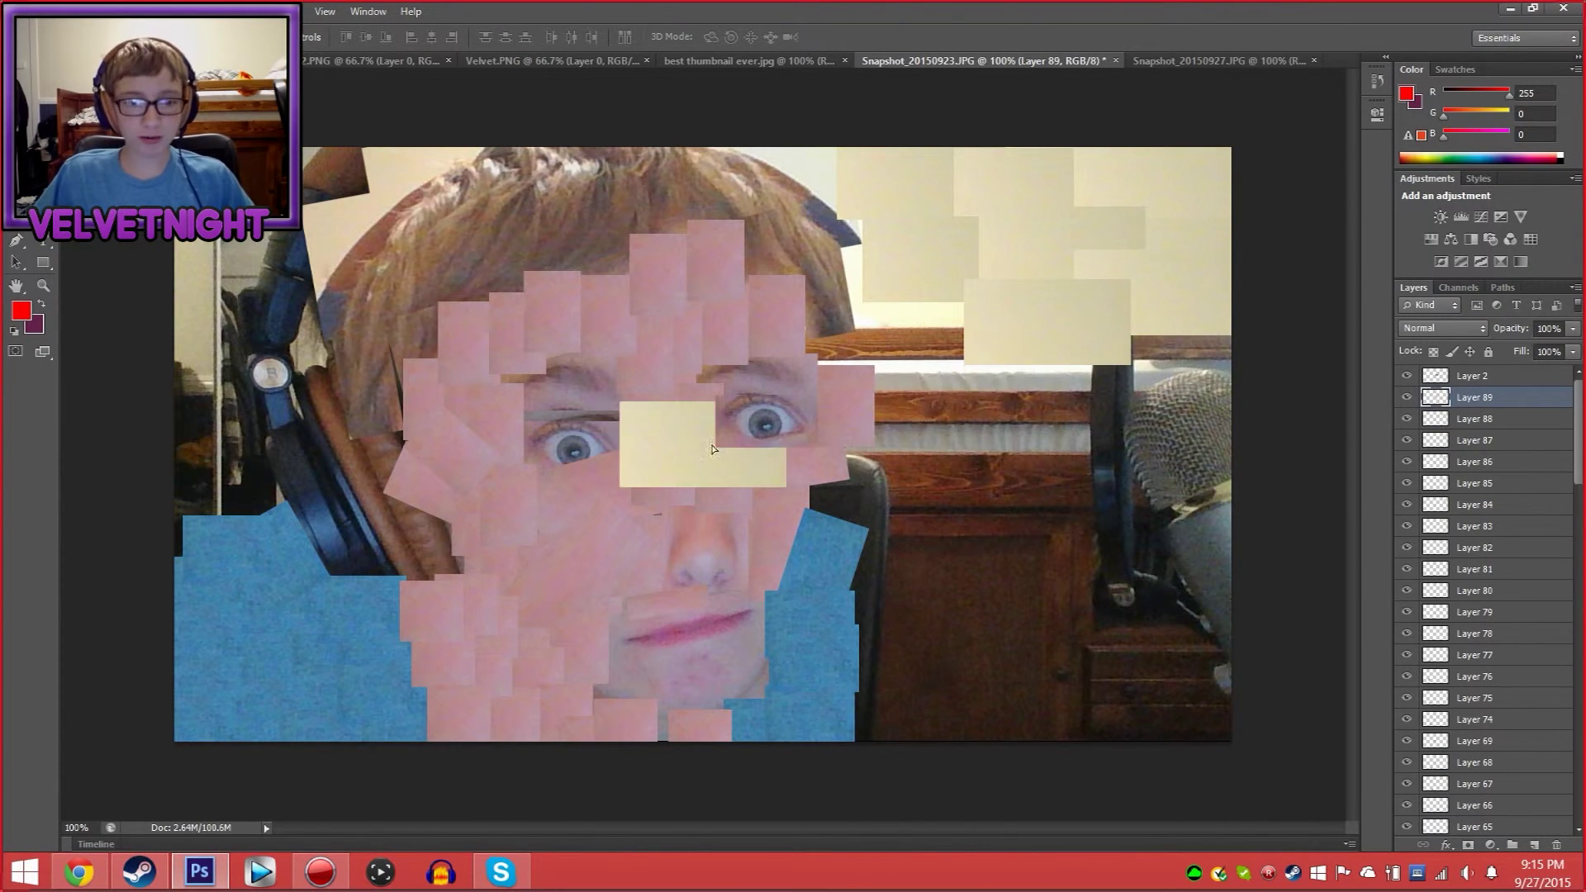
pyautogui.moveTo(661, 433); pyautogui.dragTo(1031, 398)
# Tile wall patch copies along the right wall and bottom-right corner
pyautogui.hotkey('ctrl', 'v')
pyautogui.moveTo(713, 461); pyautogui.dragTo(1132, 374)
pyautogui.hotkey('ctrl', 'v')
pyautogui.moveTo(646, 438); pyautogui.dragTo(683, 467)
# Reselect earlier wall patch layers and nudge one down and to the right
pyautogui.click(1470, 419)
pyautogui.moveTo(680, 444); pyautogui.dragTo(1150, 515)
pyautogui.click(1466, 459)
pyautogui.click(1469, 378)
pyautogui.click(1456, 400)
pyautogui.hotkey('ctrl', 'v')
pyautogui.hotkey('ctrl', 'v')
pyautogui.hotkey('ctrl', 'v')
pyautogui.hotkey('ctrl', 'v')
pyautogui.moveTo(674, 477); pyautogui.dragTo(1129, 720)
pyautogui.hotkey('ctrl', 'v')
pyautogui.hotkey('ctrl', 'v')
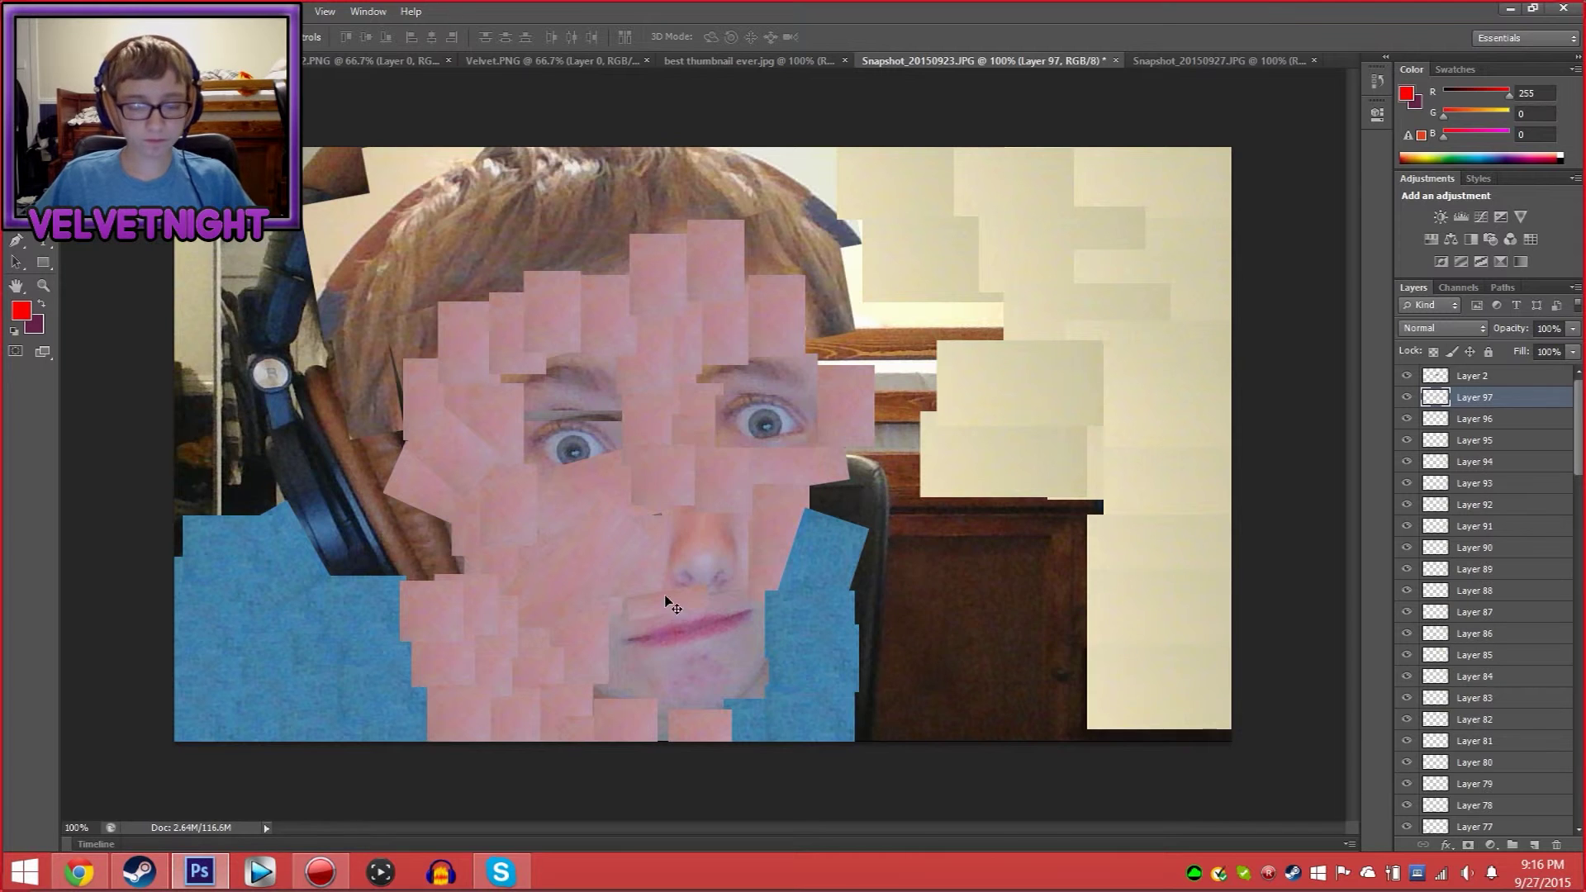
pyautogui.hotkey('ctrl', 'v')
pyautogui.moveTo(710, 451); pyautogui.dragTo(1004, 710)
pyautogui.hotkey('ctrl', 'v')
pyautogui.hotkey('ctrl', 'v')
pyautogui.moveTo(710, 493); pyautogui.dragTo(903, 708)
# Fill remaining gaps on the right wall with further pasted wall patches
pyautogui.hotkey('ctrl', 'v')
pyautogui.moveTo(711, 450); pyautogui.dragTo(988, 567)
pyautogui.hotkey('ctrl', 'v')
pyautogui.hotkey('ctrl', 'v')
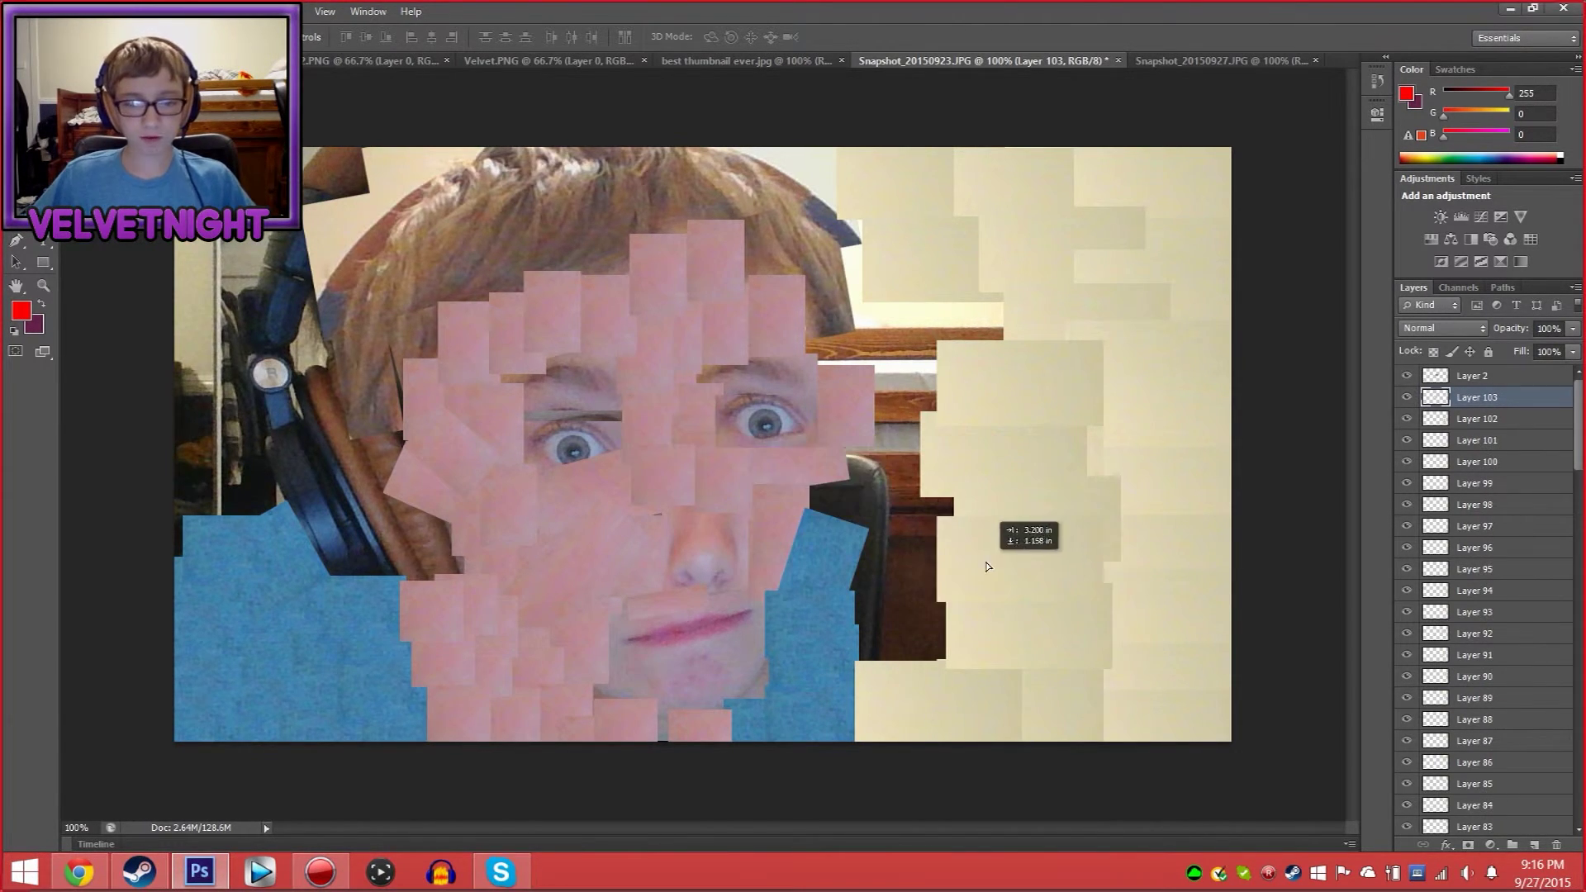
pyautogui.hotkey('ctrl', 'v')
pyautogui.moveTo(697, 477); pyautogui.dragTo(923, 654)
pyautogui.hotkey('ctrl', 'v')
pyautogui.moveTo(676, 448); pyautogui.dragTo(910, 550)
pyautogui.hotkey('ctrl', 'v')
pyautogui.moveTo(680, 459); pyautogui.dragTo(963, 331)
# Place a wall patch at the upper right and rotate it to an angle
pyautogui.hotkey('ctrl', 'v')
pyautogui.hotkey('ctrl', 'v')
pyautogui.hotkey('ctrl', 'v')
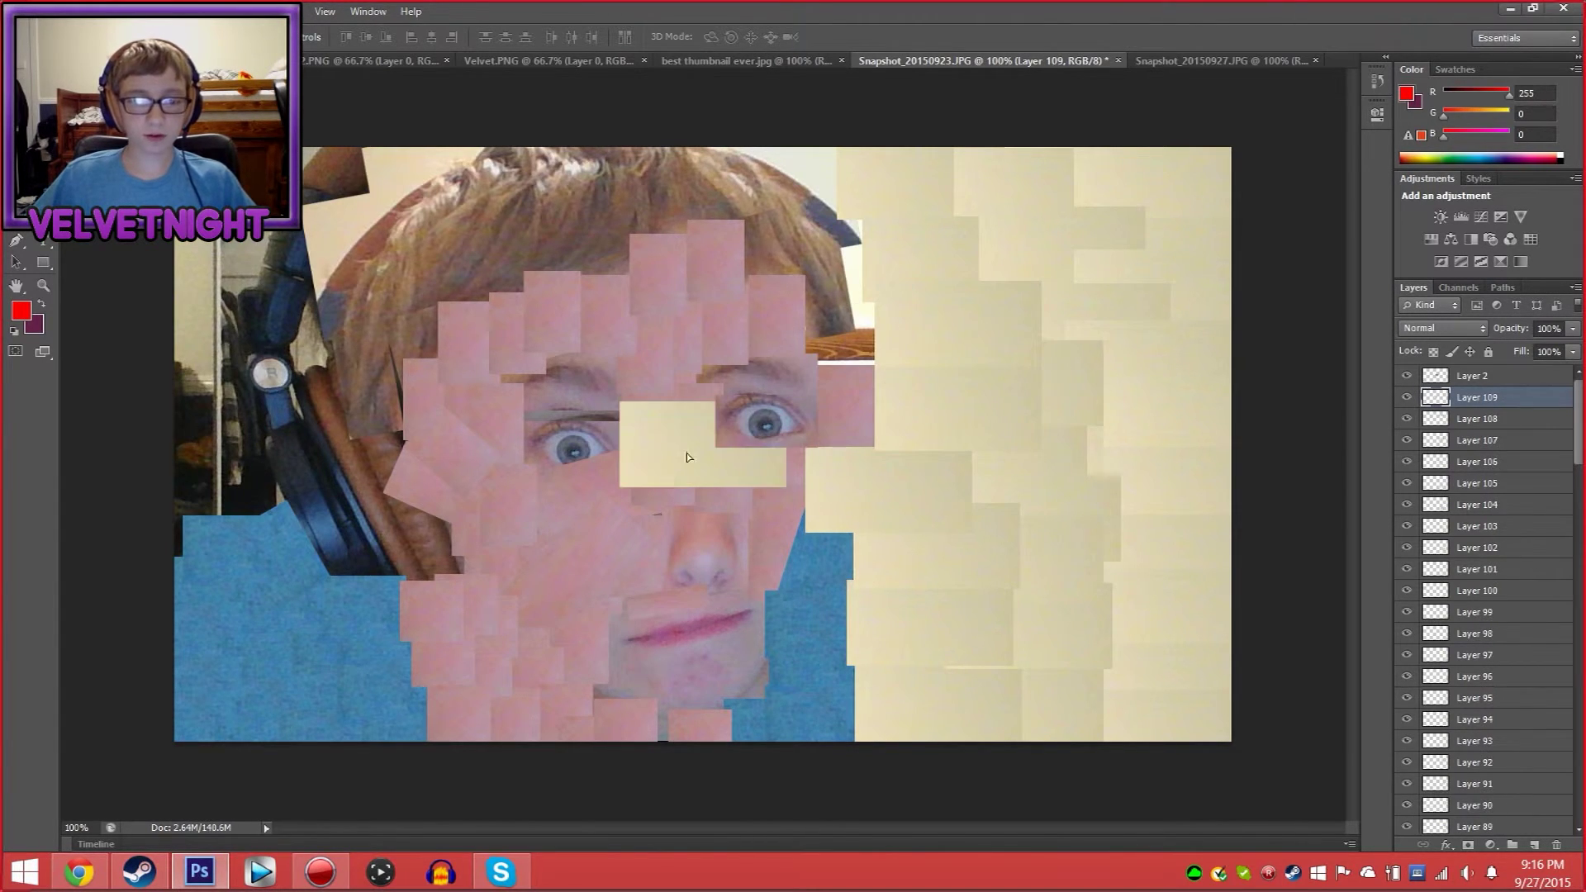
pyautogui.moveTo(650, 474); pyautogui.dragTo(835, 354)
# Cover the top-left corner and left edge with pasted wall patches
pyautogui.hotkey('ctrl', 'v')
pyautogui.moveTo(636, 447); pyautogui.dragTo(761, 172)
pyautogui.hotkey('ctrl', 'v')
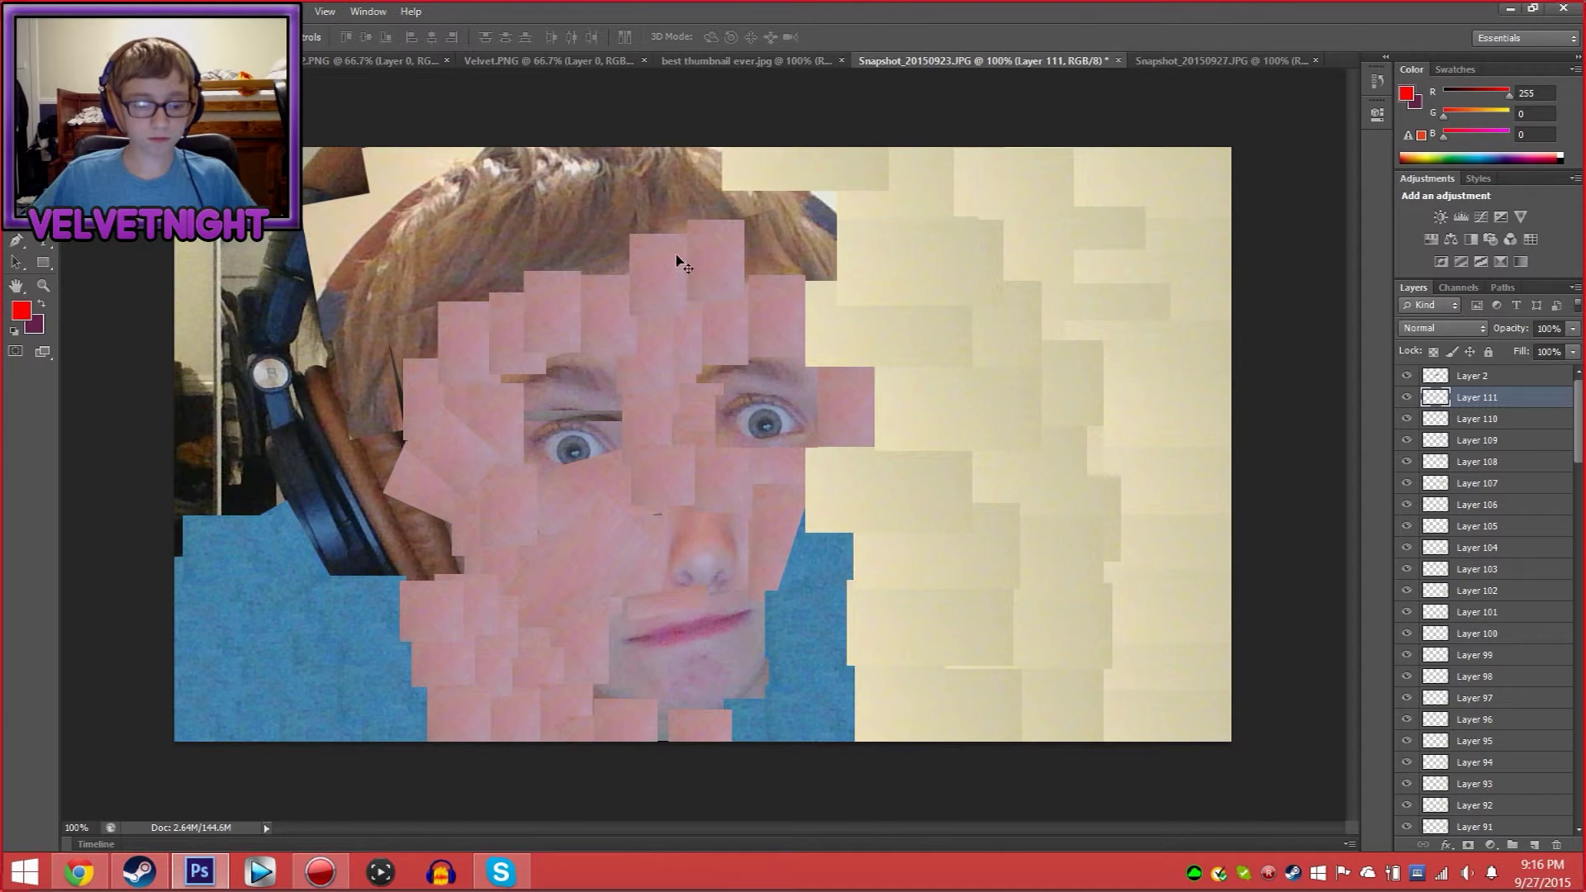
pyautogui.hotkey('ctrl', 't')
pyautogui.moveTo(897, 198); pyautogui.dragTo(854, 240)
pyautogui.press('Return')
pyautogui.hotkey('ctrl', 'v')
pyautogui.moveTo(701, 460); pyautogui.dragTo(255, 191)
pyautogui.hotkey('ctrl', 'v')
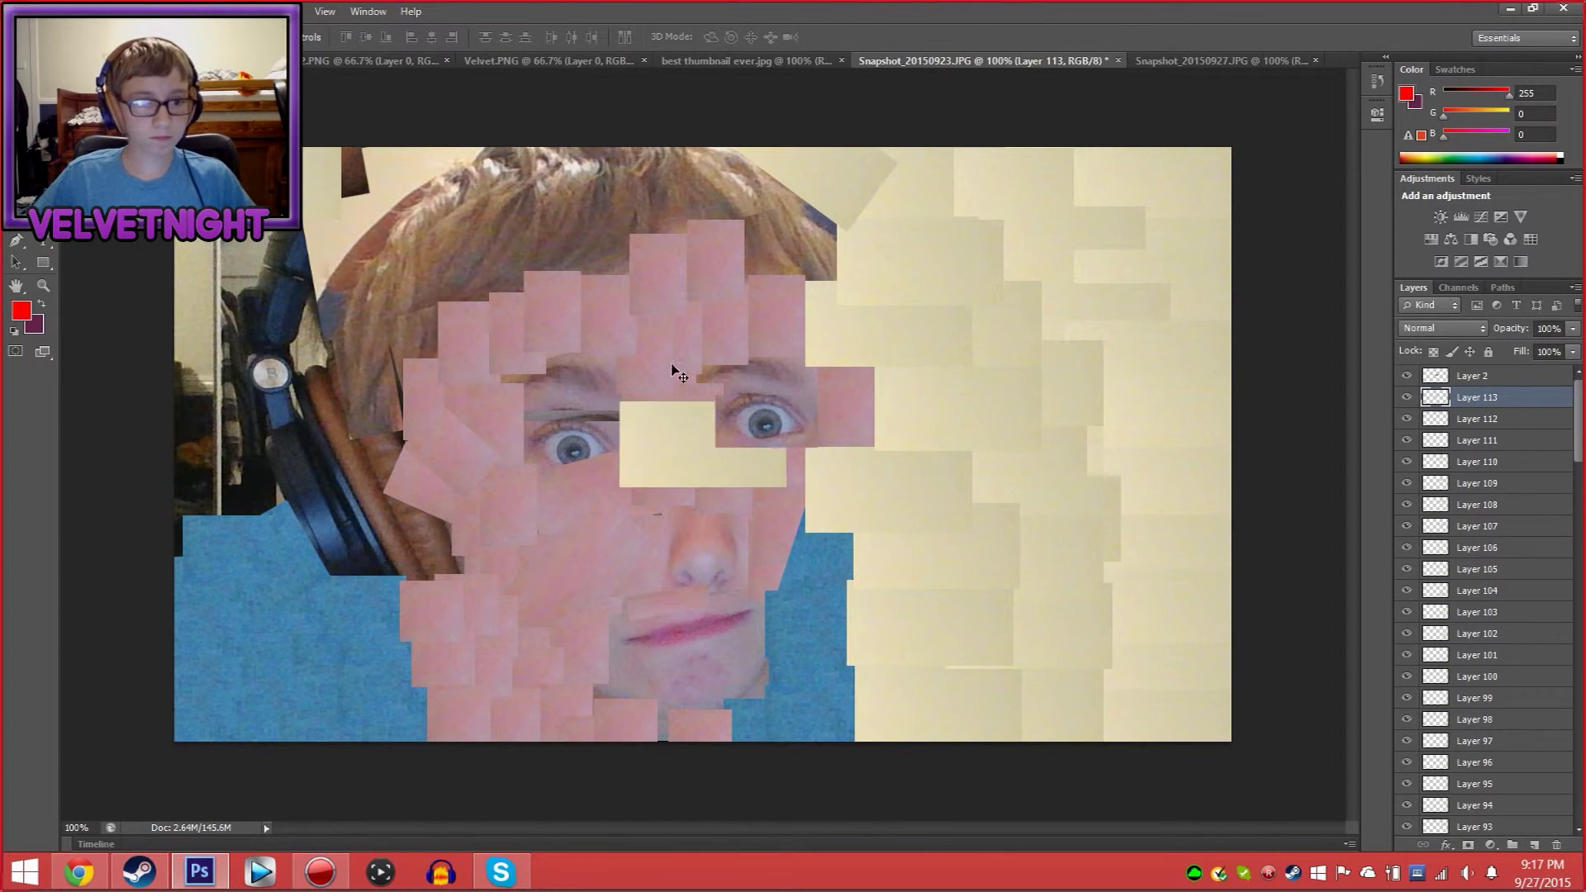
pyautogui.moveTo(678, 372); pyautogui.dragTo(289, 115)
# Paste more wall patches onto the left wall and left side
pyautogui.hotkey('ctrl', 'v')
pyautogui.moveTo(702, 446); pyautogui.dragTo(206, 342)
pyautogui.hotkey('ctrl', 'v')
pyautogui.hotkey('ctrl', 'v')
pyautogui.moveTo(635, 447); pyautogui.dragTo(172, 410)
pyautogui.hotkey('ctrl', 'v')
pyautogui.moveTo(628, 447); pyautogui.dragTo(159, 477)
# Add patches at the upper left and top edge, rotating the top one about 40° clockwise
pyautogui.hotkey('ctrl', 'v')
pyautogui.moveTo(669, 476); pyautogui.dragTo(356, 554)
pyautogui.hotkey('ctrl', 'v')
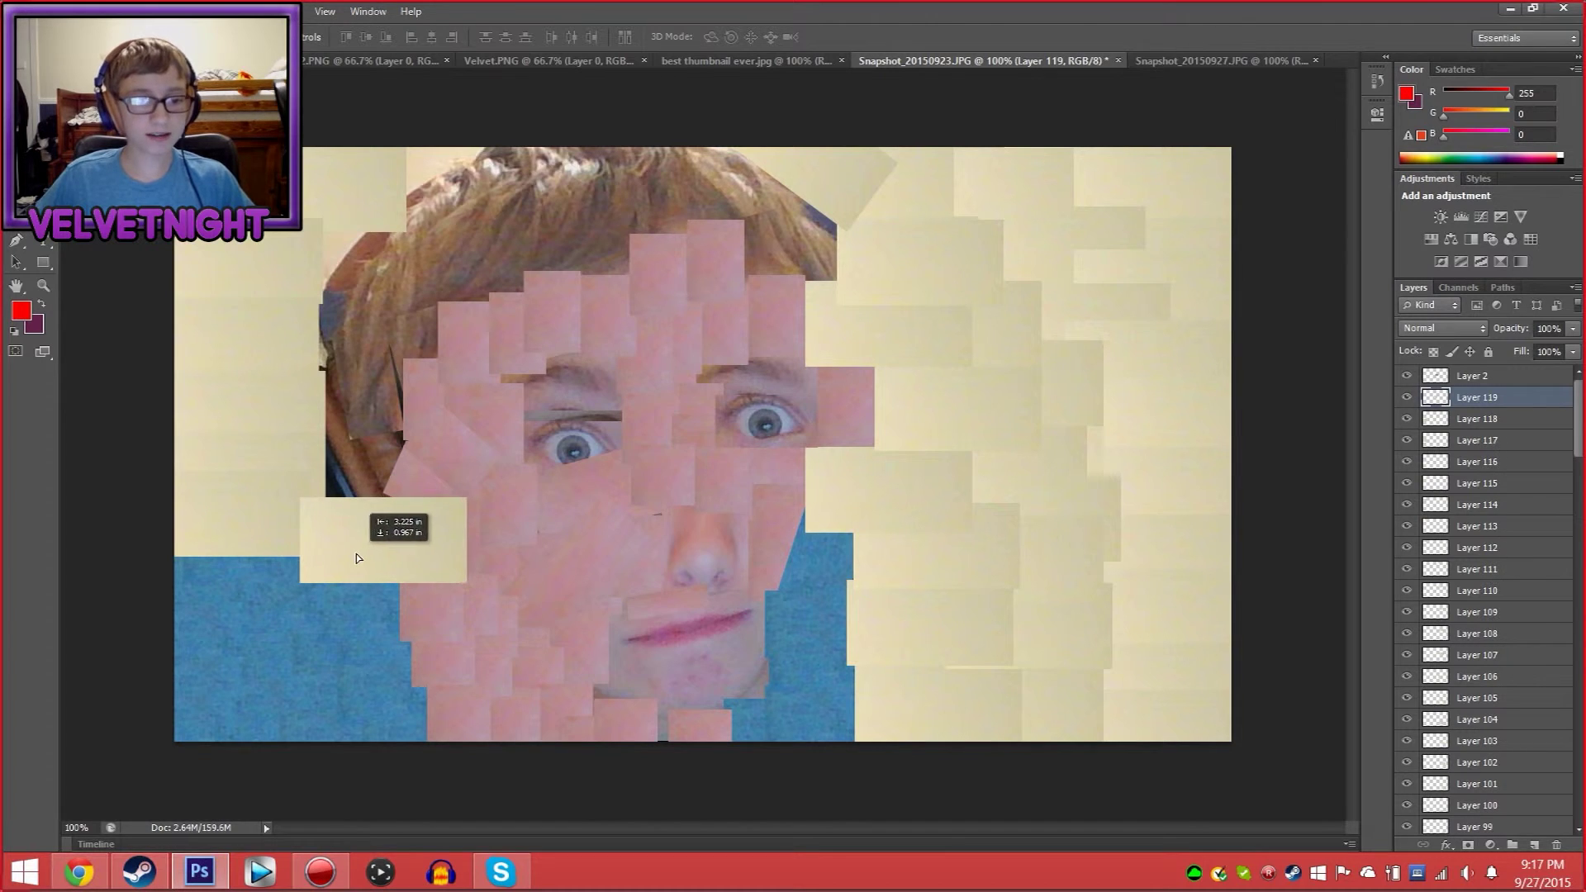
pyautogui.hotkey('ctrl', 'v')
pyautogui.moveTo(702, 447); pyautogui.dragTo(314, 243)
pyautogui.hotkey('ctrl', 'v')
pyautogui.hotkey('ctrl', 'v')
pyautogui.hotkey('ctrl', 'v')
pyautogui.hotkey('ctrl', 'v')
pyautogui.moveTo(673, 418); pyautogui.dragTo(401, 164)
pyautogui.hotkey('ctrl', 'v')
pyautogui.moveTo(709, 450); pyautogui.dragTo(823, 182)
pyautogui.hotkey('ctrl', 't')
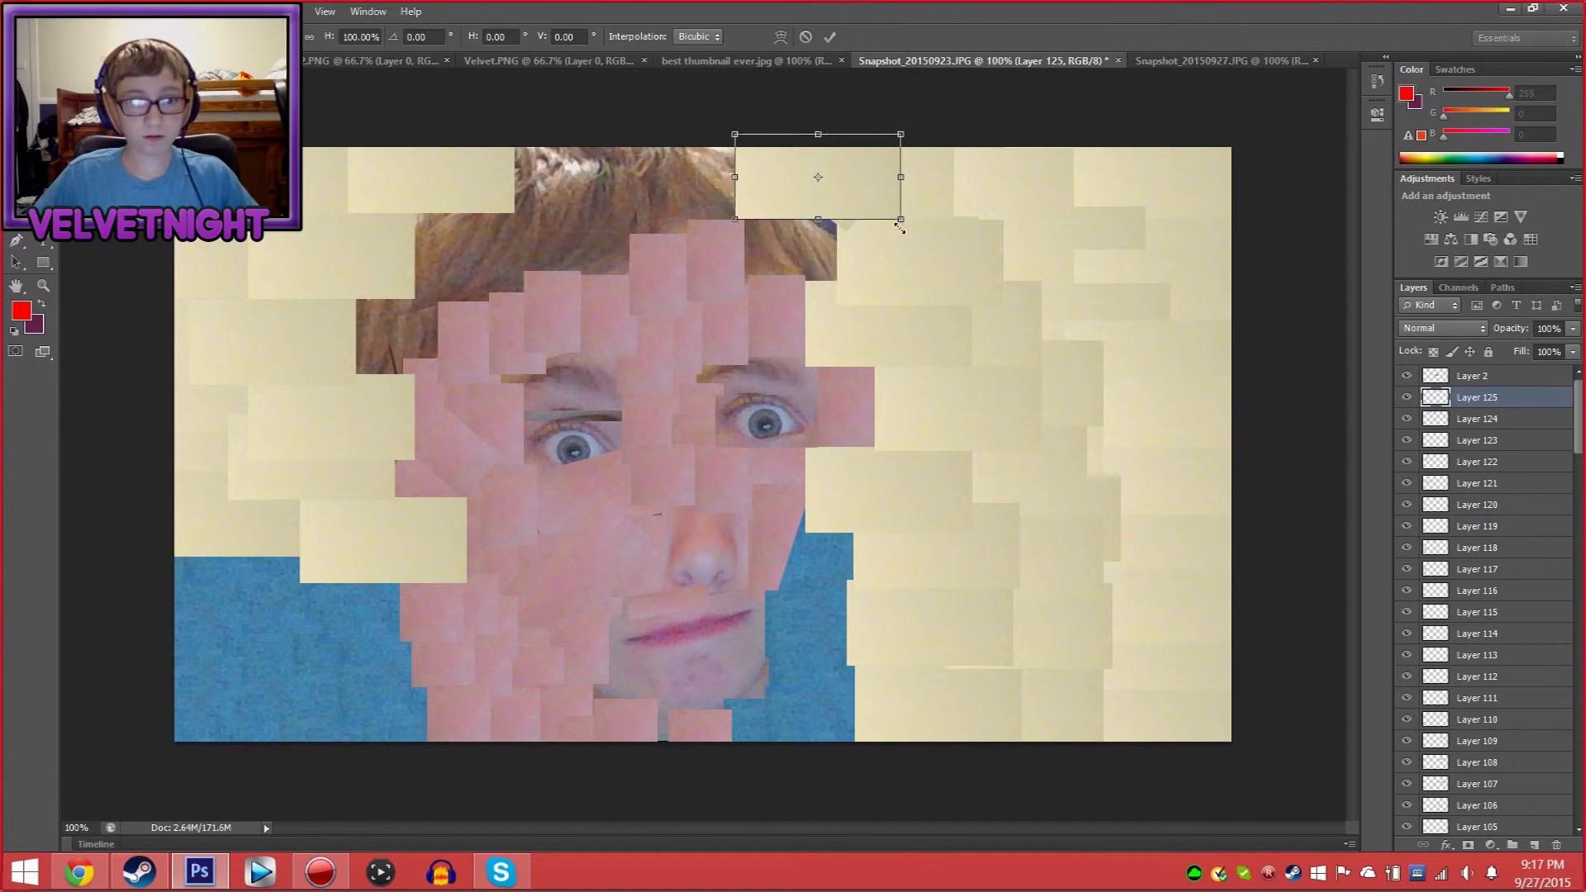
pyautogui.moveTo(900, 228); pyautogui.dragTo(848, 270)
pyautogui.press('Return')
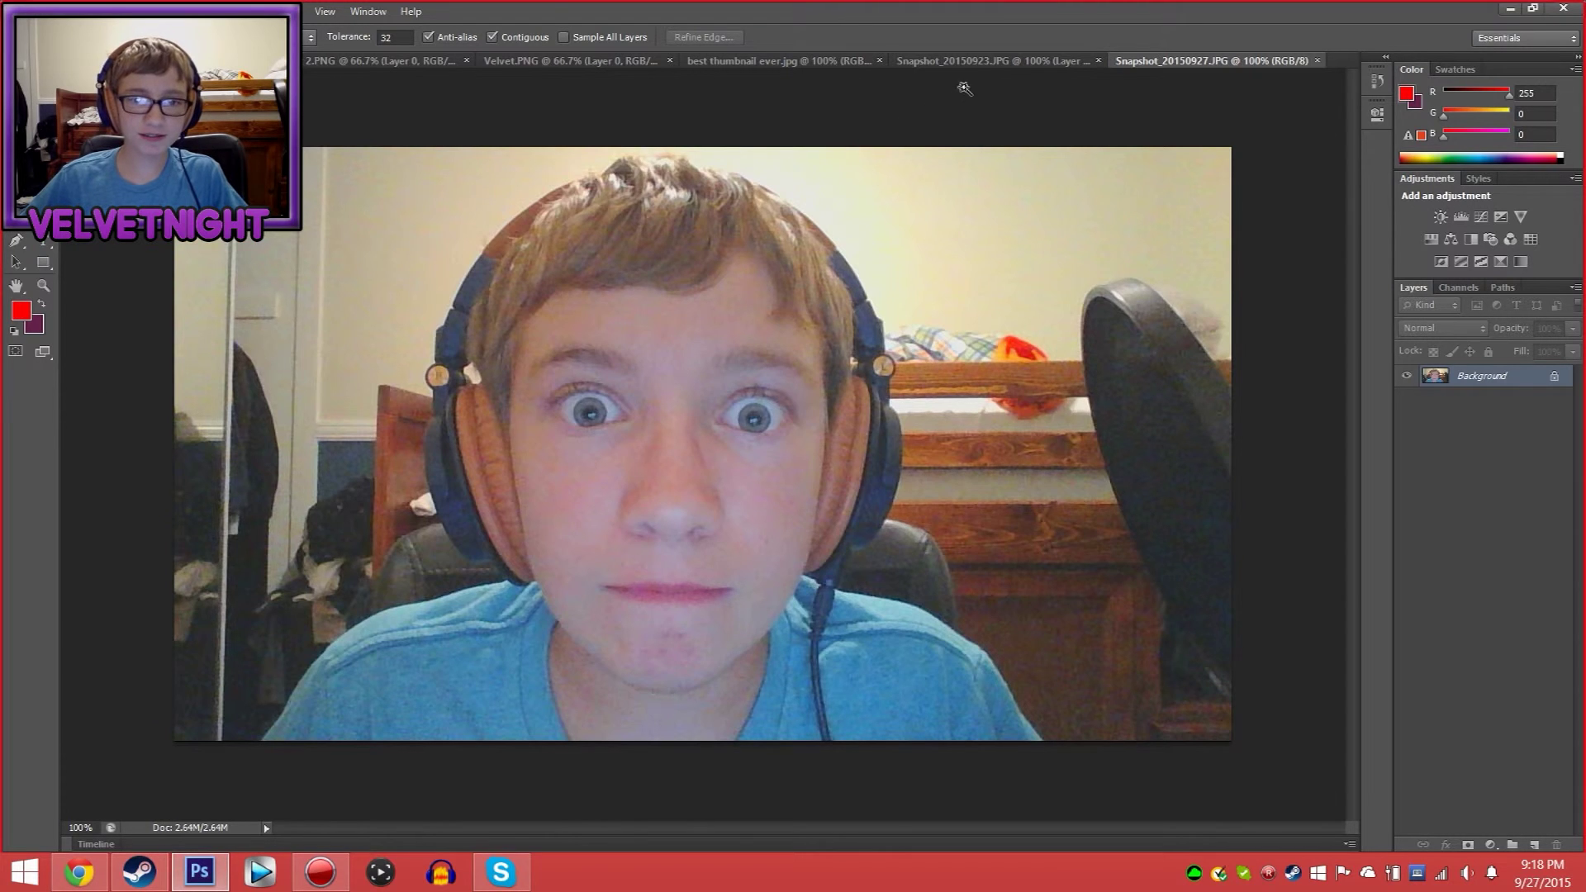
pyautogui.click(987, 62)
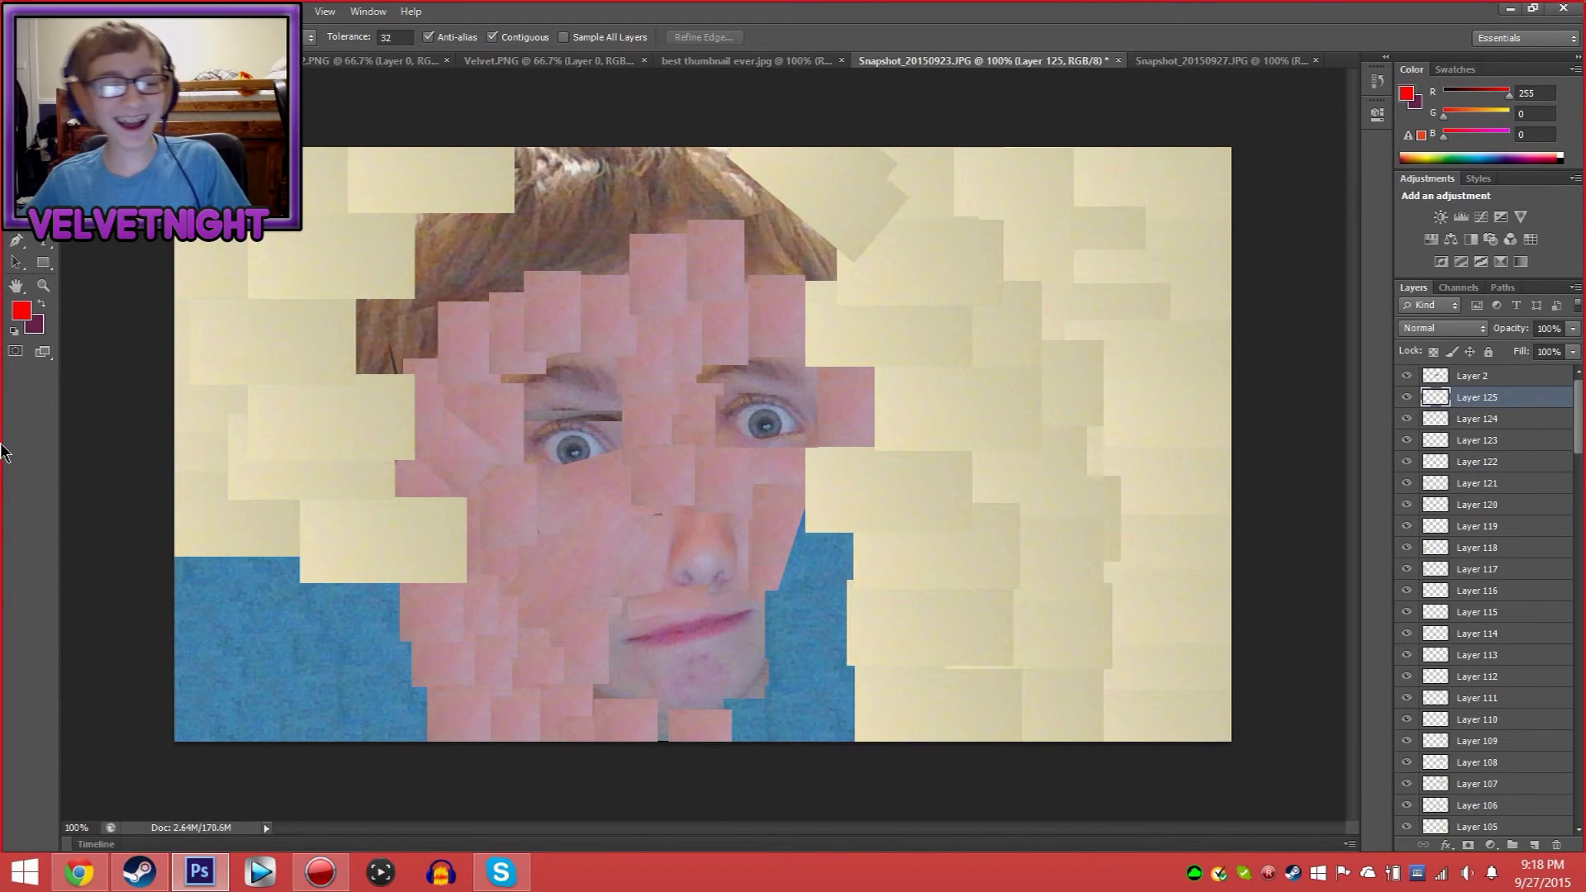